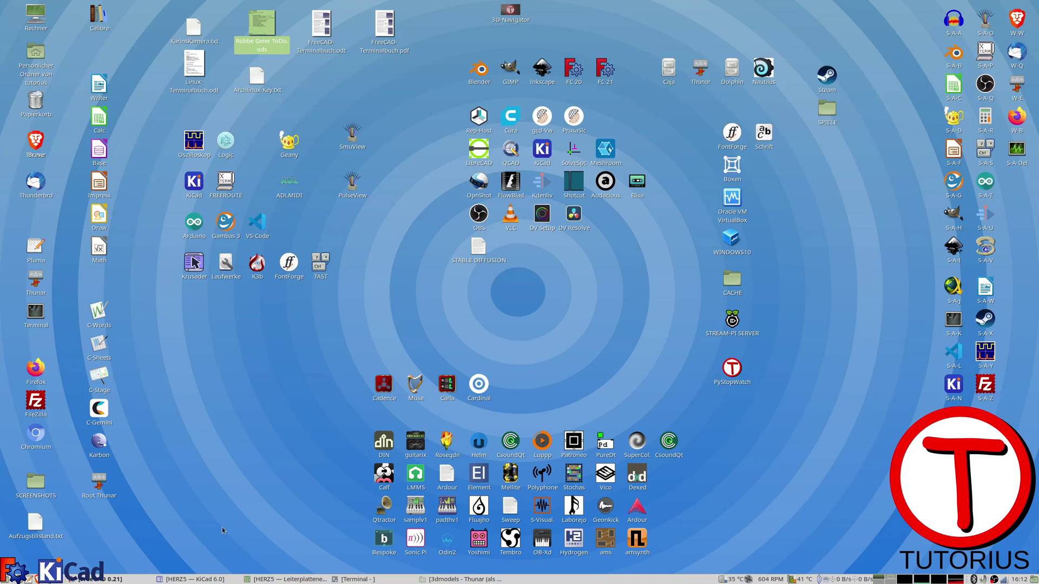
Open HERZ5.kicad_pcb from the KiCad project manager in the PCB editor.
left_click(163, 578)
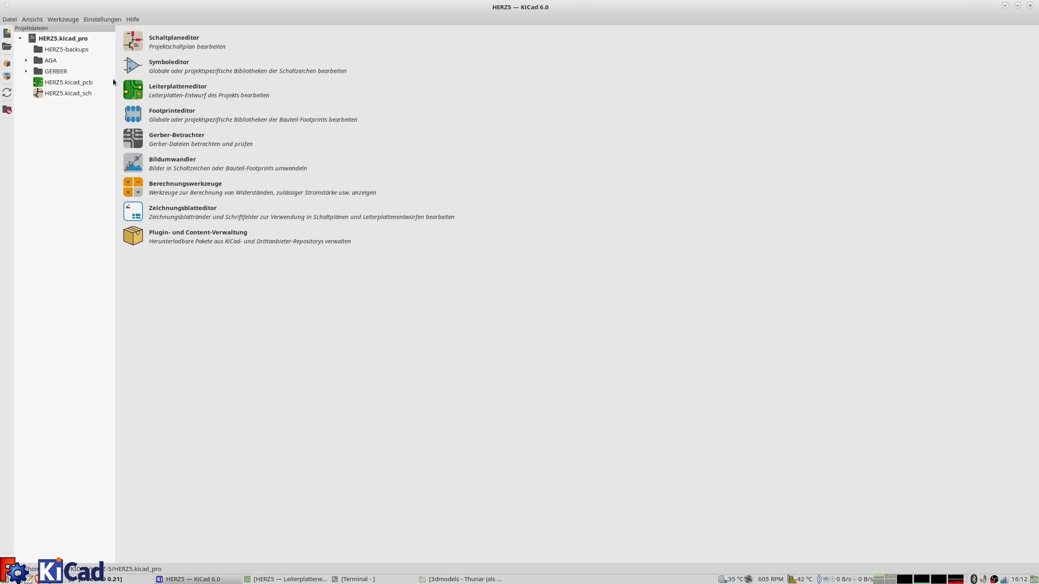
double_click(78, 82)
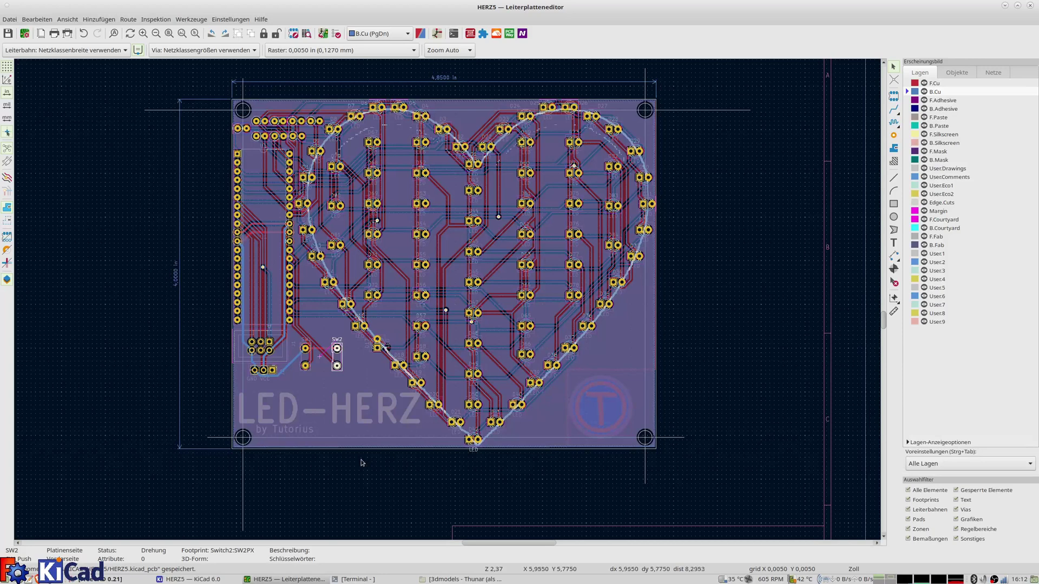
scroll(362, 463, "up", 2)
scroll(445, 283, "down", 2)
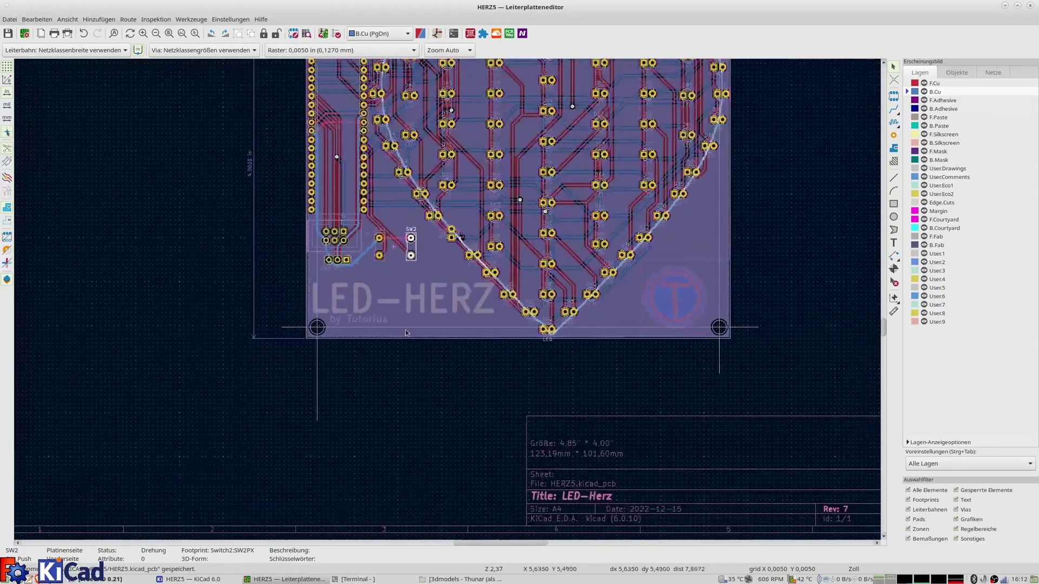
scroll(406, 333, "up", 1)
scroll(379, 309, "down", 1)
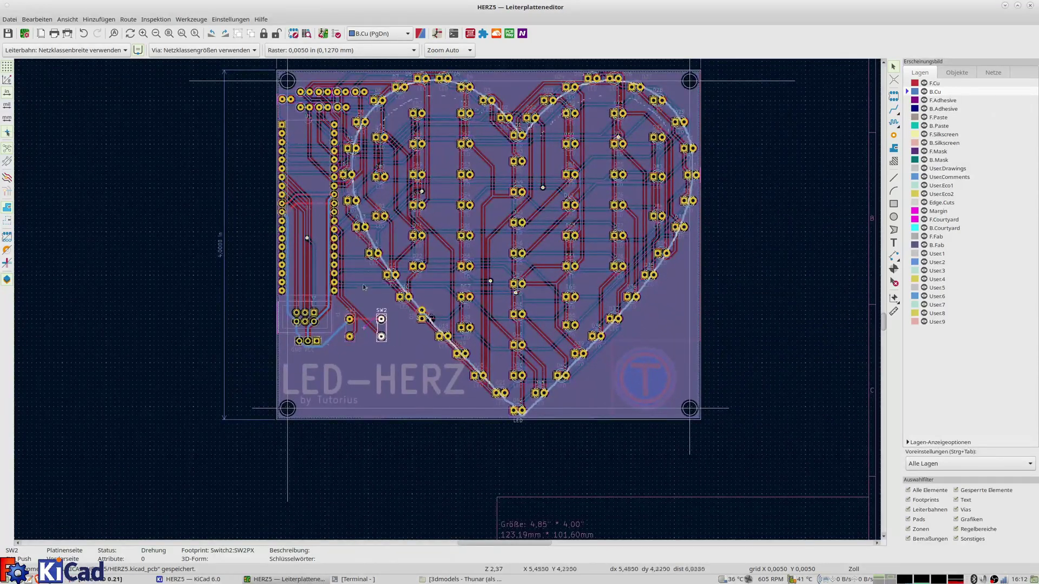
scroll(336, 227, "up", 1)
scroll(292, 122, "down", 1)
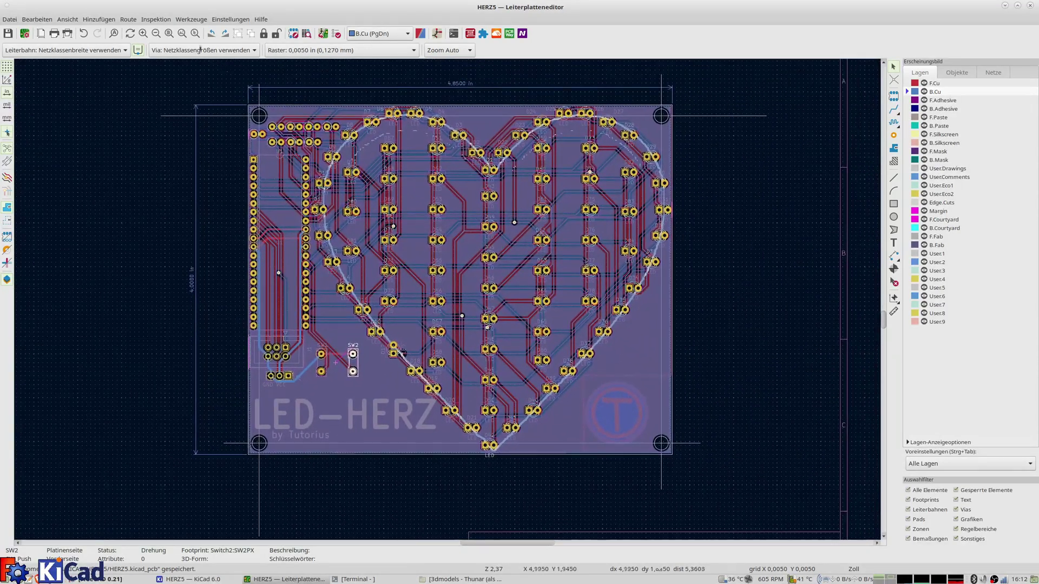
left_click(67, 19)
Show the LED-HERZ board in KiCad's 3D viewer and orbit it through several tilted angles.
left_click(87, 60)
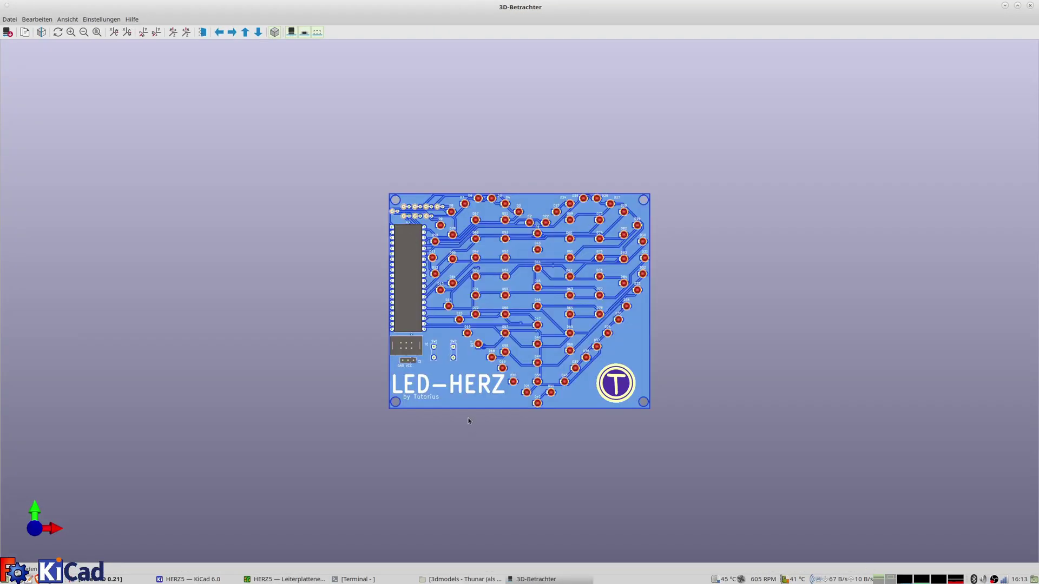
scroll(469, 418, "up", 3)
scroll(471, 422, "down", 3)
scroll(472, 423, "up", 1)
mouse_move(489, 404)
left_mouse_down()
mouse_move(595, 346)
mouse_move(527, 398)
left_mouse_up()
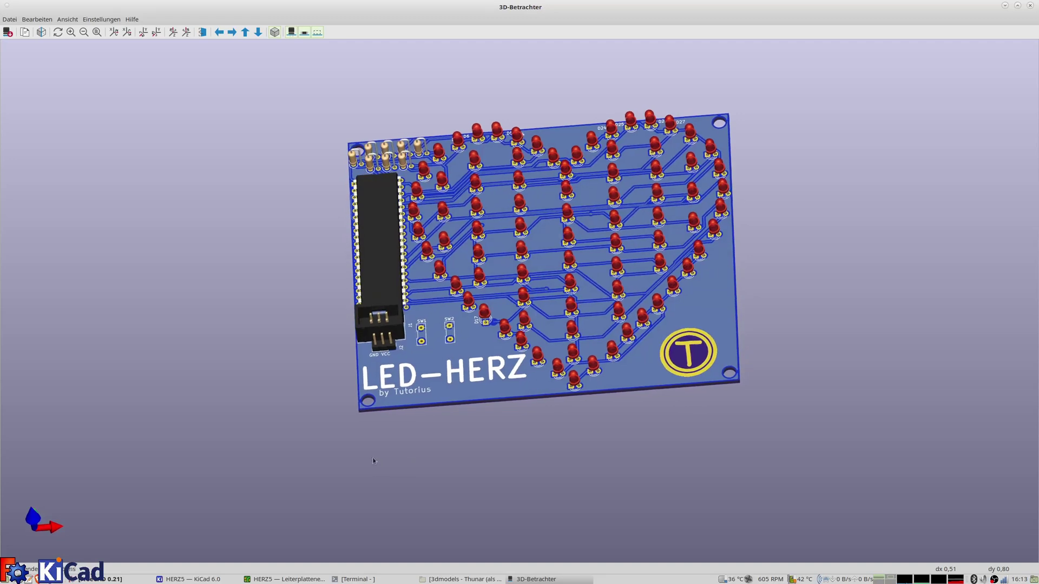
left_click_drag(528, 398, 350, 420)
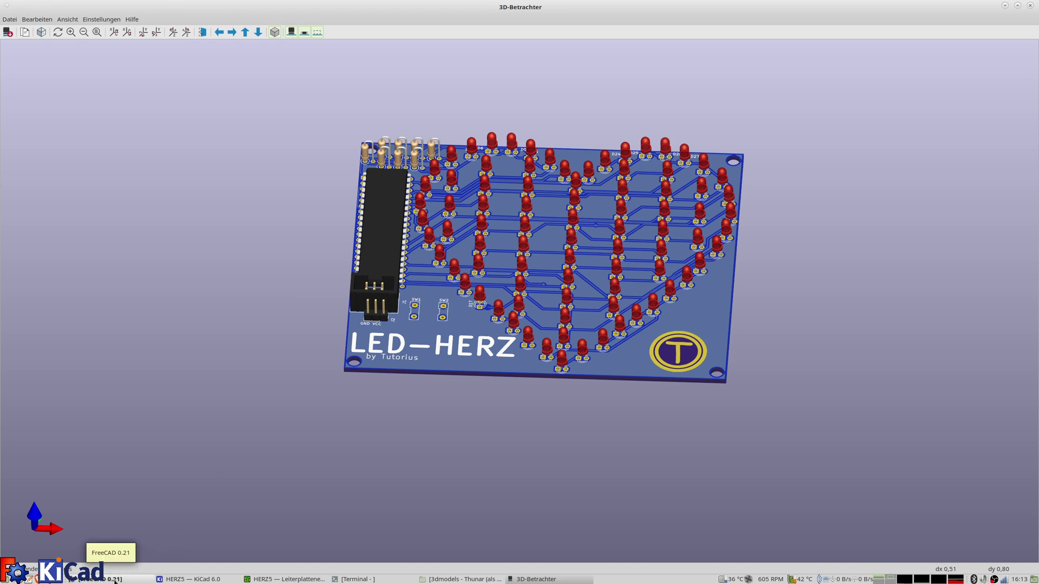
mouse_move(238, 424)
left_mouse_down()
mouse_move(248, 416)
mouse_move(220, 483)
left_mouse_up()
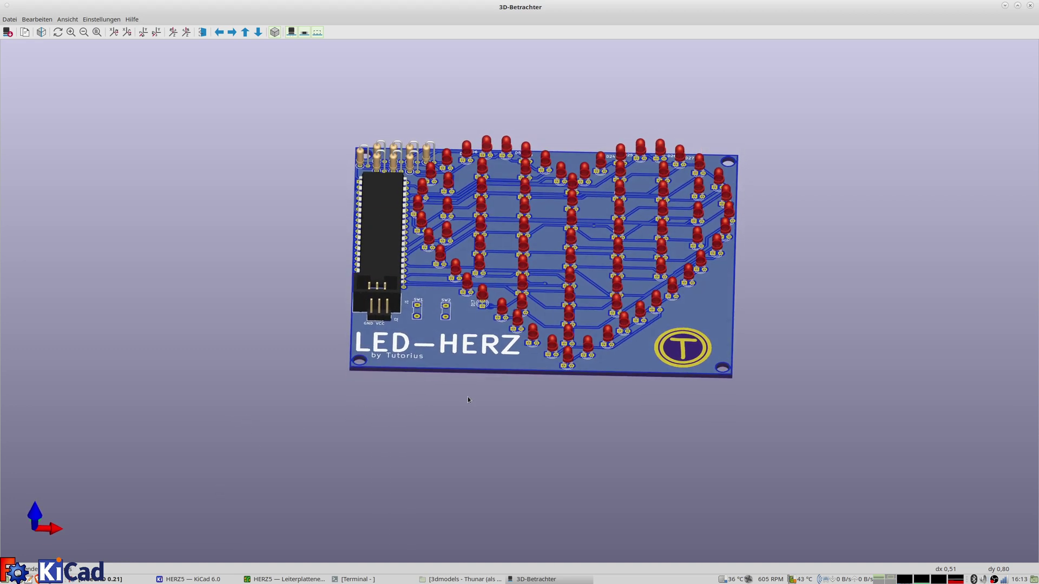
mouse_move(470, 460)
left_mouse_down()
mouse_move(520, 446)
mouse_move(515, 431)
mouse_move(485, 426)
mouse_move(486, 482)
left_mouse_up()
mouse_move(499, 434)
left_mouse_down()
mouse_move(505, 464)
mouse_move(508, 430)
mouse_move(463, 456)
left_mouse_up()
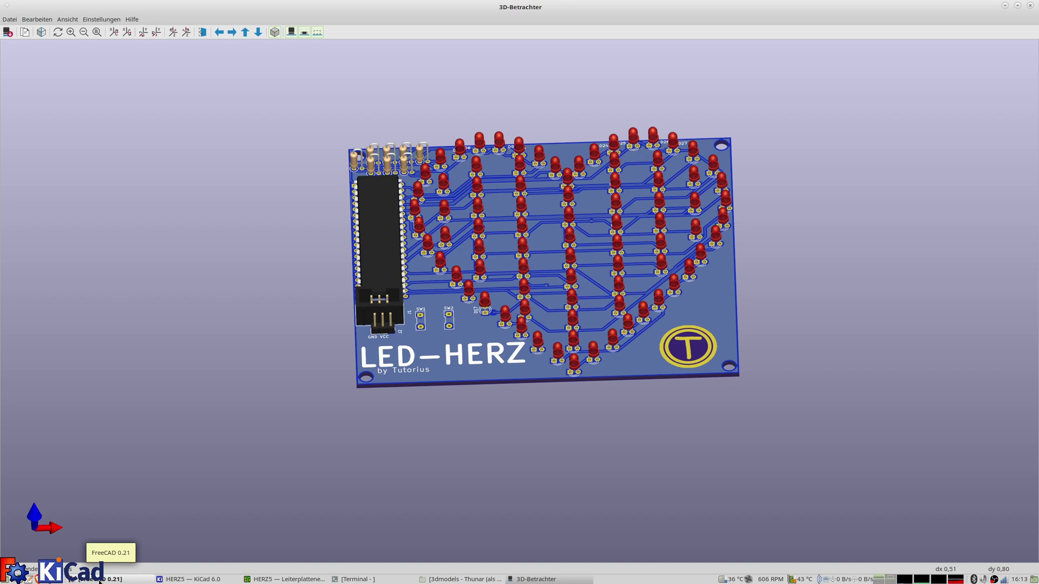
mouse_move(151, 425)
left_mouse_down()
mouse_move(163, 454)
mouse_move(144, 453)
mouse_move(168, 412)
mouse_move(173, 420)
left_mouse_up()
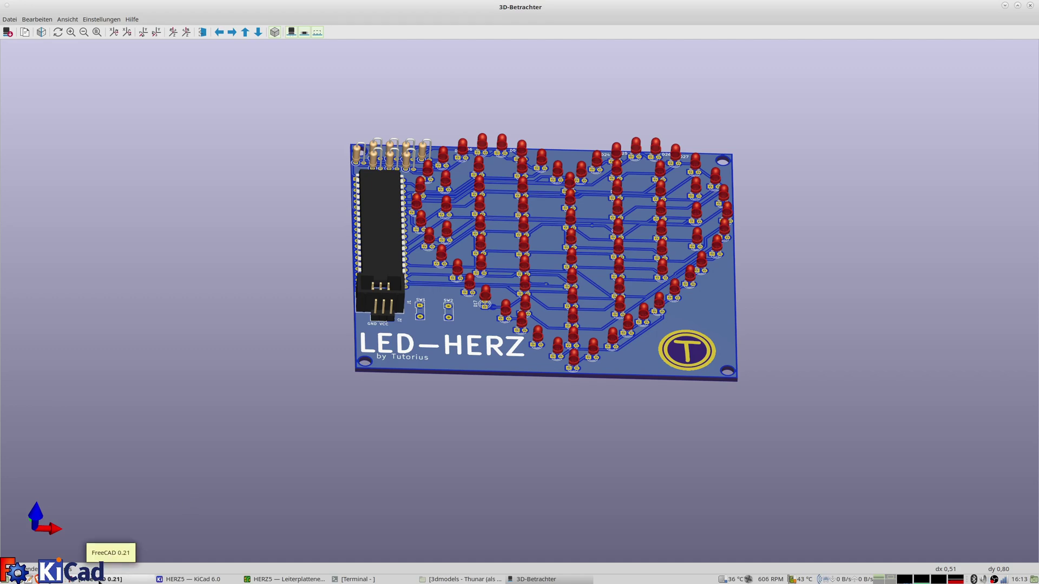
left_click(99, 581)
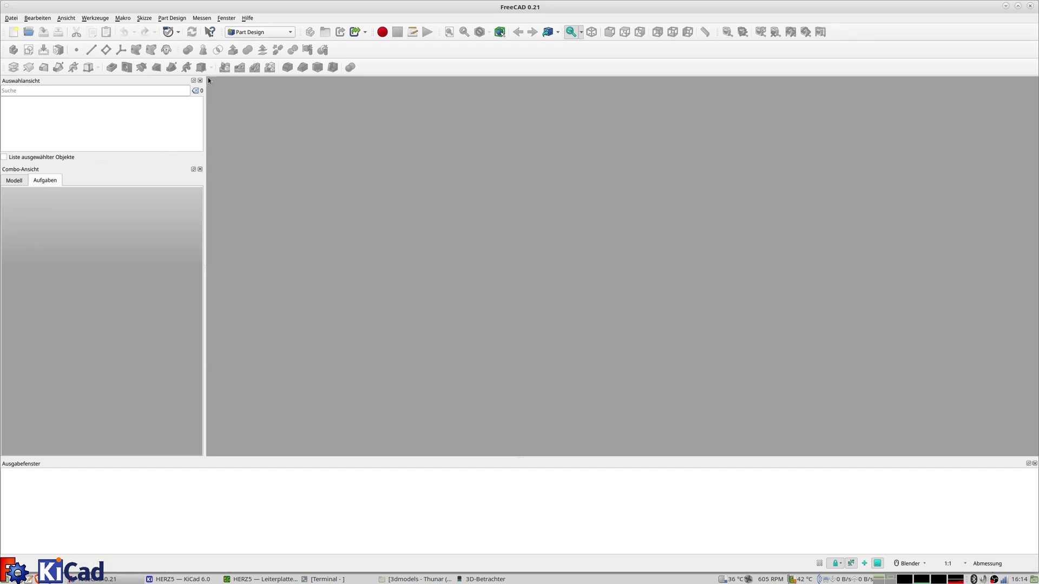
Create a new FreeCAD document with a body renamed TasterKoerper.
left_click(10, 18)
left_click(26, 36)
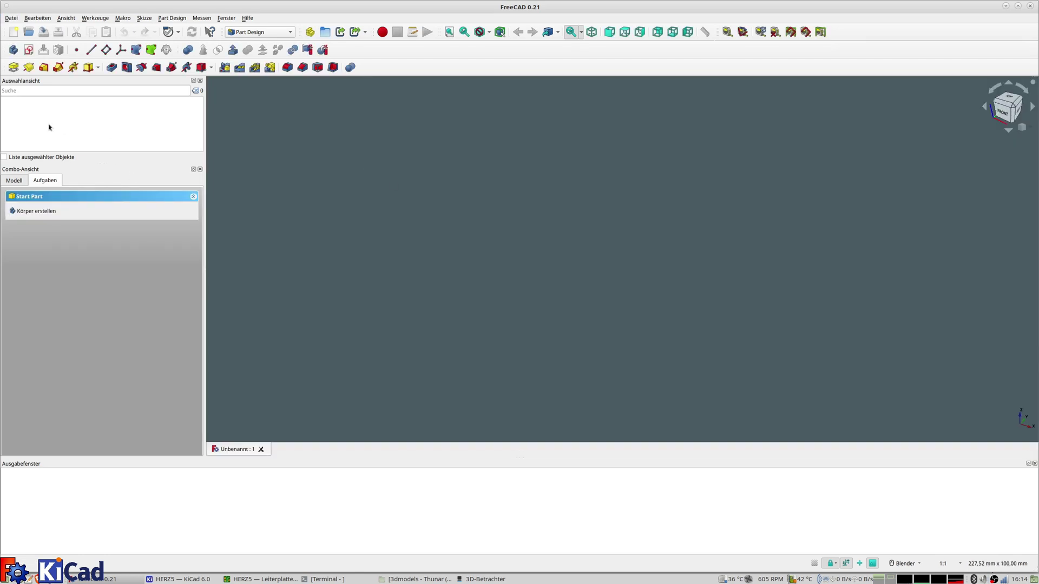
left_click(16, 182)
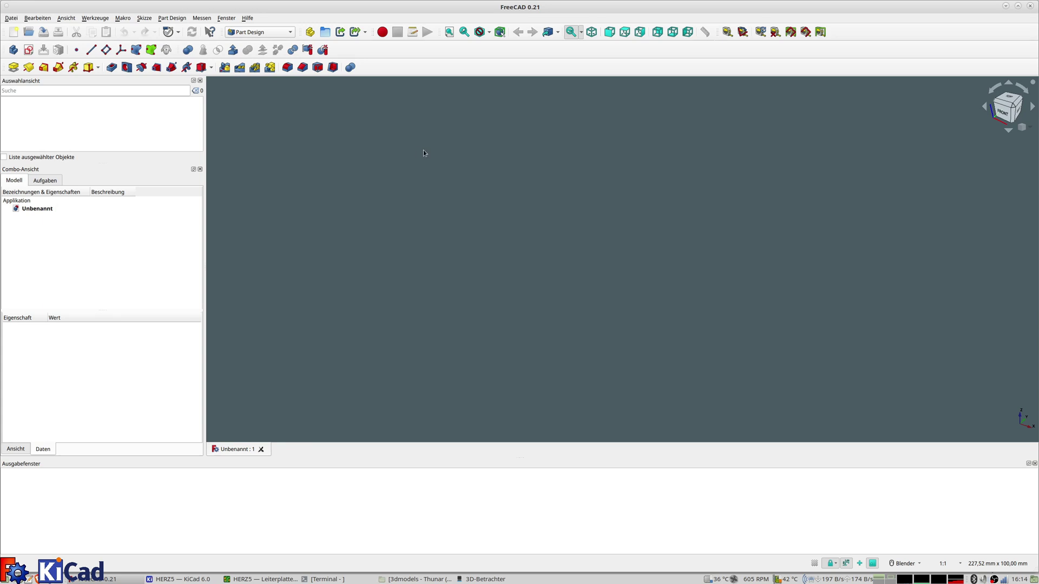
left_click(13, 51)
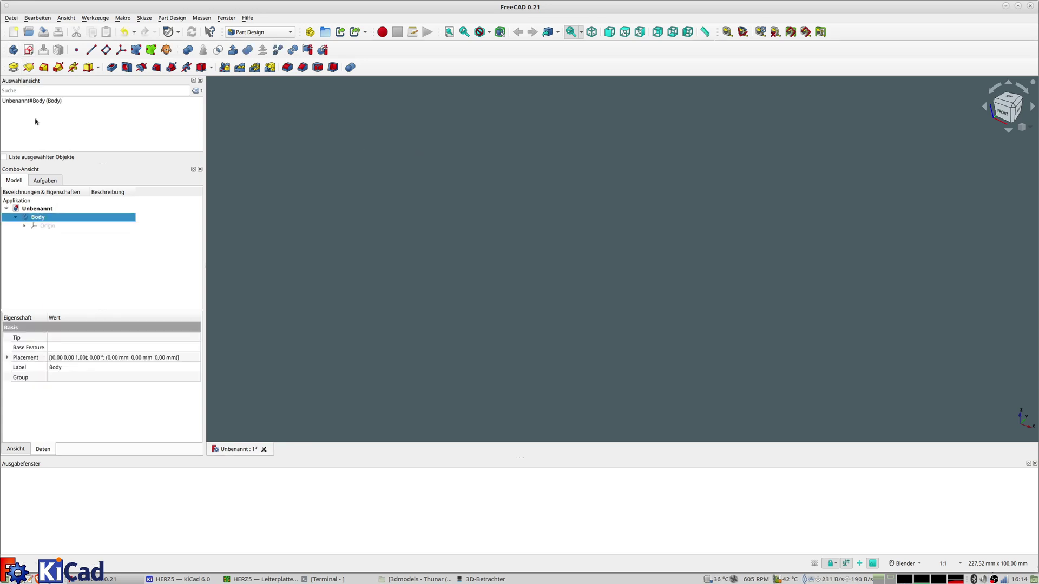
left_click(42, 220)
type("Taster")
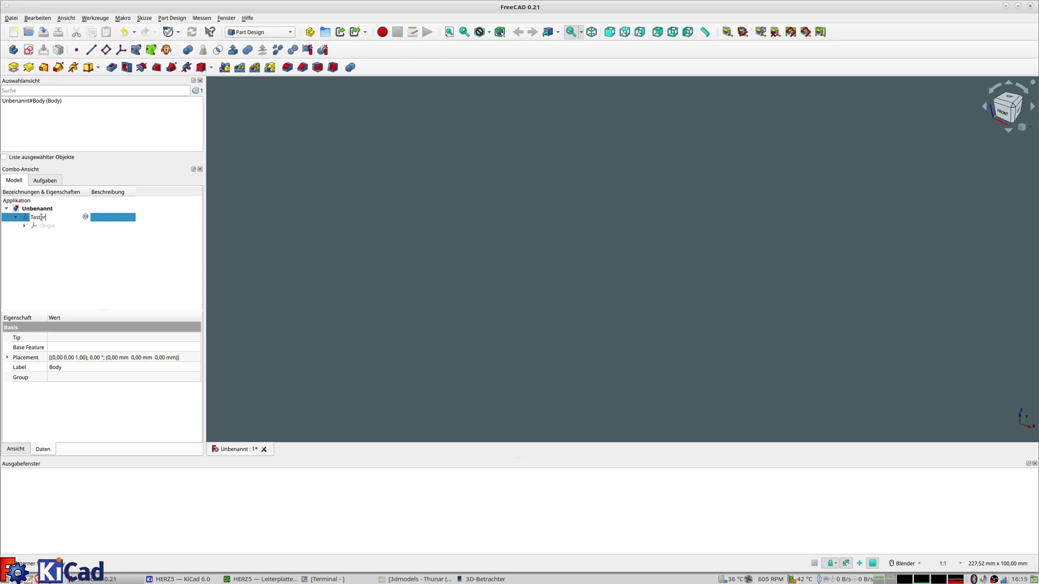
type("Koerper")
key("Return")
left_click(25, 51)
Start a sketch on the XY_Plane and draw a circle centred on the origin.
left_click(35, 236)
left_click(132, 201)
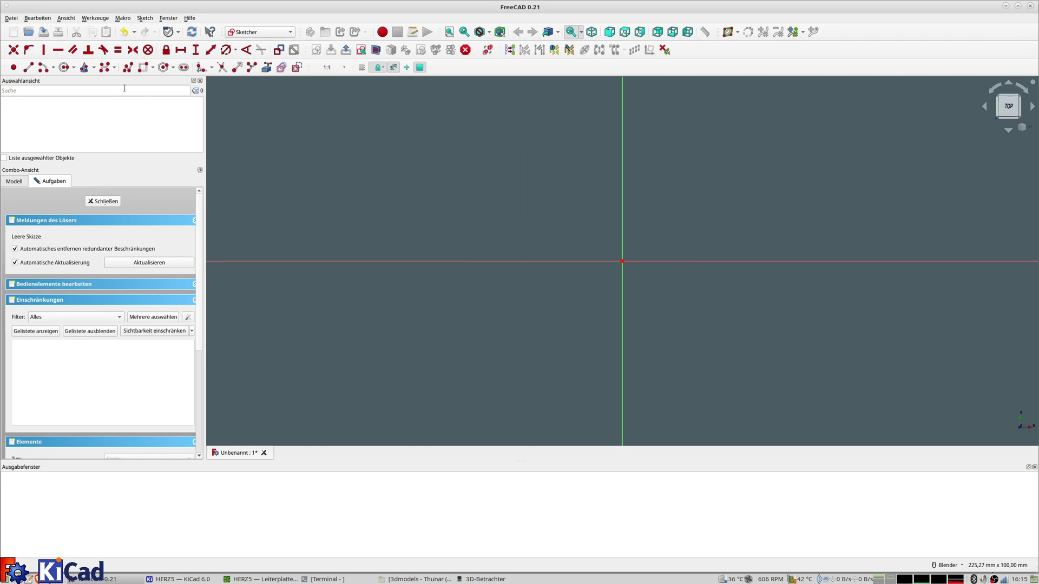
left_click(64, 67)
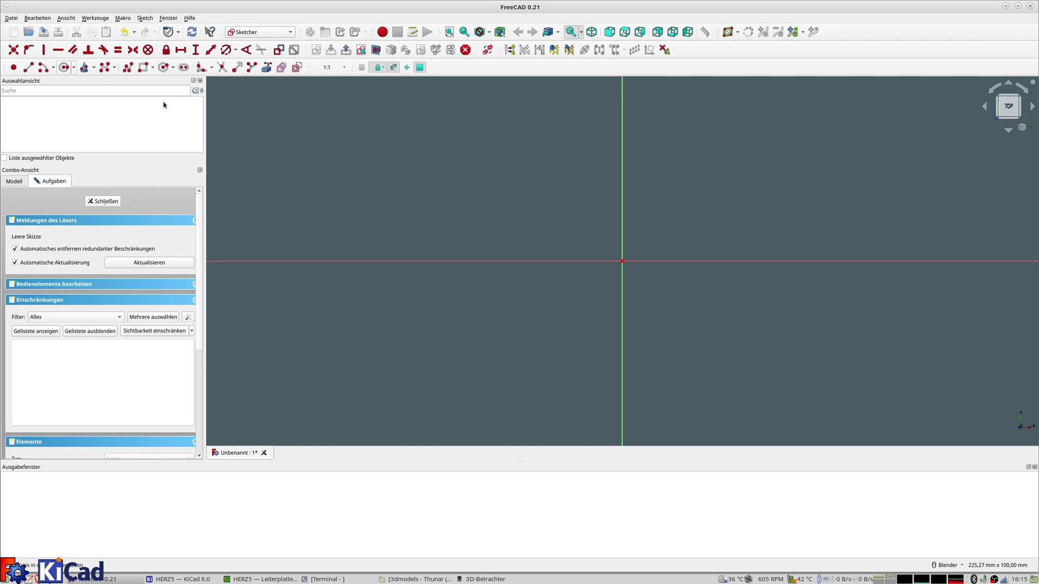
left_click(623, 261)
left_click(589, 228)
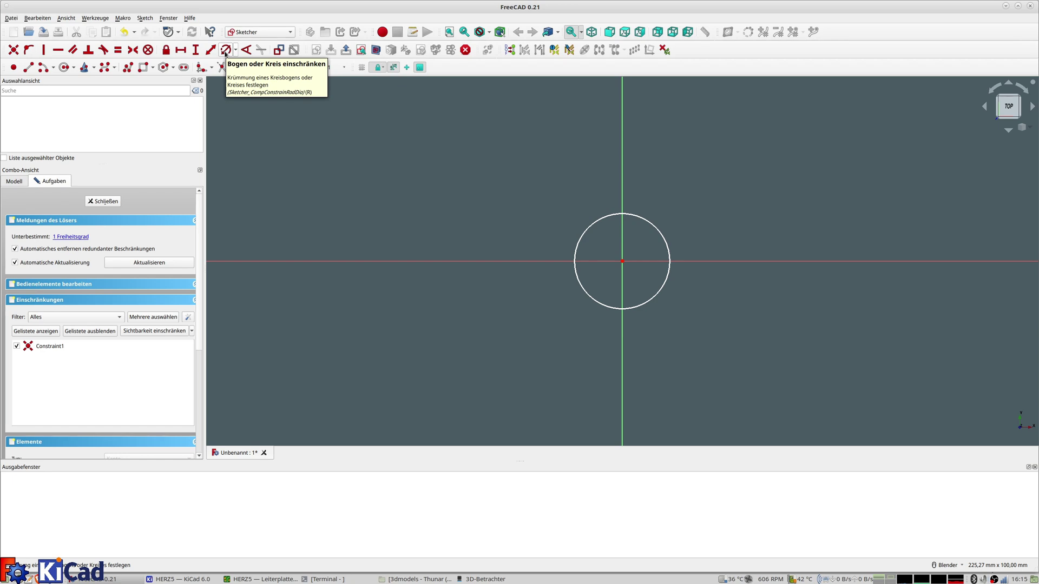
Constrain the circle's diameter to 6,5 mm and close the sketch.
left_click(226, 53)
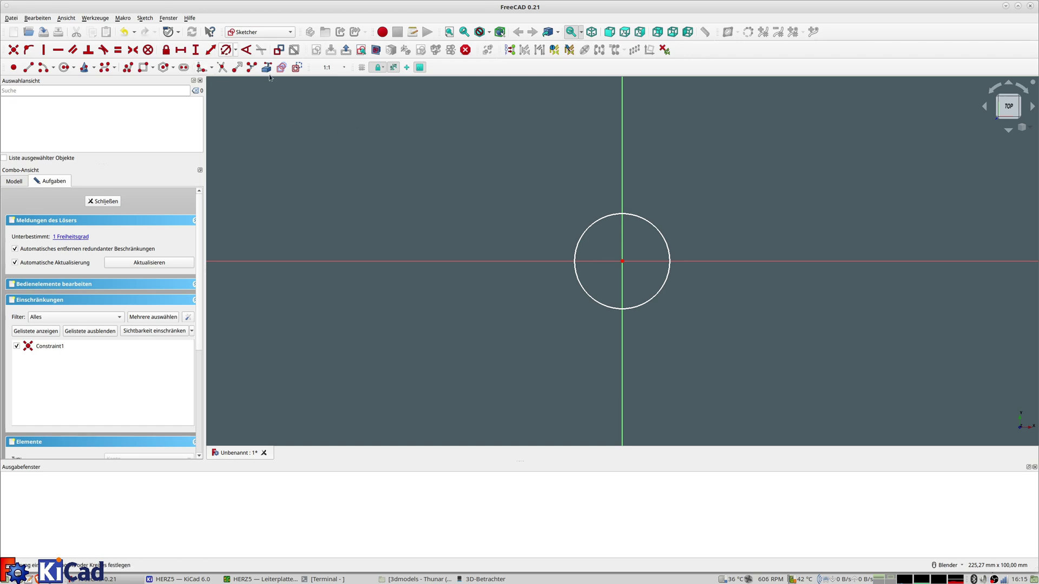
left_click(592, 225)
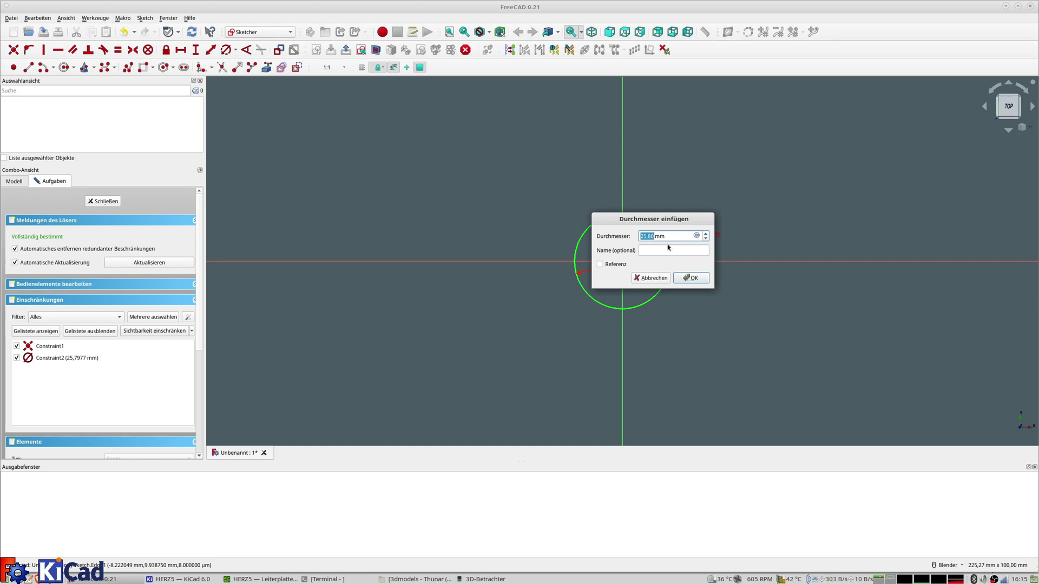
type("6,5")
key("Return")
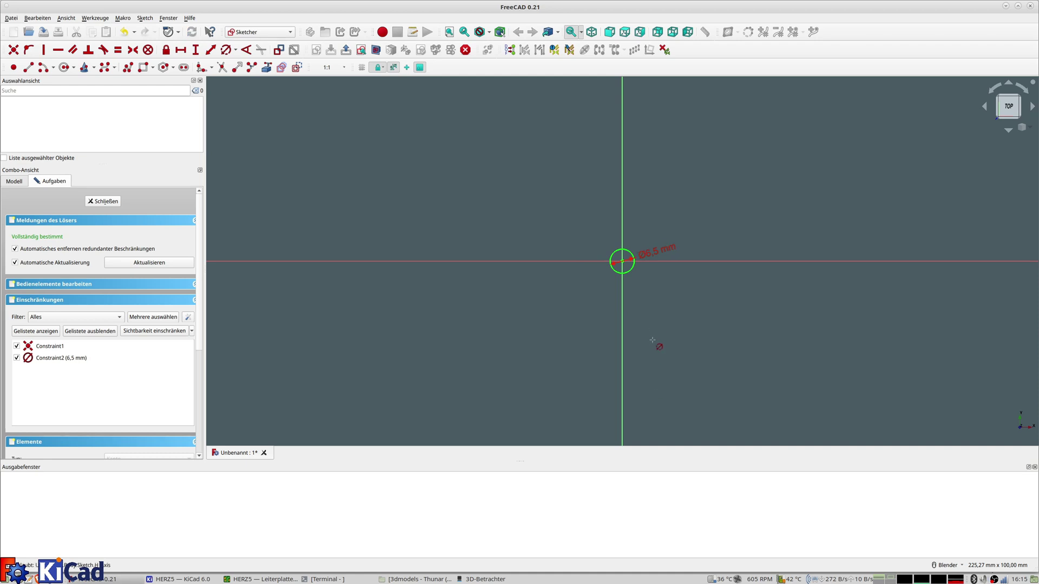
scroll(625, 286, "up", 3)
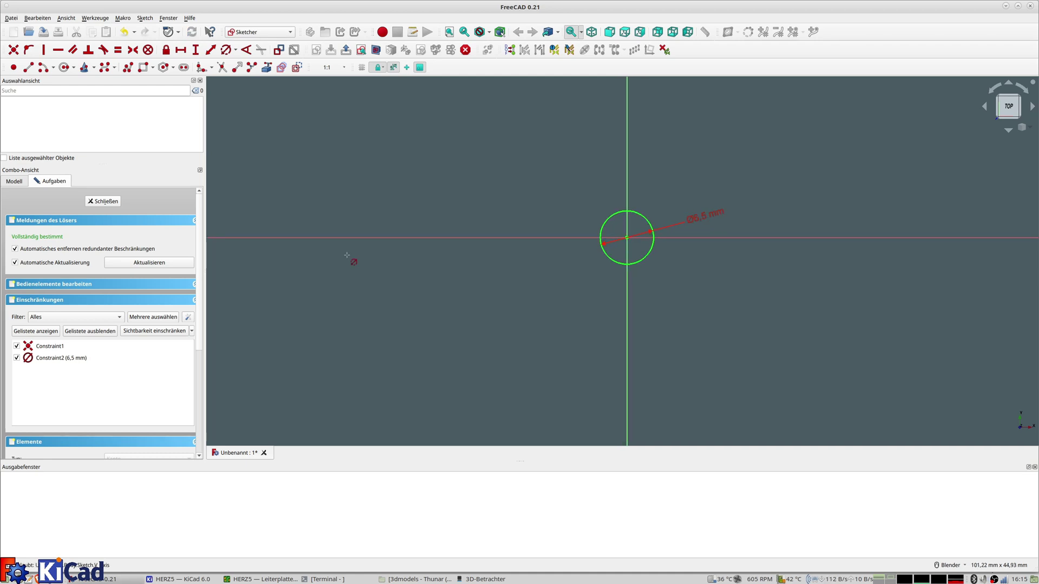
left_click(111, 201)
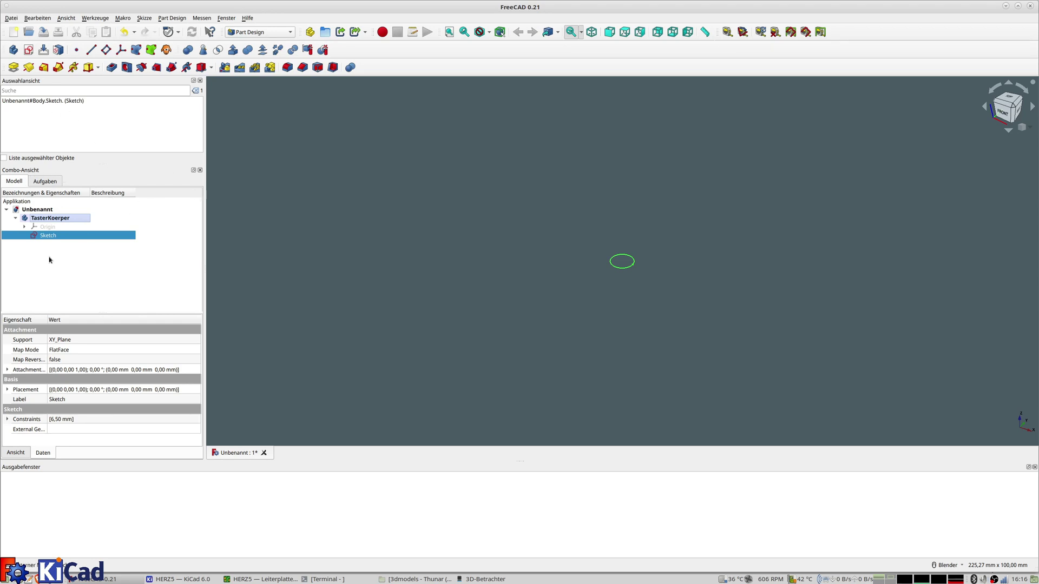
Pad the circle sketch to a length of 3,5 mm.
left_click(16, 68)
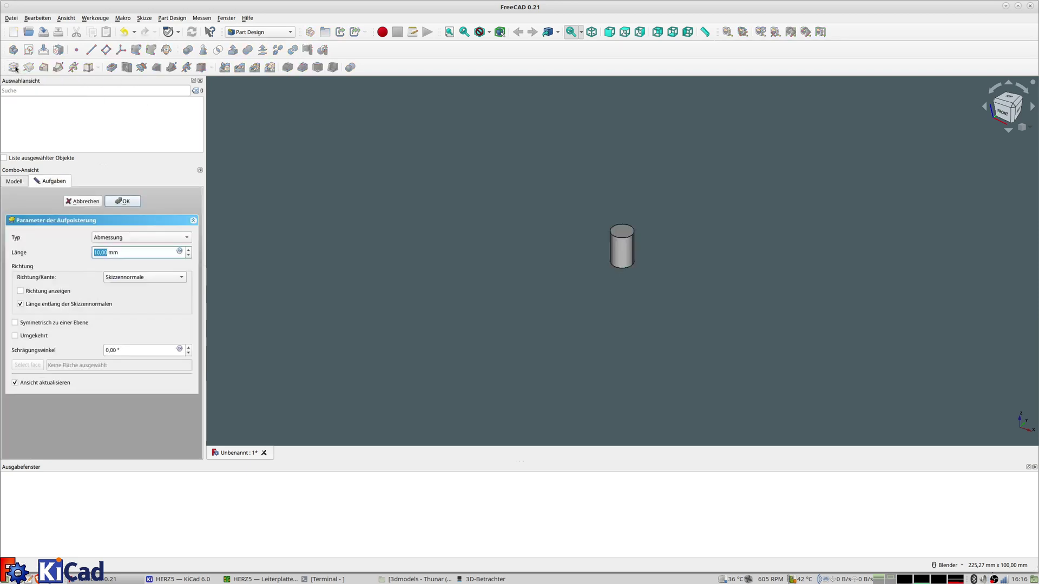
type("3,5")
key("Return")
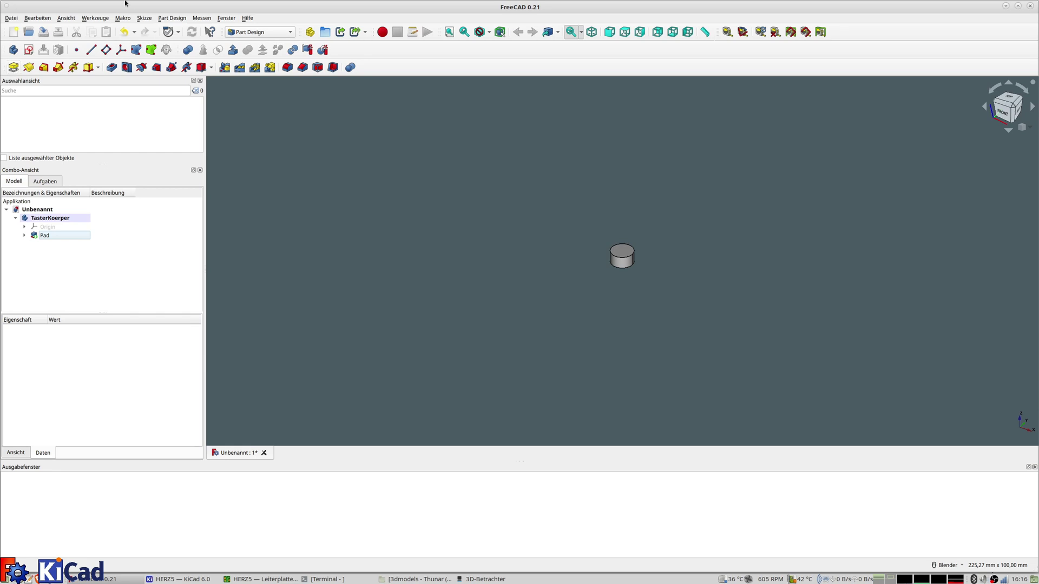
scroll(629, 267, "up", 1)
scroll(629, 267, "up", 2)
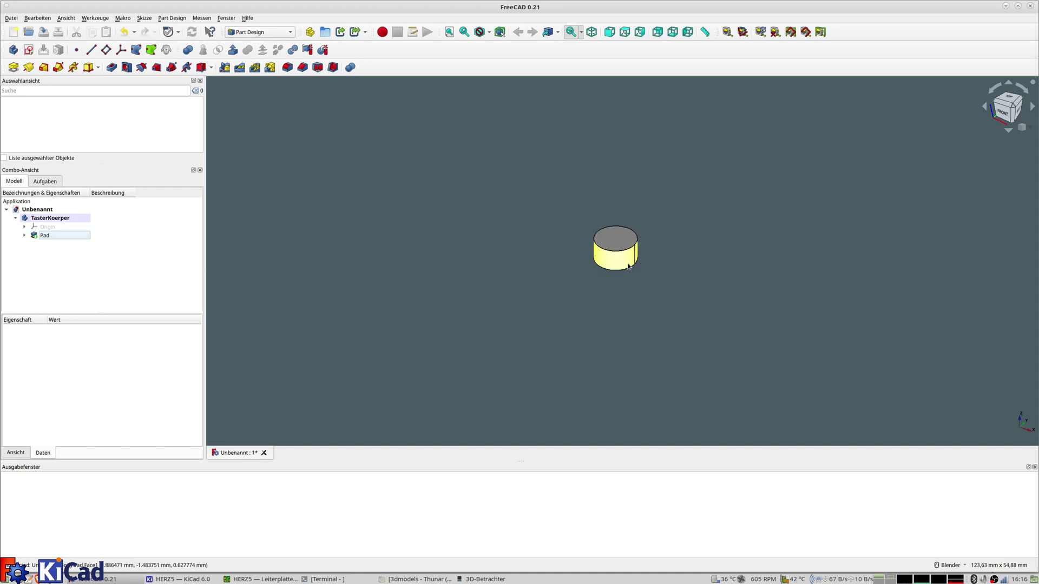
scroll(628, 266, "up", 2)
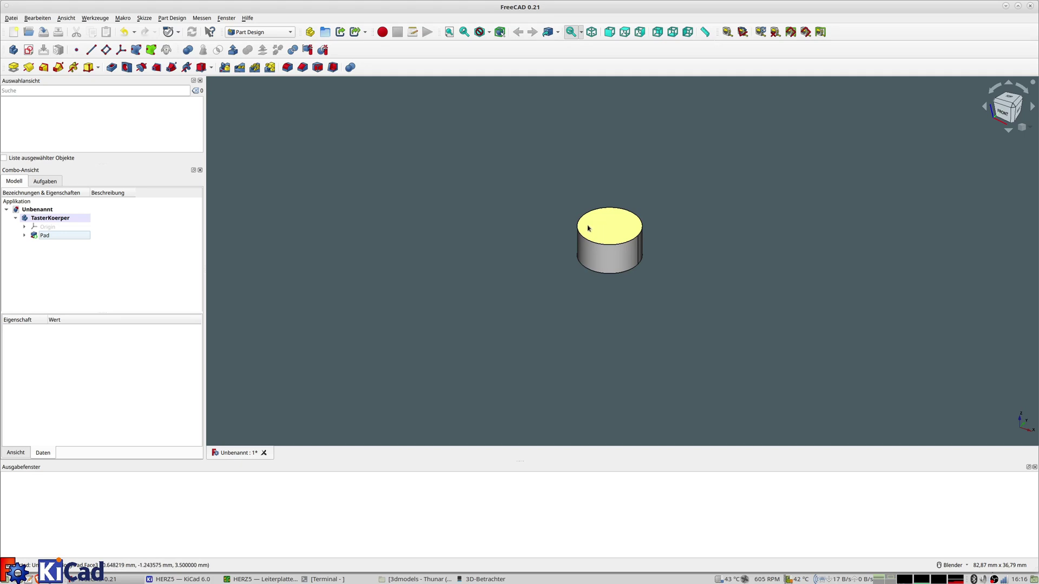
Sketch a circle at the origin on the cylinder's top face, just inside its edge.
left_click(29, 50)
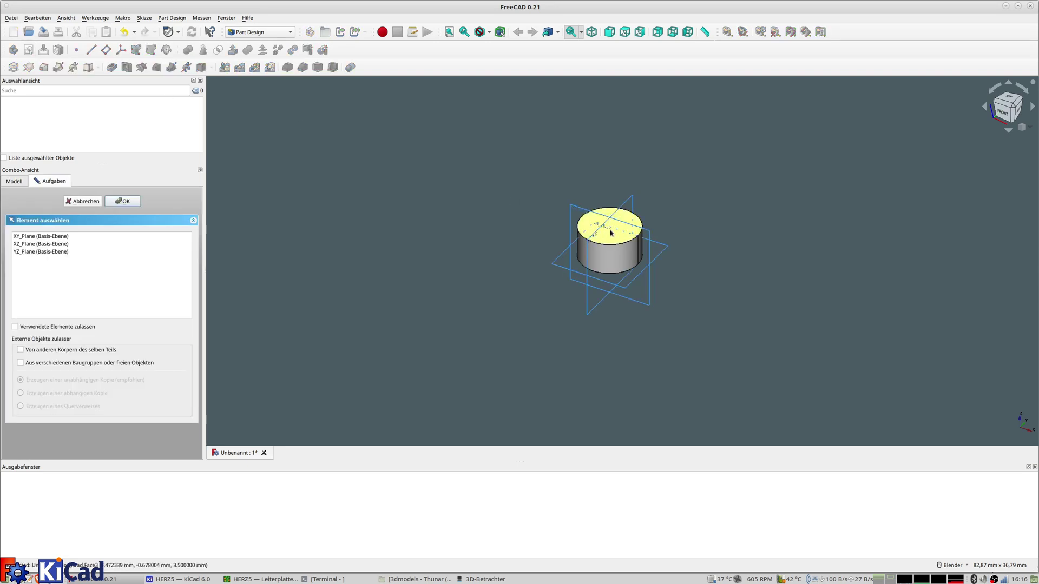
left_click(92, 204)
left_click(601, 222)
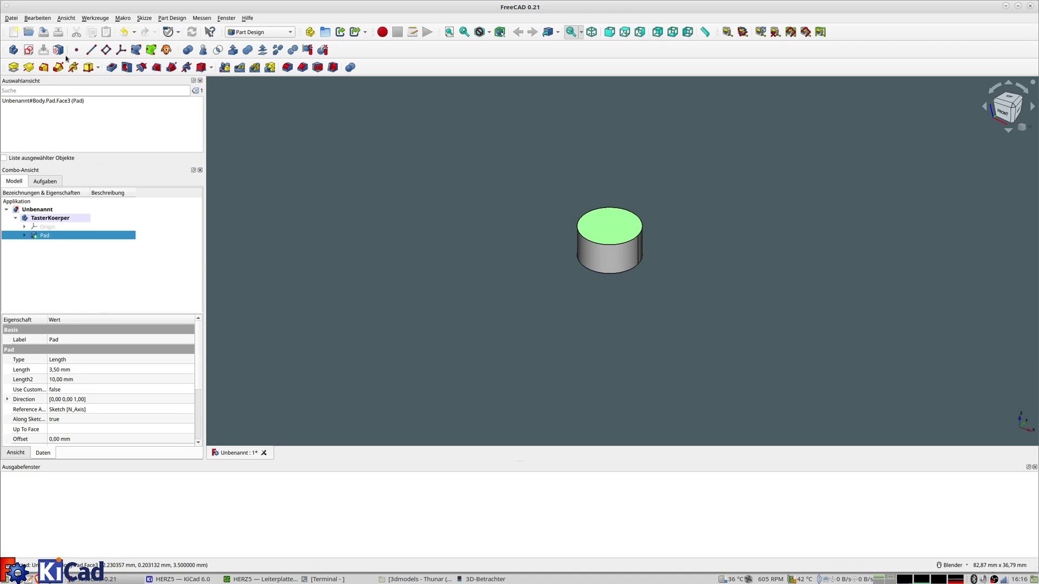
left_click(29, 49)
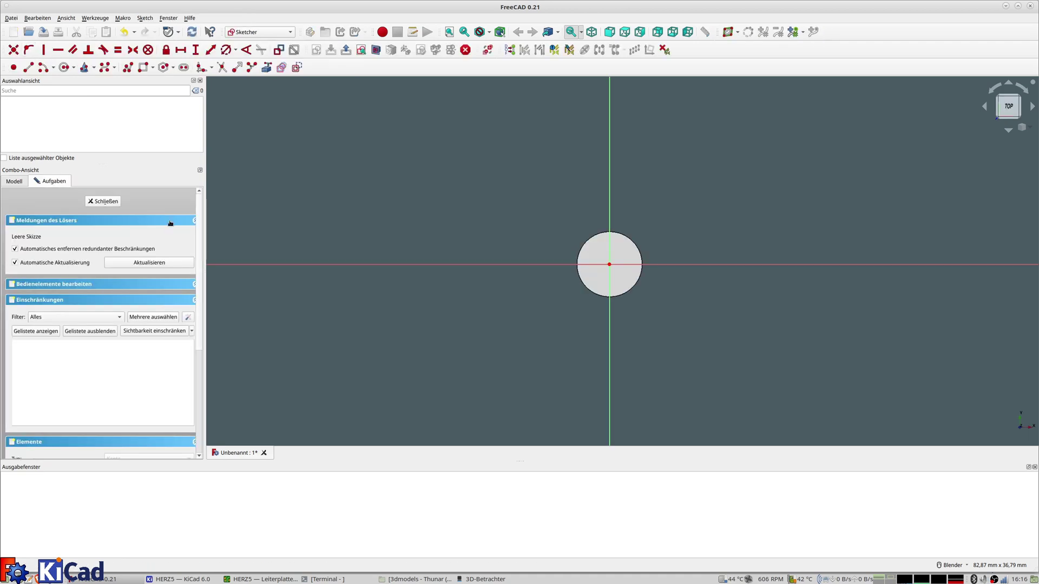
left_click(65, 69)
left_click(609, 264)
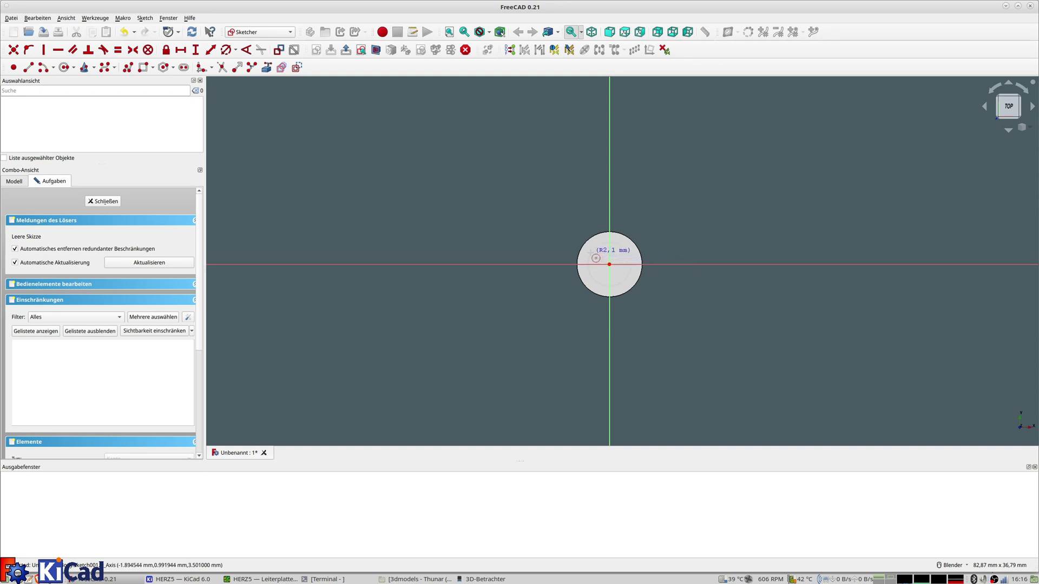
left_click(589, 246)
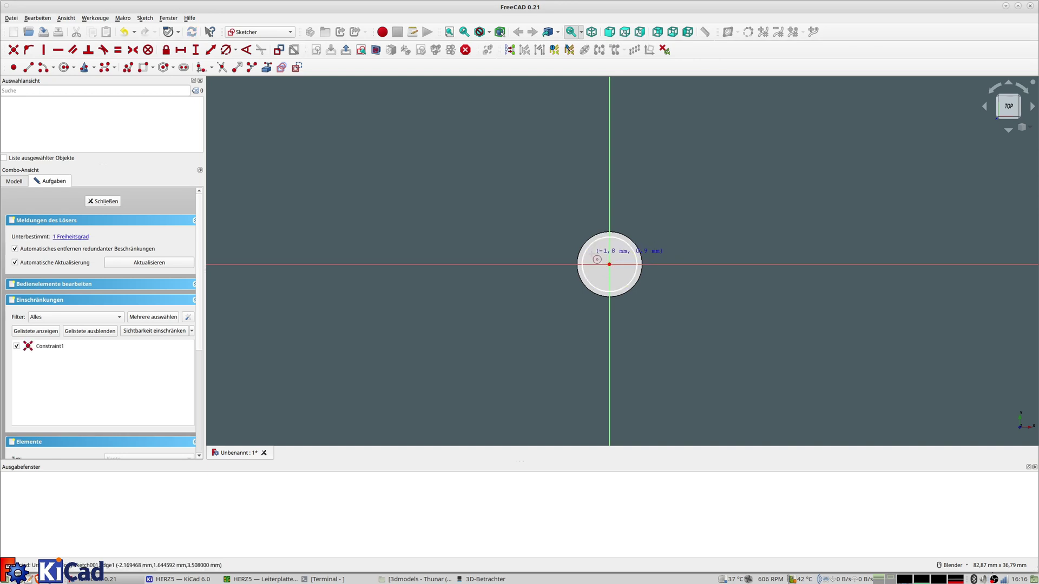
left_click(100, 201)
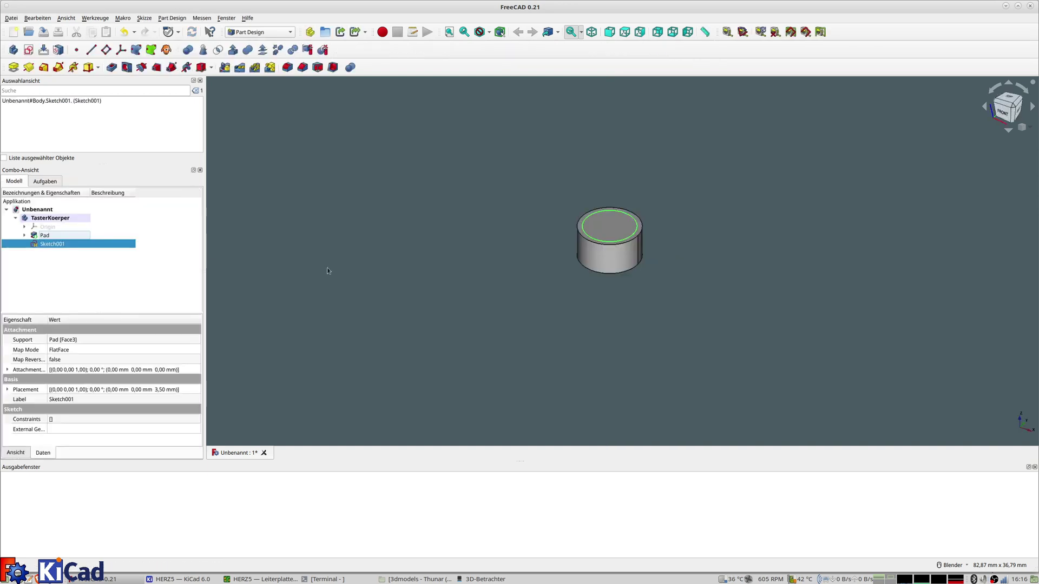
Pocket that circle 0,11 mm deep into the cylinder's top.
left_click(111, 67)
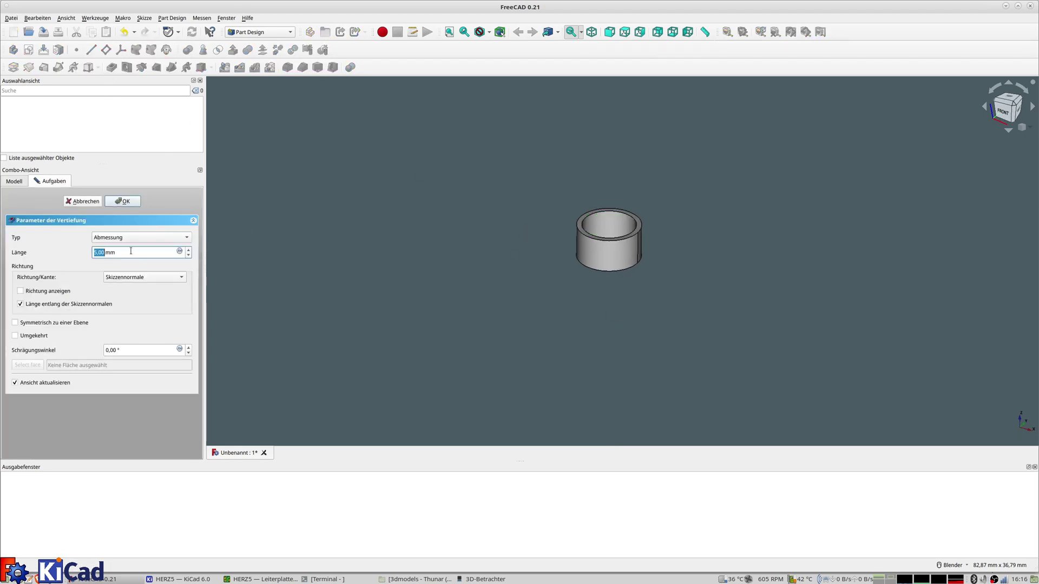
type("0,11")
key("Return")
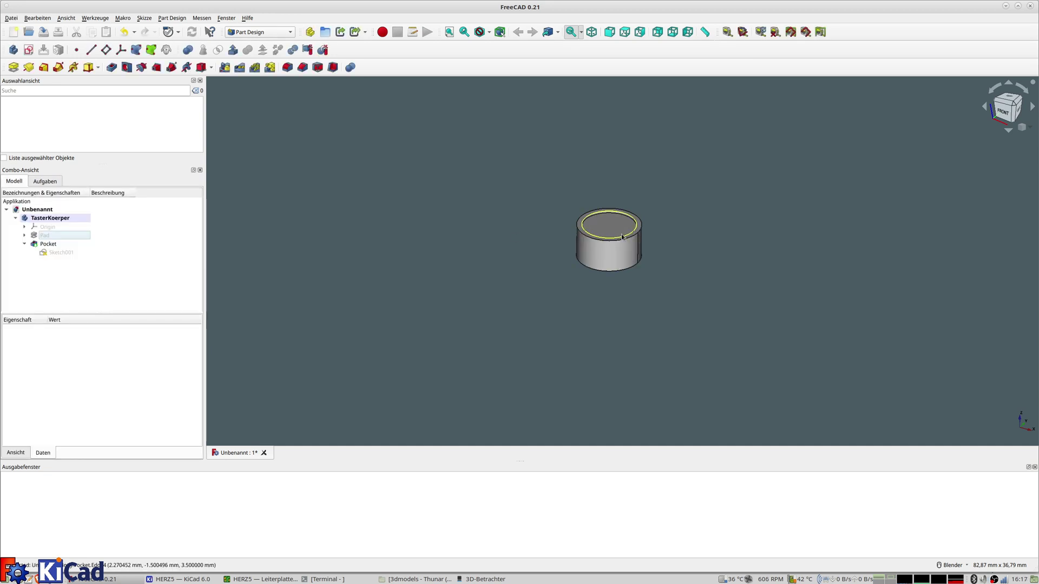
middle_click_drag(621, 236, 624, 236)
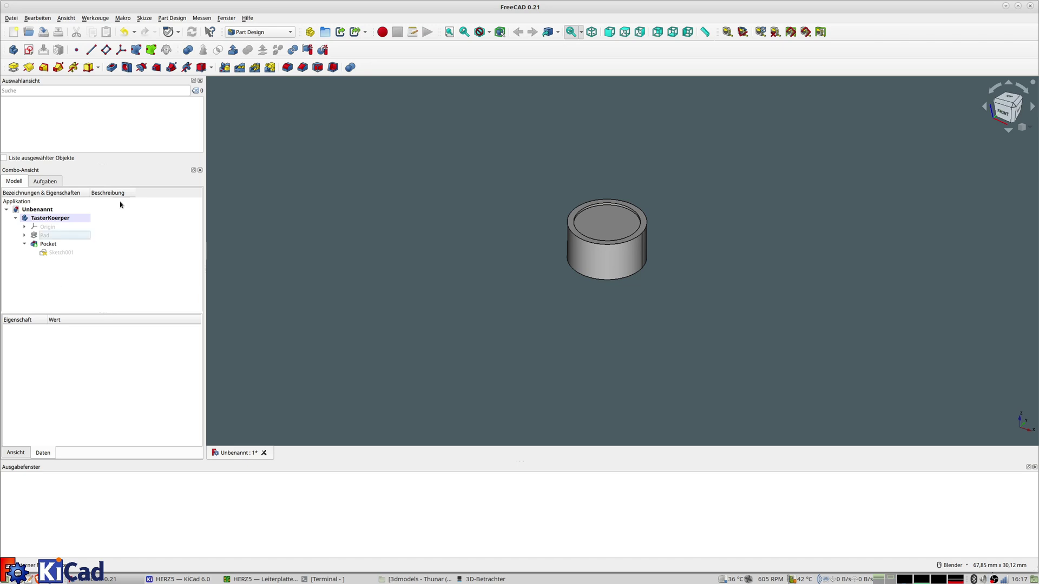
Create Body001 and bind TasterKoerper's recessed top face into it as a ShapeBinder.
left_click(14, 52)
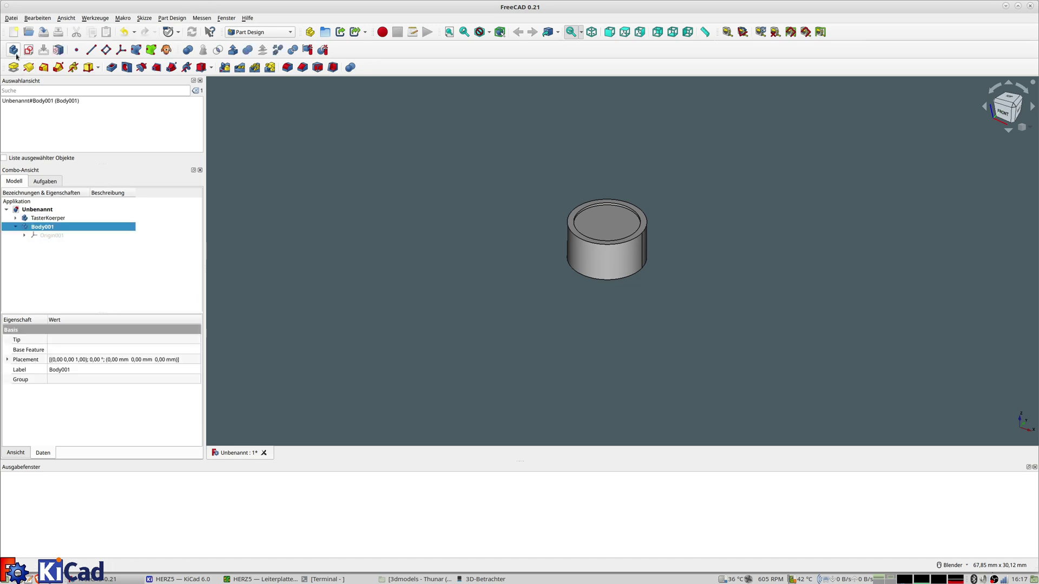
left_click(16, 219)
left_click(49, 219)
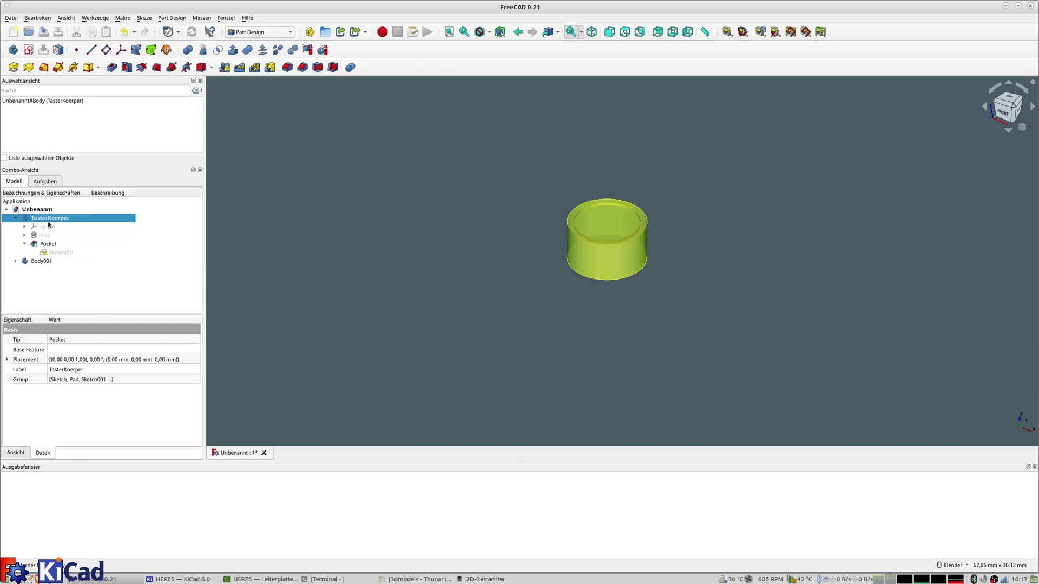
left_click(610, 222)
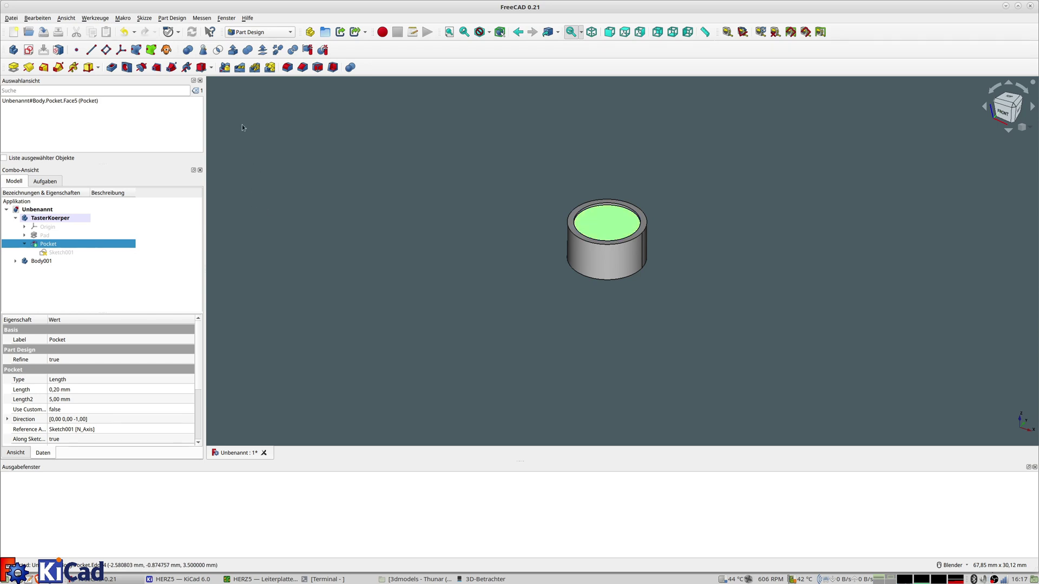
left_click(136, 50)
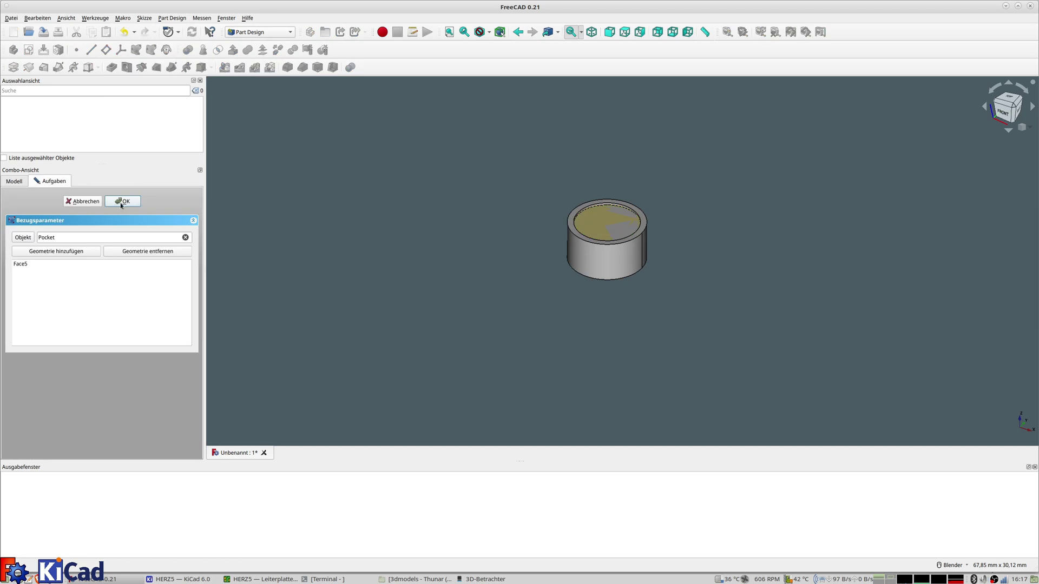
left_click(94, 203)
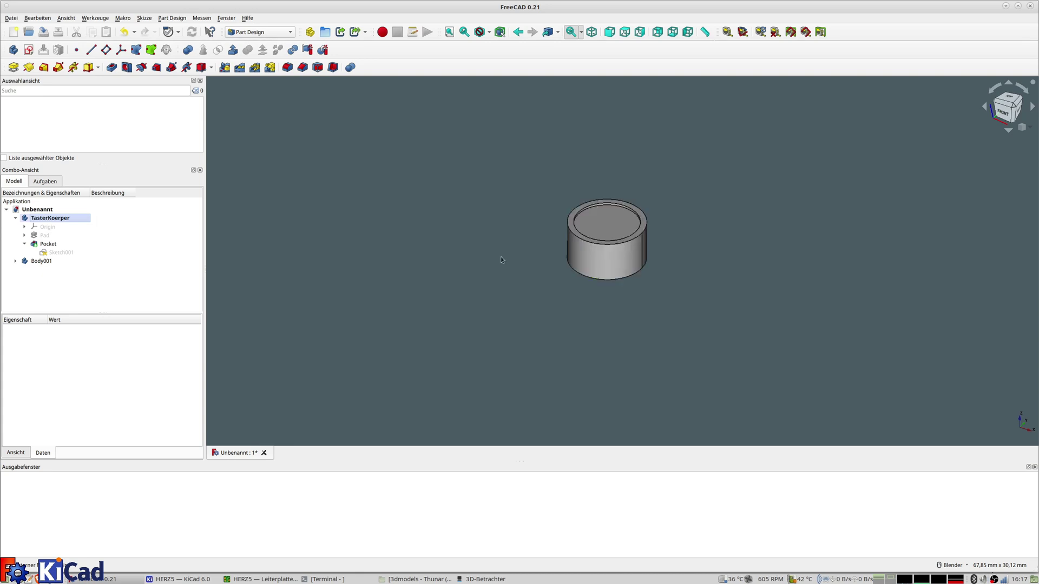
double_click(39, 262)
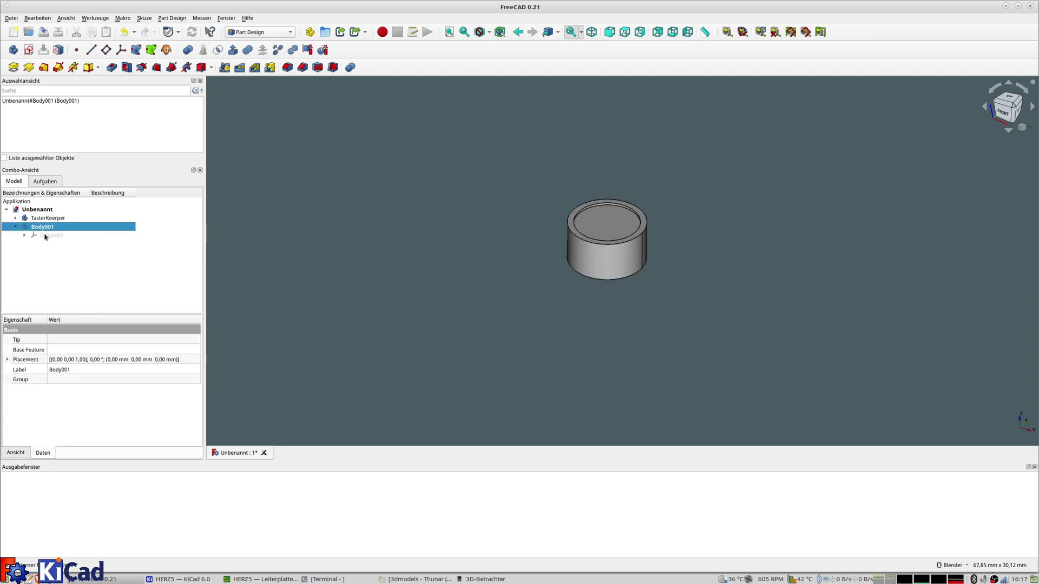
left_click(609, 221)
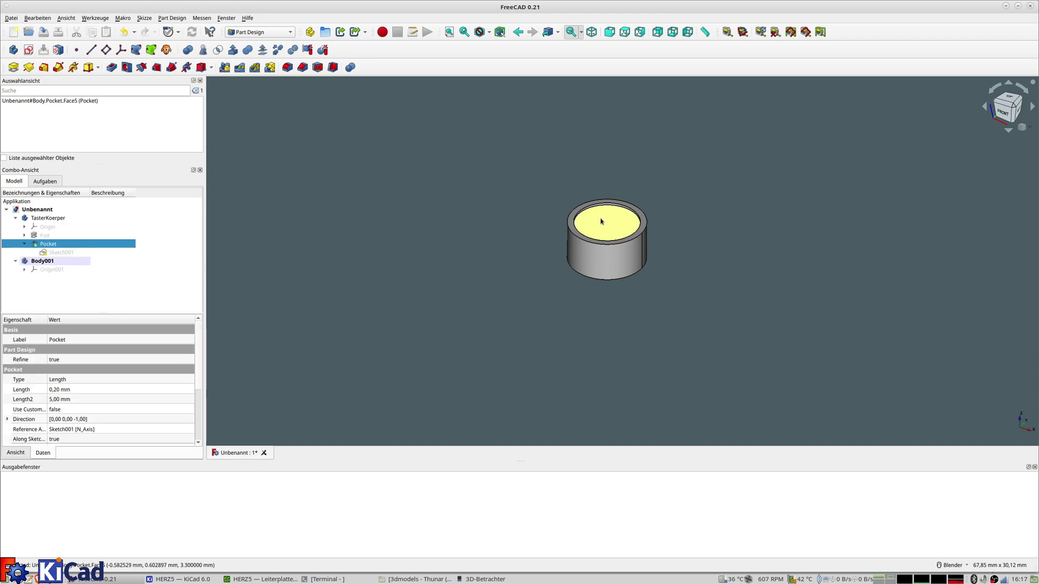
left_click(136, 49)
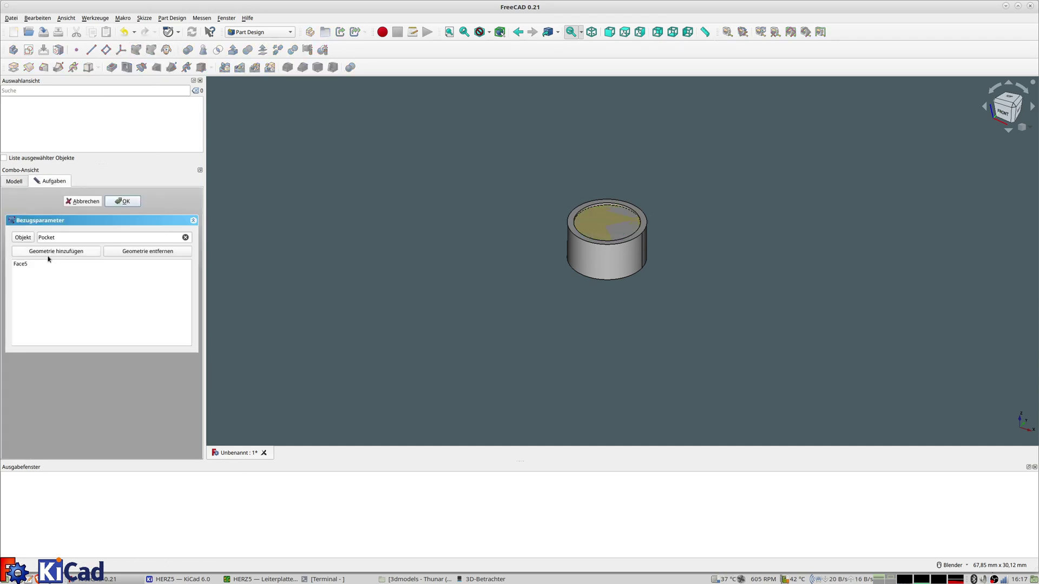
left_click(123, 202)
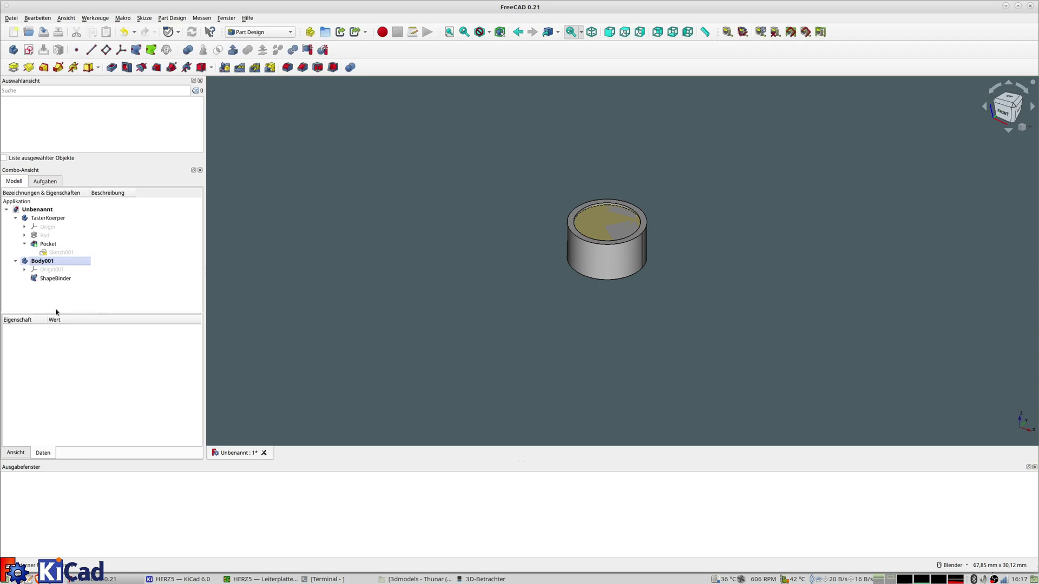
Sketch a circle at the origin on the ShapeBinder, sized to fit the recess.
left_click(55, 280)
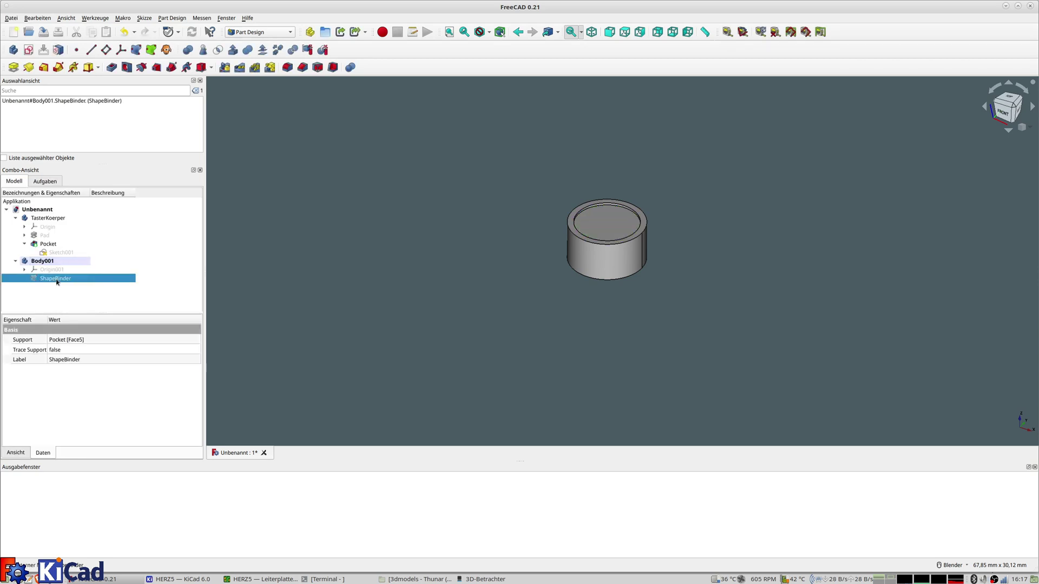
left_click(31, 52)
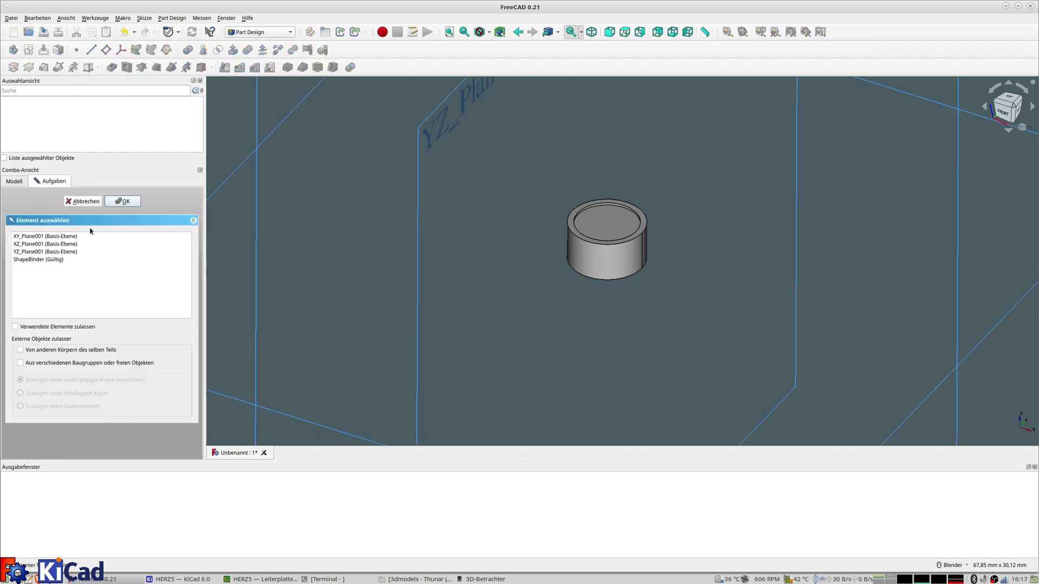
left_click(46, 261)
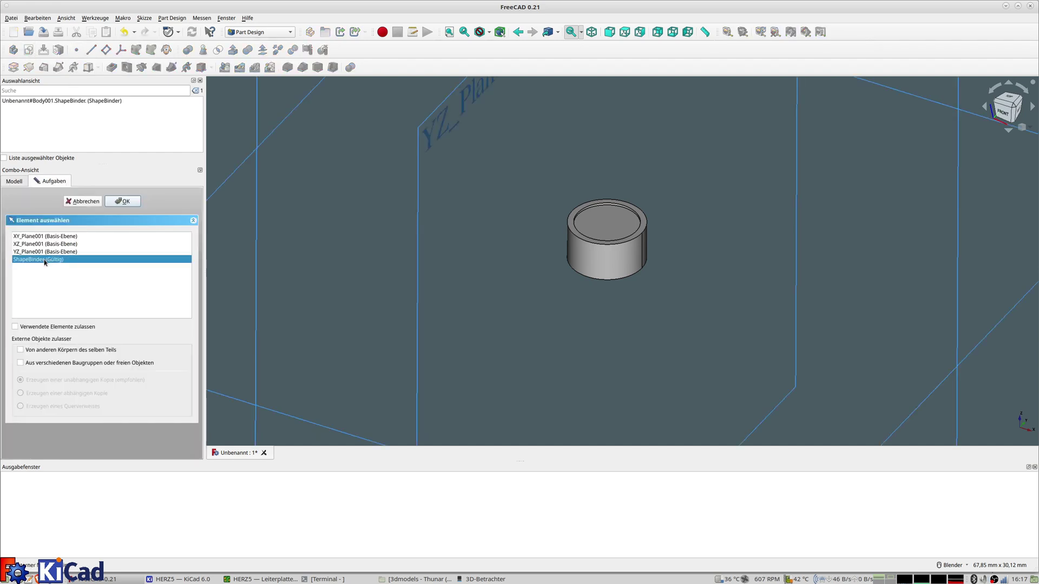
left_click(127, 201)
scroll(652, 254, "up", 1)
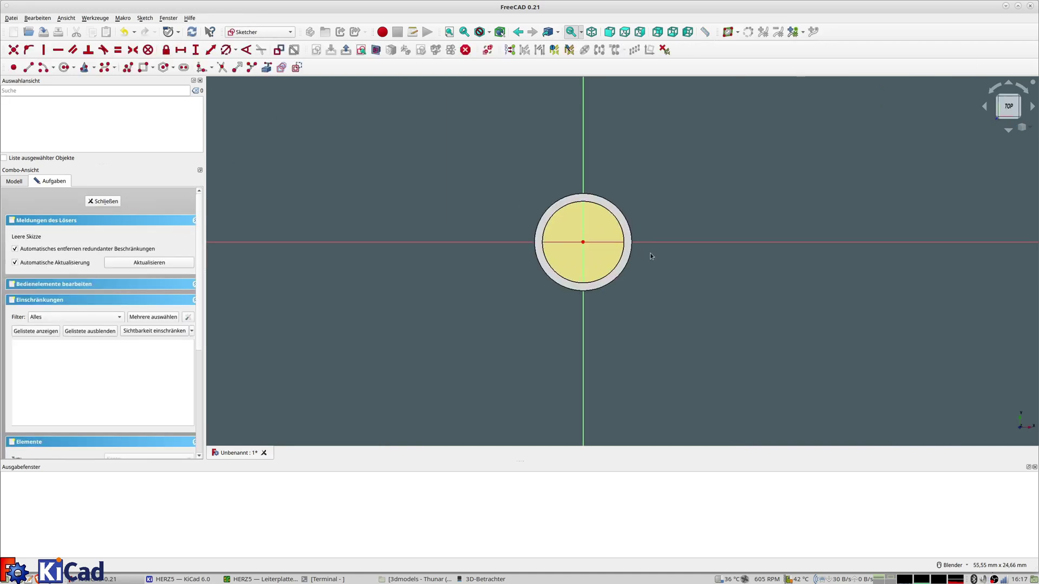
scroll(651, 253, "up", 1)
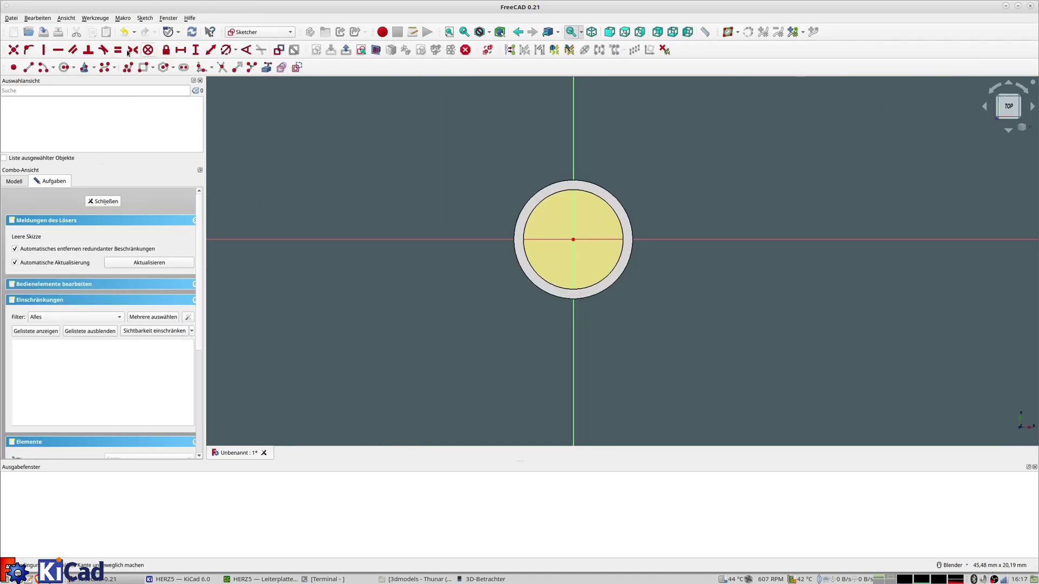
left_click(63, 68)
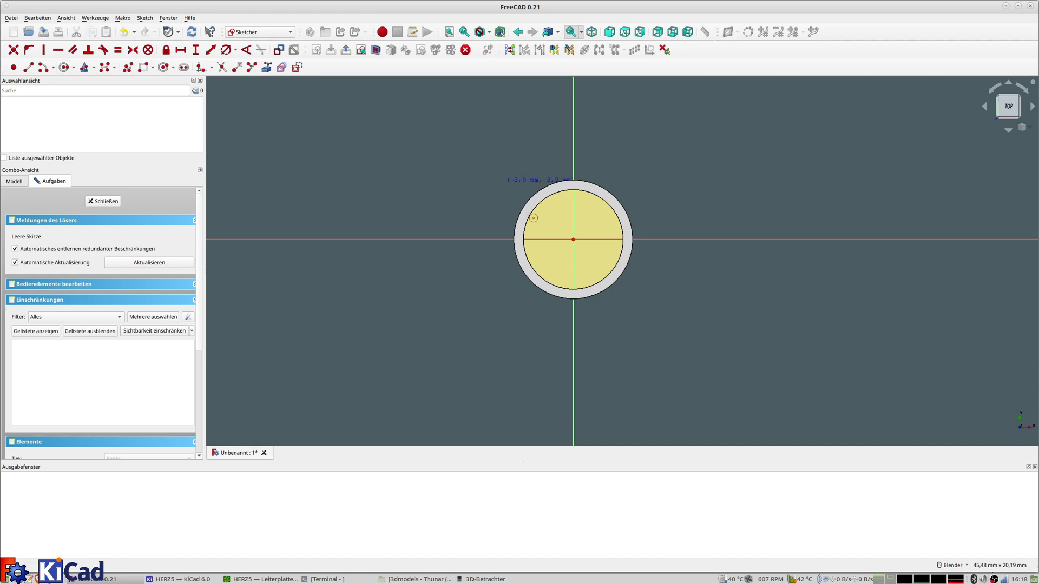
left_click(573, 239)
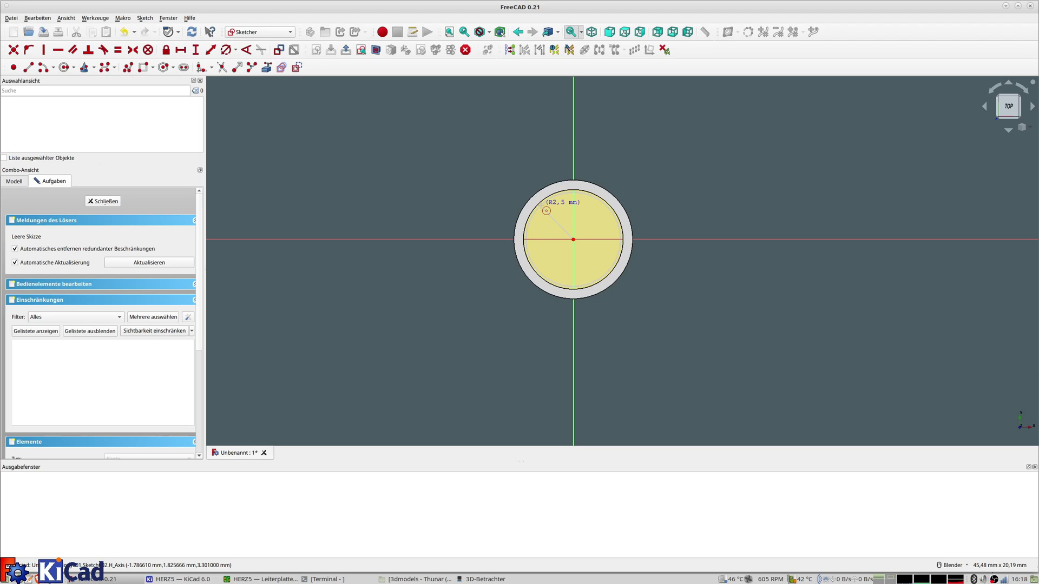
left_click(540, 205)
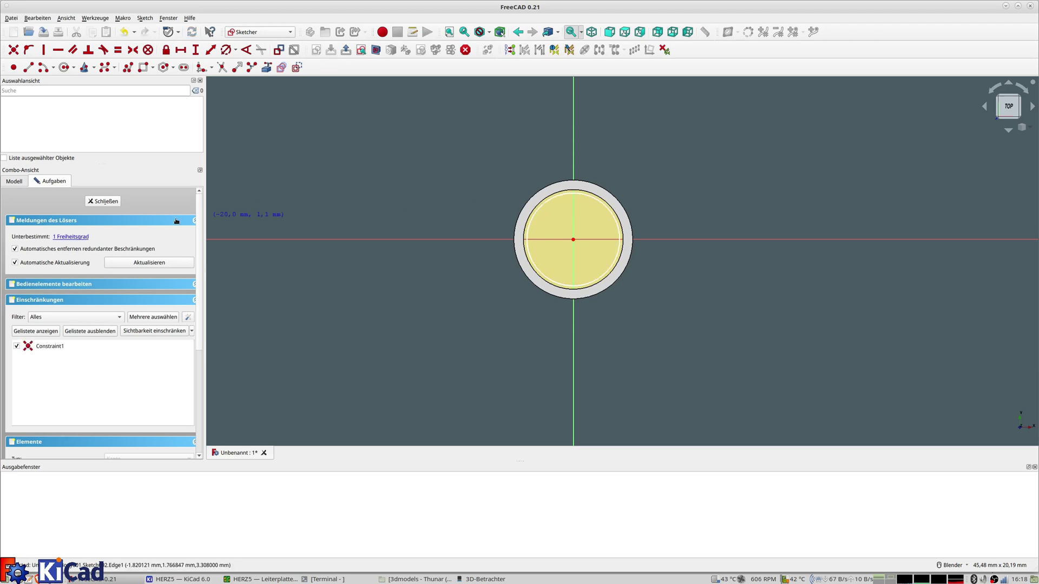
left_click(110, 203)
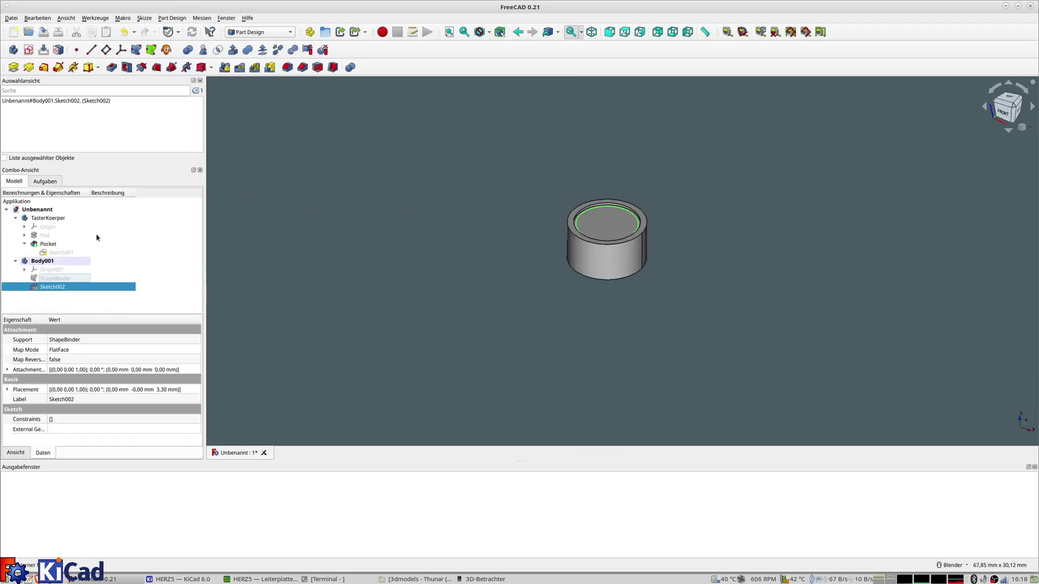
Pad the new circle sketch 5 mm.
left_click(13, 67)
type("5")
key("Return")
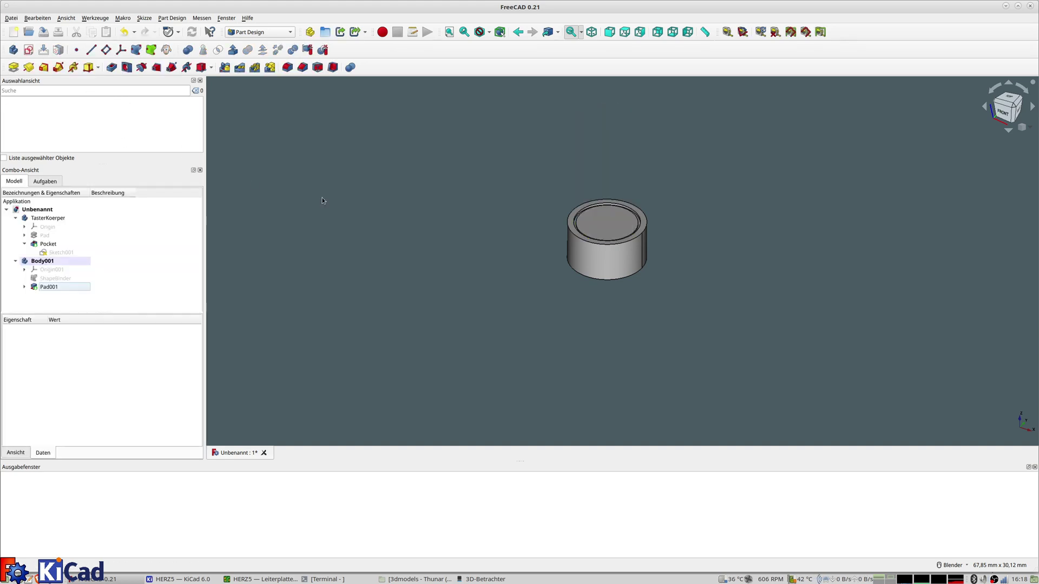
scroll(622, 259, "up", 2)
middle_click_drag(622, 258, 608, 235)
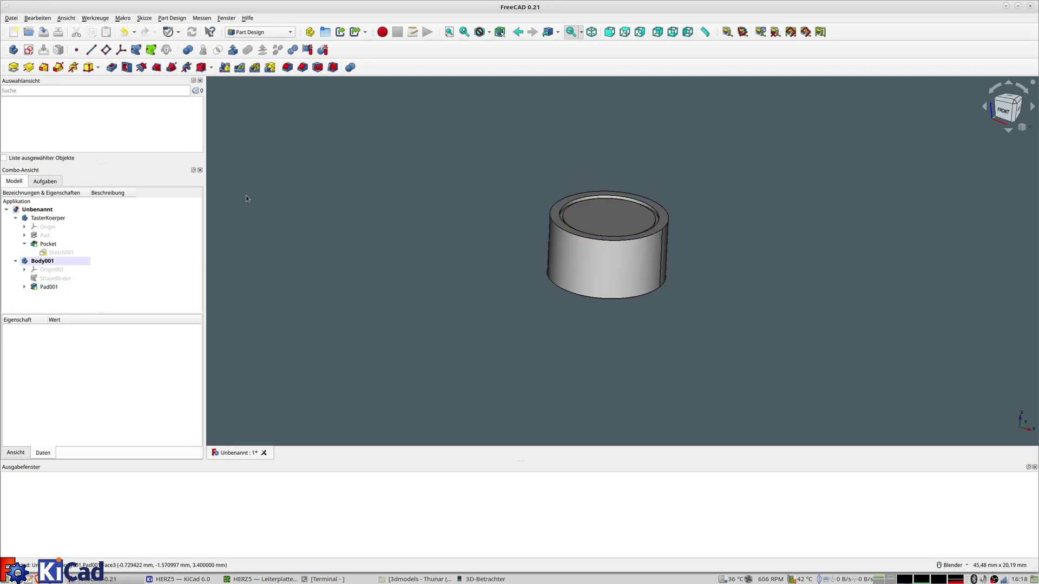
Create Body002 and bind Pad001's top face into it as ShapeBinder001.
left_click(13, 51)
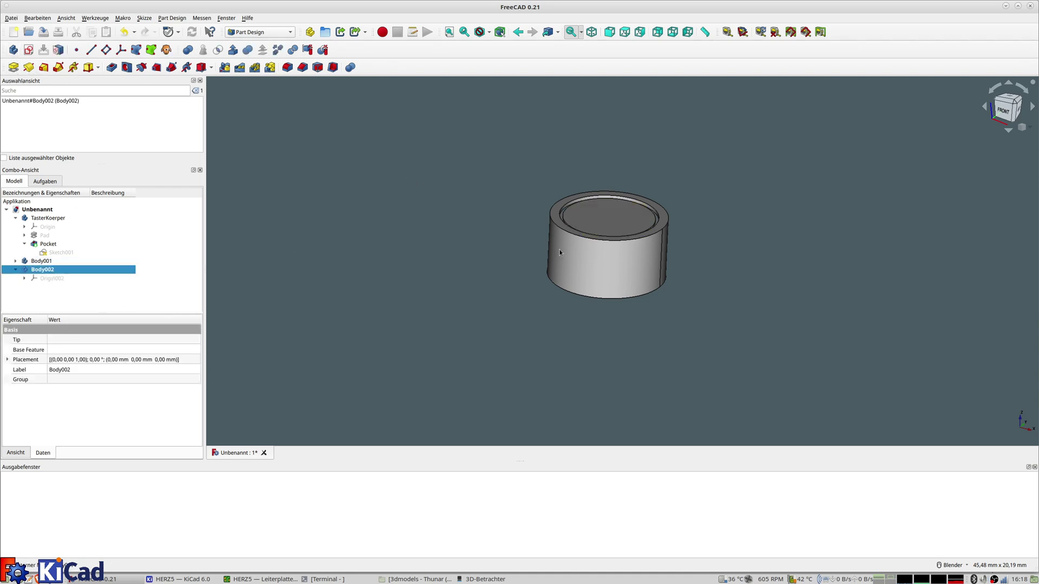
left_click(591, 218)
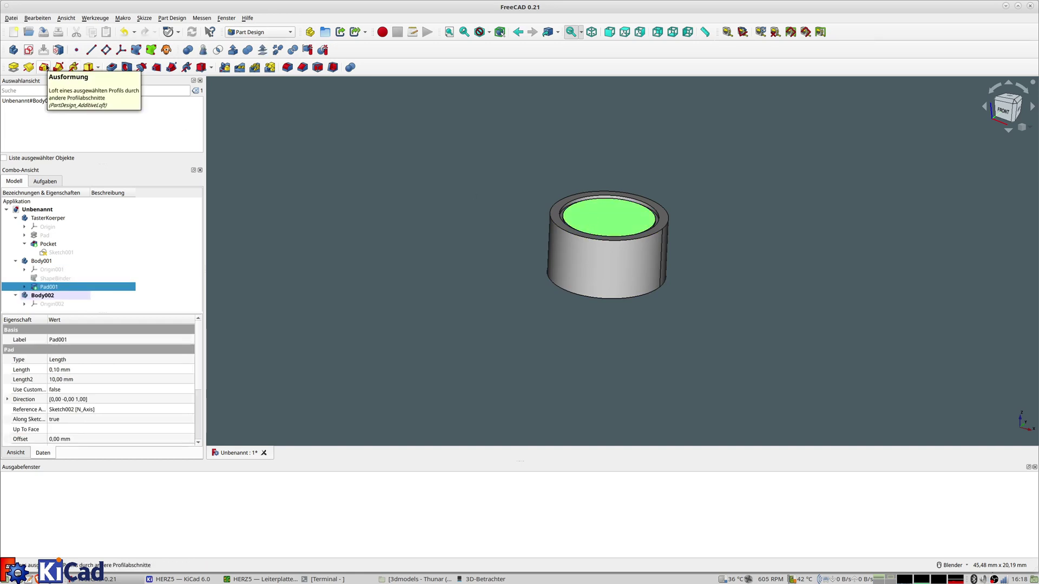
left_click(136, 50)
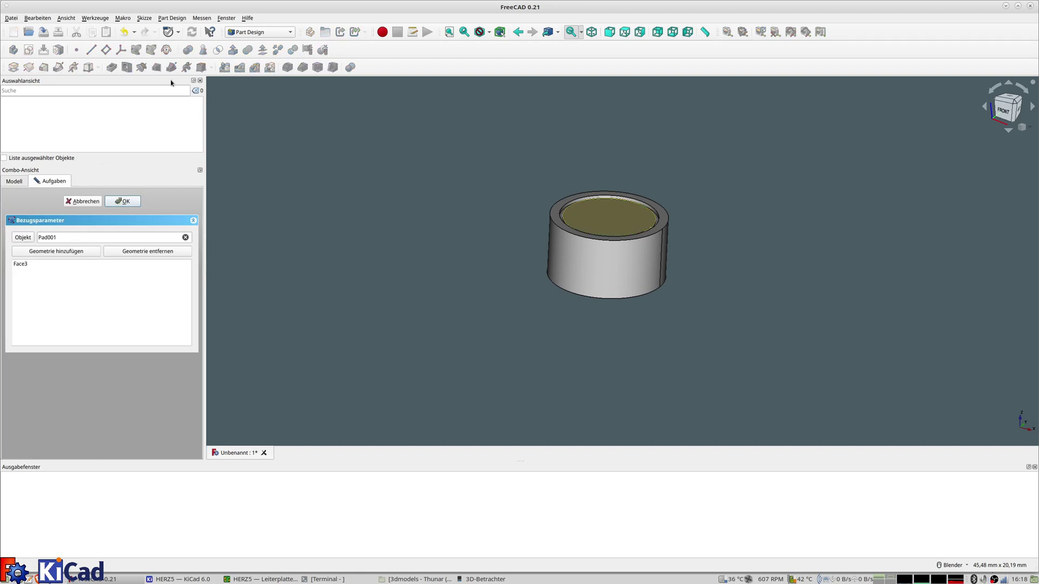
left_click(122, 202)
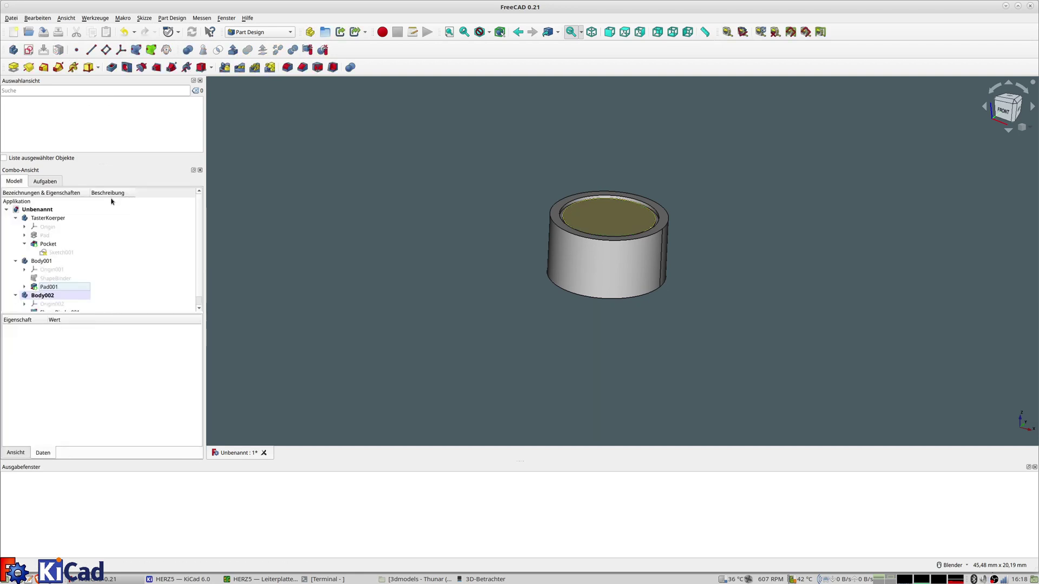
Open a new sketch in Body002 supported on ShapeBinder001.
left_click(59, 305)
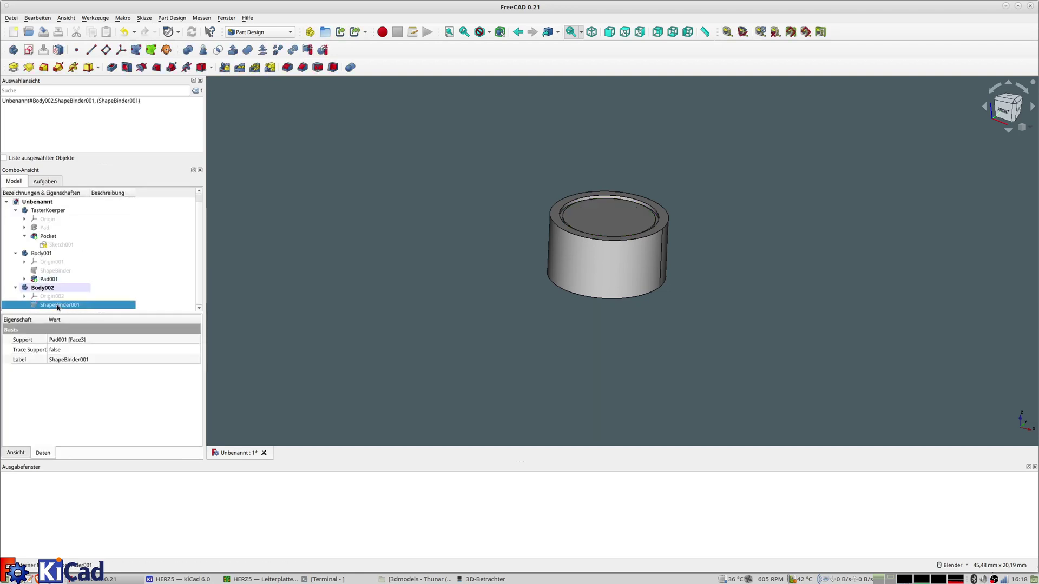
left_click(265, 245)
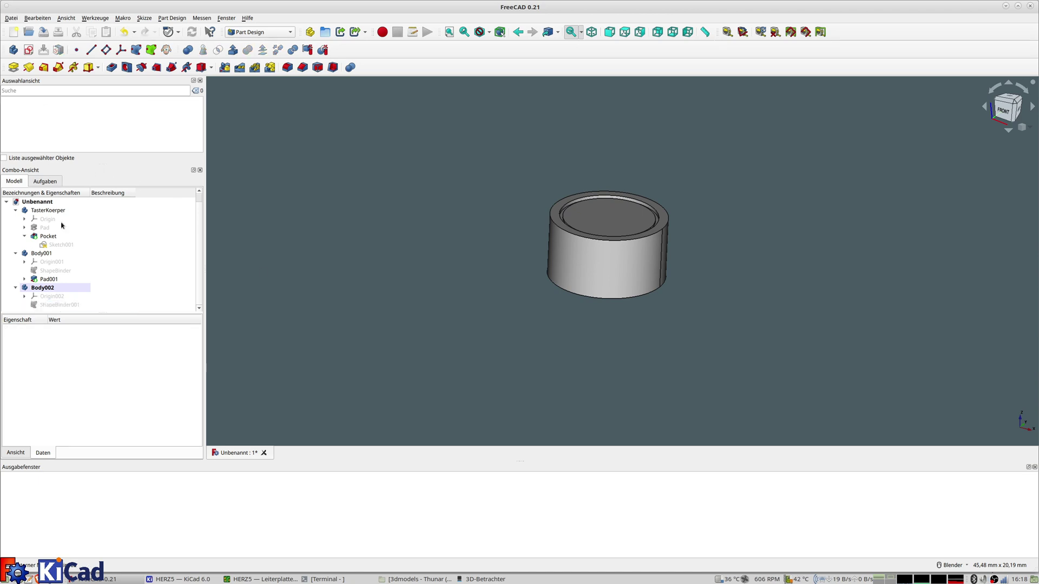
left_click(29, 50)
left_click(36, 260)
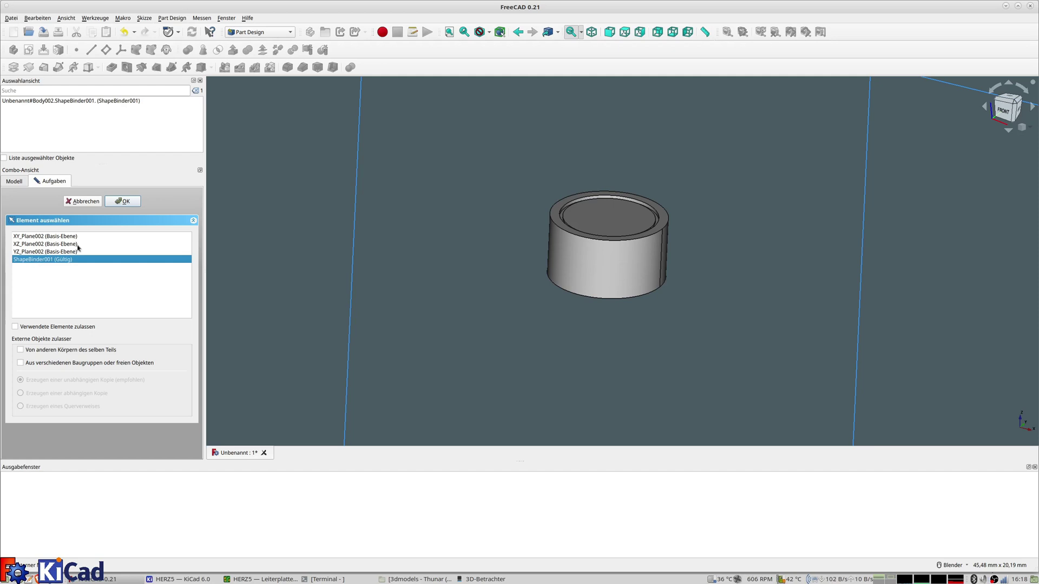
left_click(122, 203)
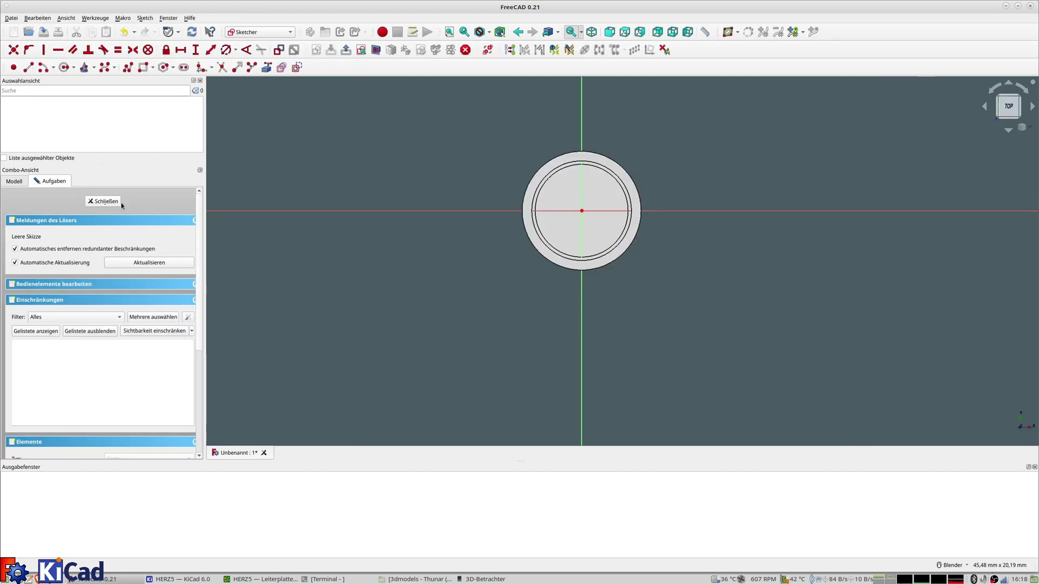
Draw a circle at the origin with a 3,2 mm diameter constraint and close the sketch.
left_click(65, 69)
left_click(581, 211)
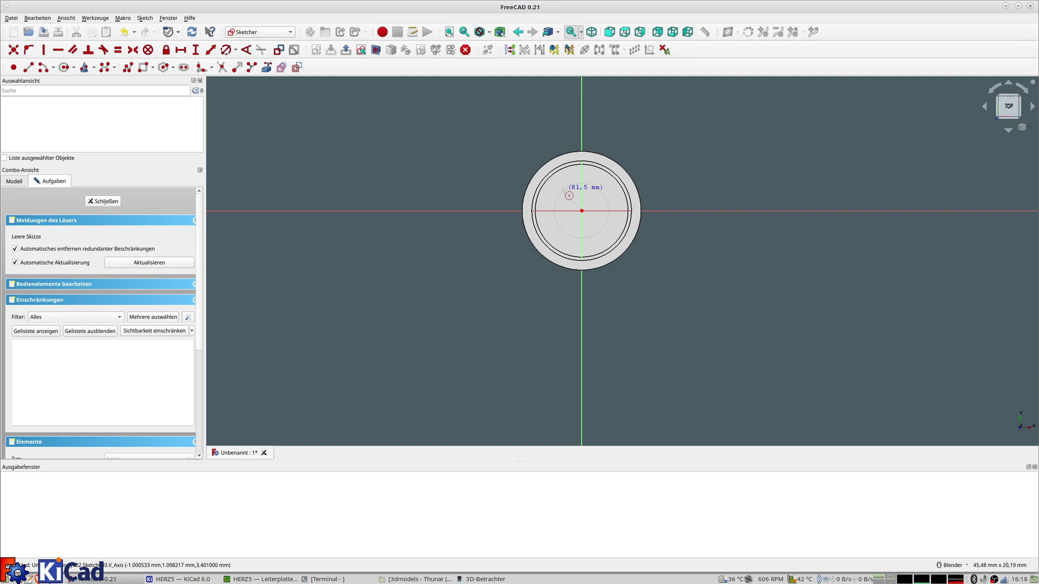
left_click(559, 188)
key("Escape")
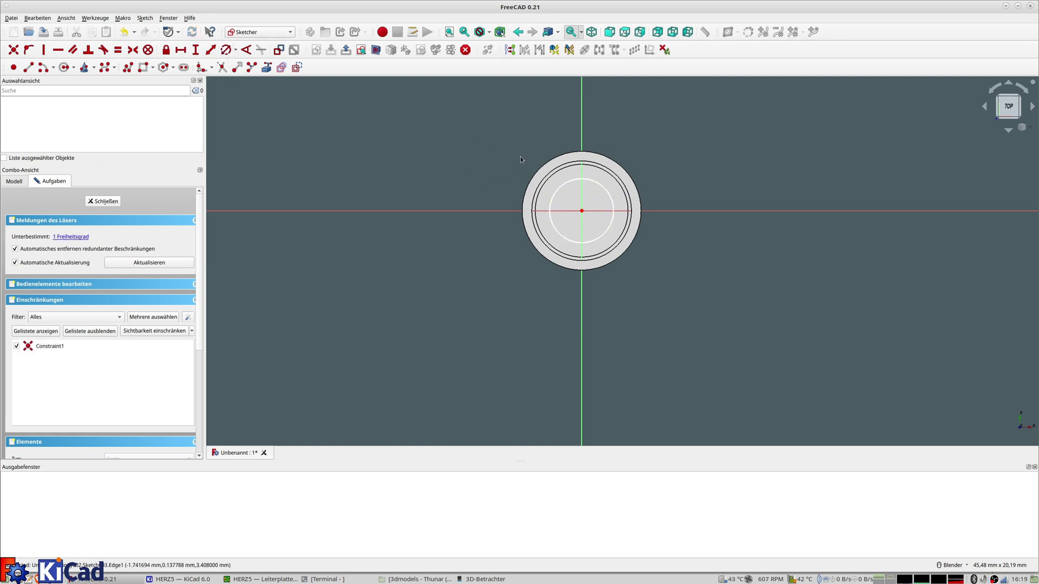
left_click(226, 49)
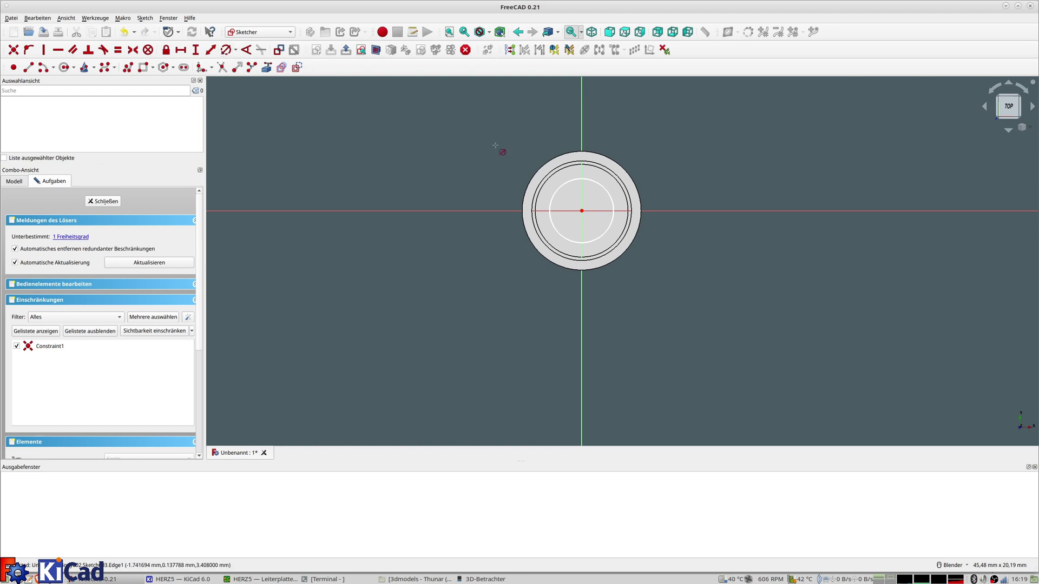
left_click(553, 194)
type("3,2")
key("Return")
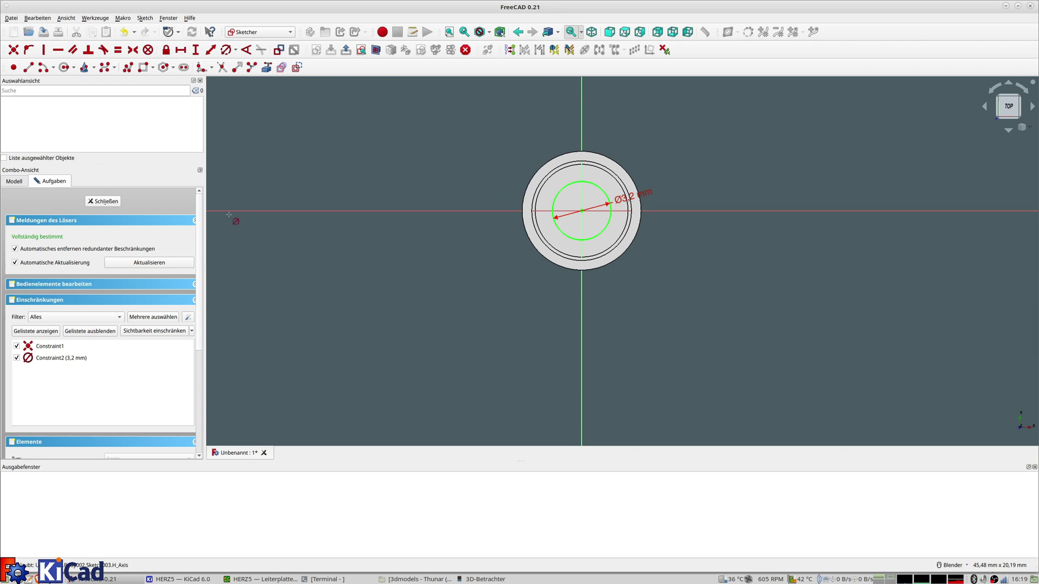
left_click(104, 201)
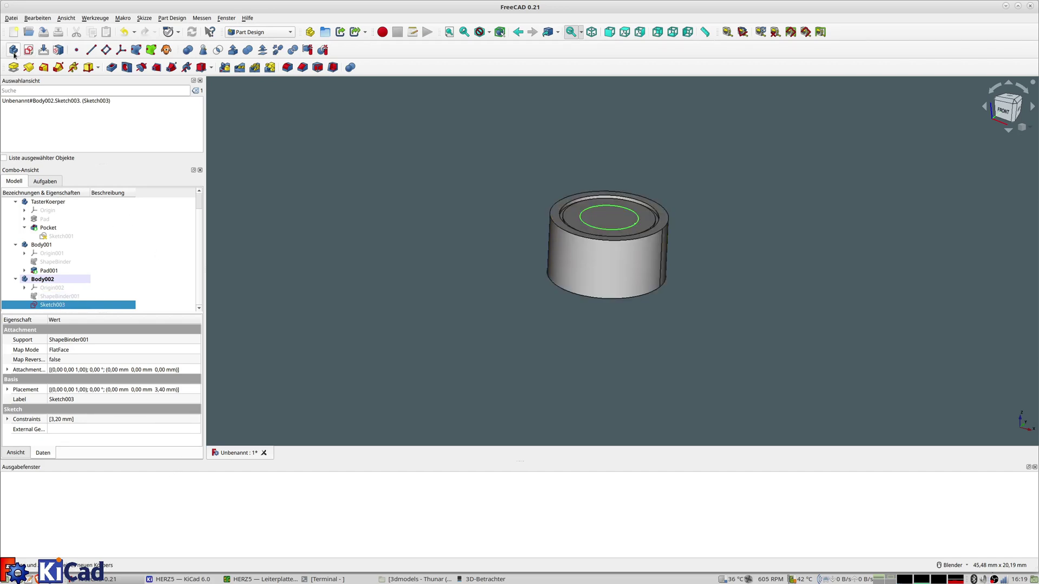
Pad the 3,2 mm circle 1 mm high as the plunger.
left_click(16, 70)
type("1,2")
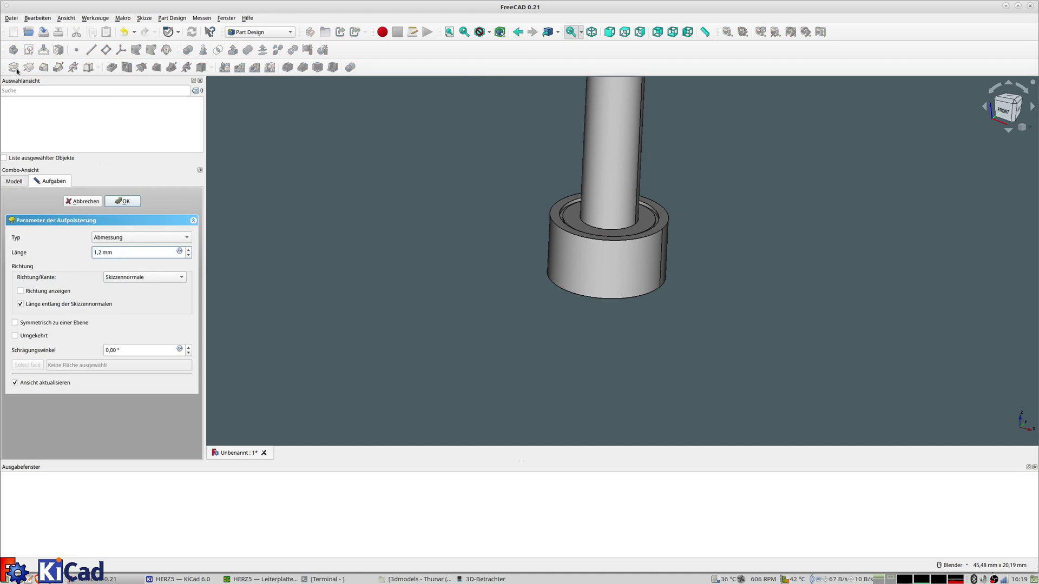
key("Return")
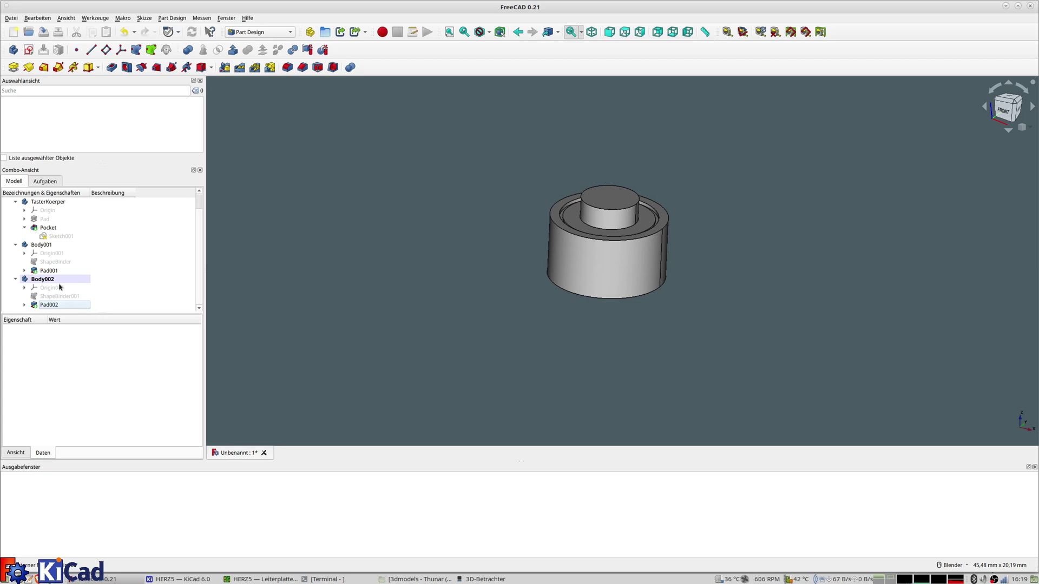
Give the bodies descriptive names: Body001 becomes 'TaterOben', Body002 becomes 'Taster'.
left_click(45, 249)
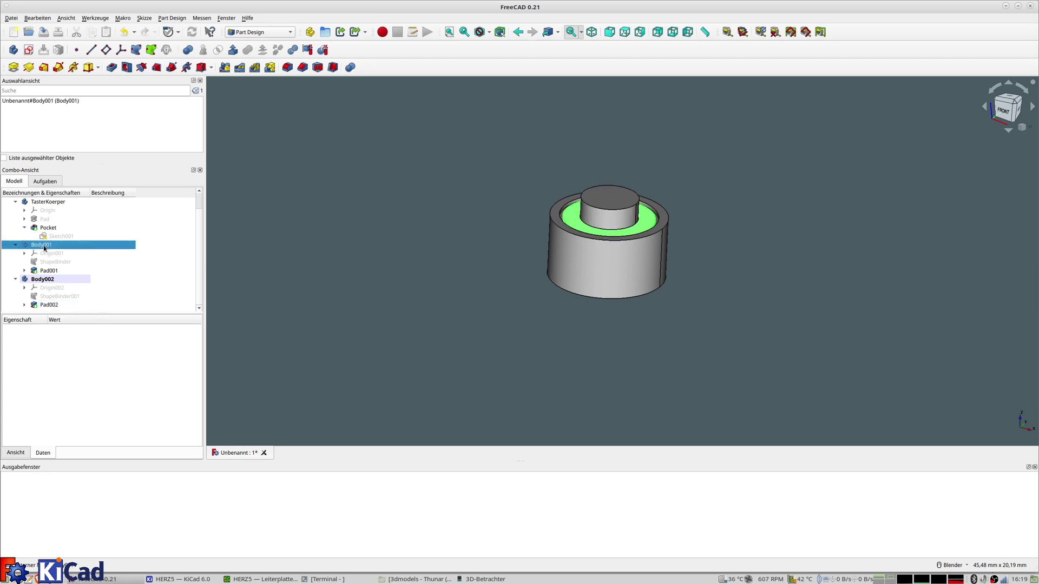
left_click(44, 248)
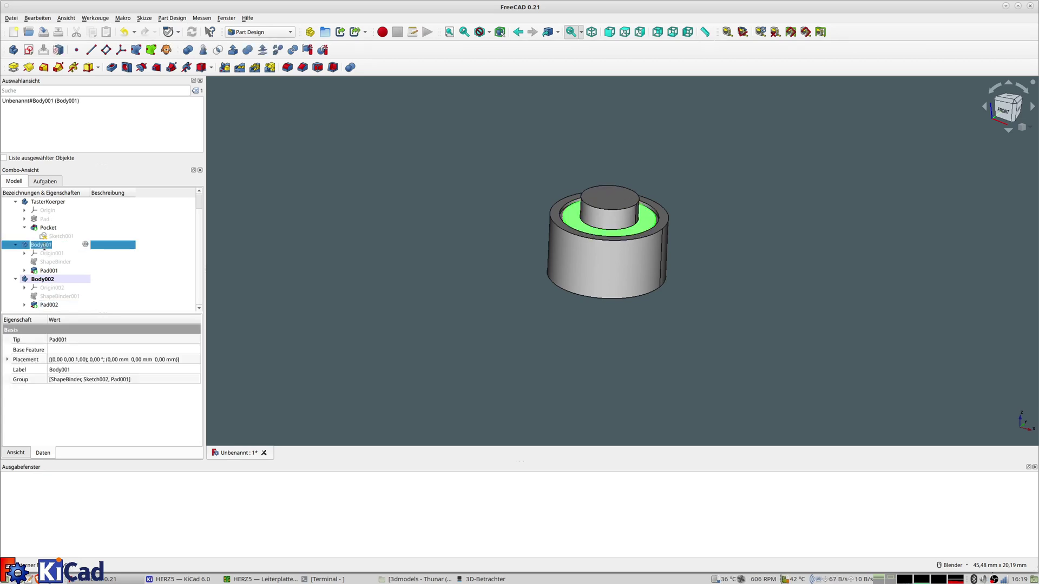
type("TasterOben")
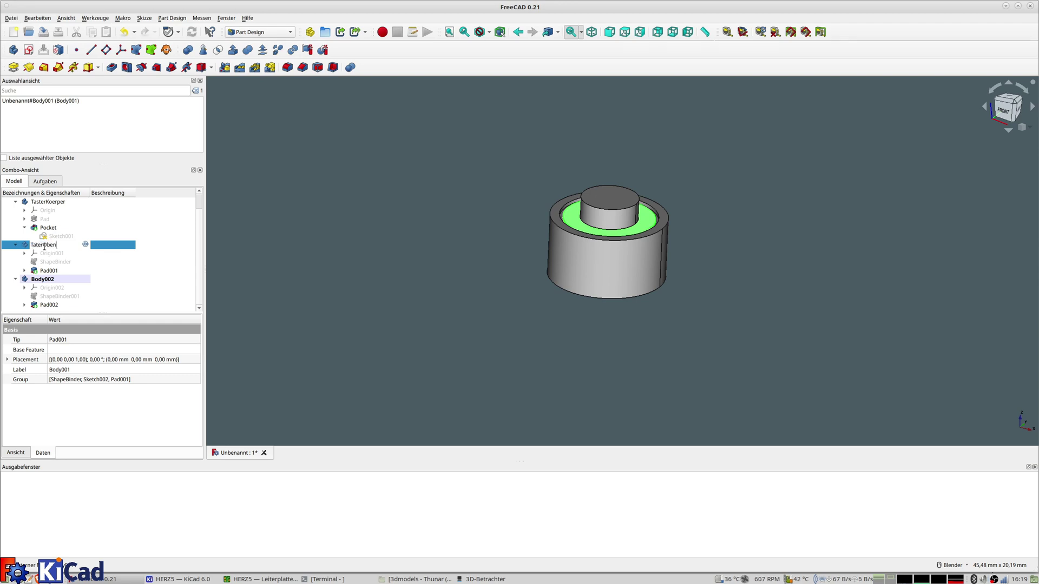
key("Return")
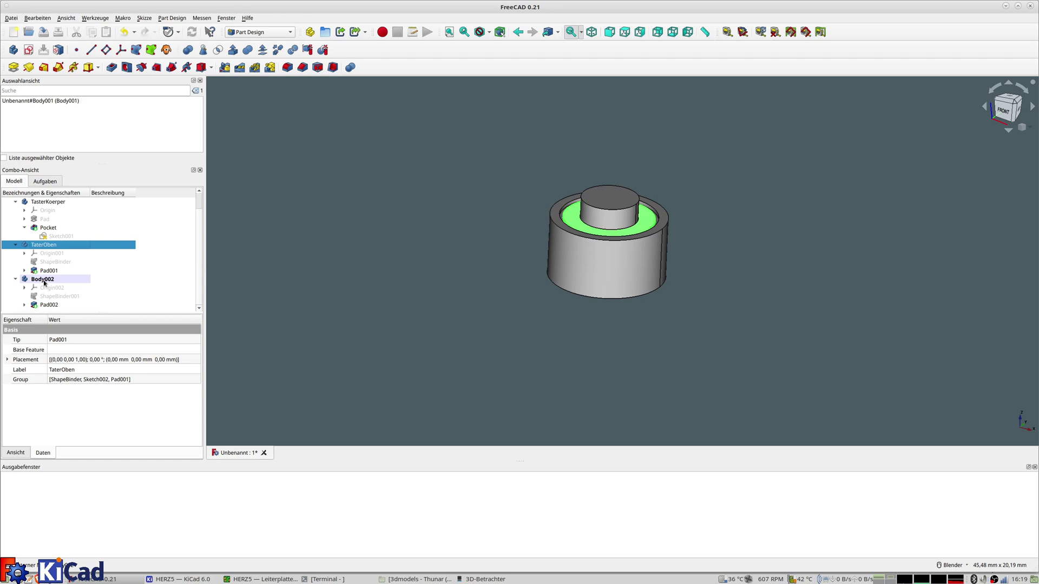
left_click(45, 281)
type("Taster")
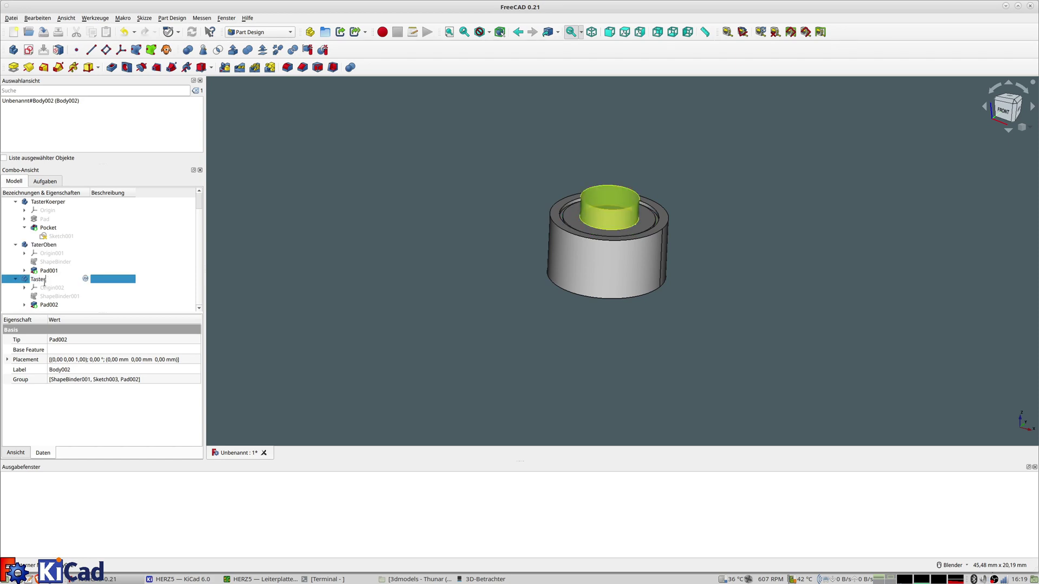
key("Return")
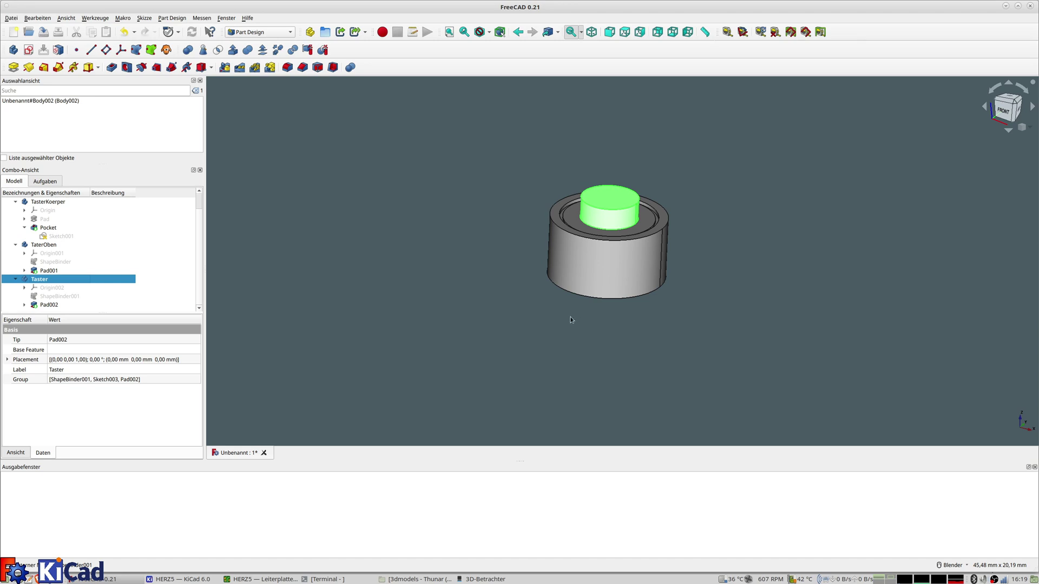
middle_click_drag(570, 317, 585, 271)
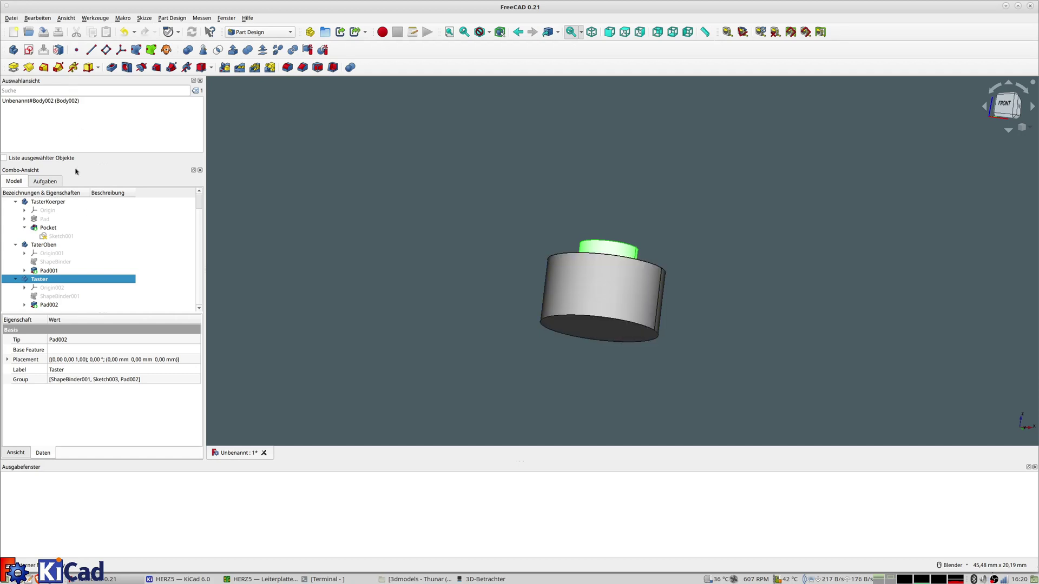
Create a new body named 'Pins'.
left_click(13, 51)
key("F2")
type("Pins")
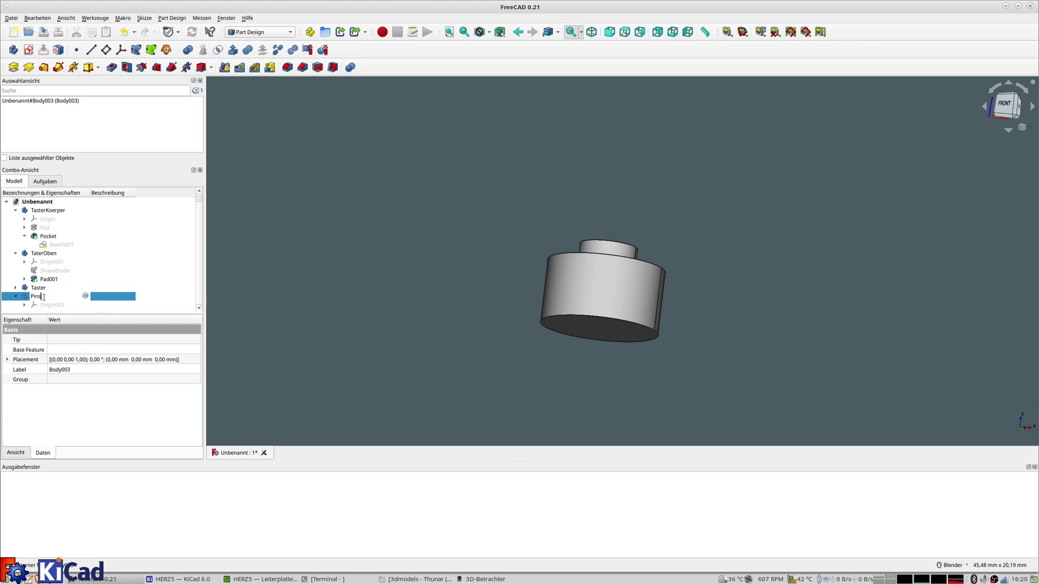
key("Return")
Start a new sketch in the Pins body on XY_Plane003.
left_click(29, 52)
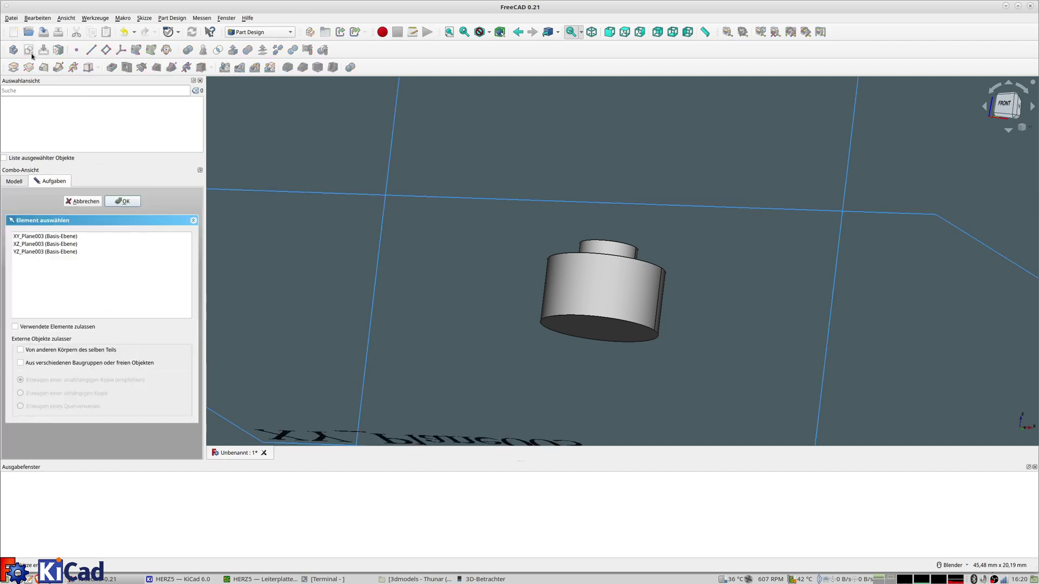
left_click(40, 237)
left_click(122, 202)
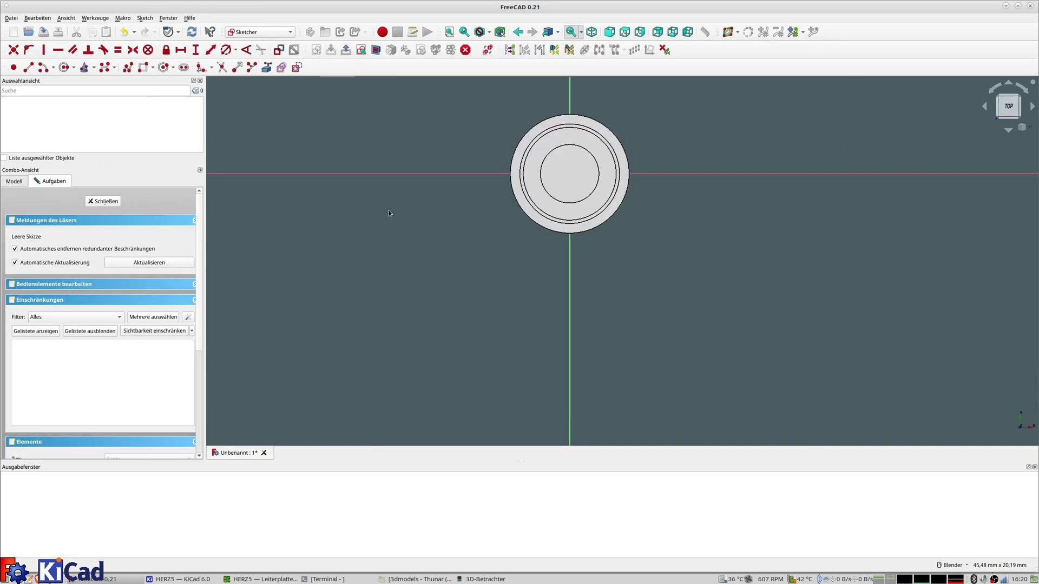
middle_click_drag(663, 218, 642, 278, "shift")
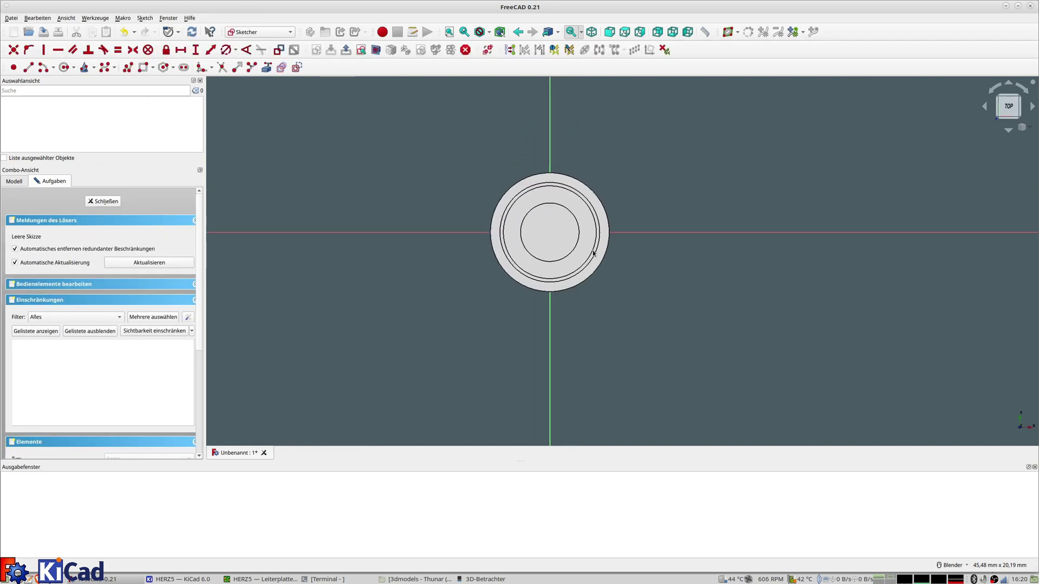
key("alt+Tab")
key("alt+Tab")
key("alt+Tab")
key("alt+Tab")
key("alt+Tab")
key("alt+Tab")
key("alt+Tab")
key("alt+Tab")
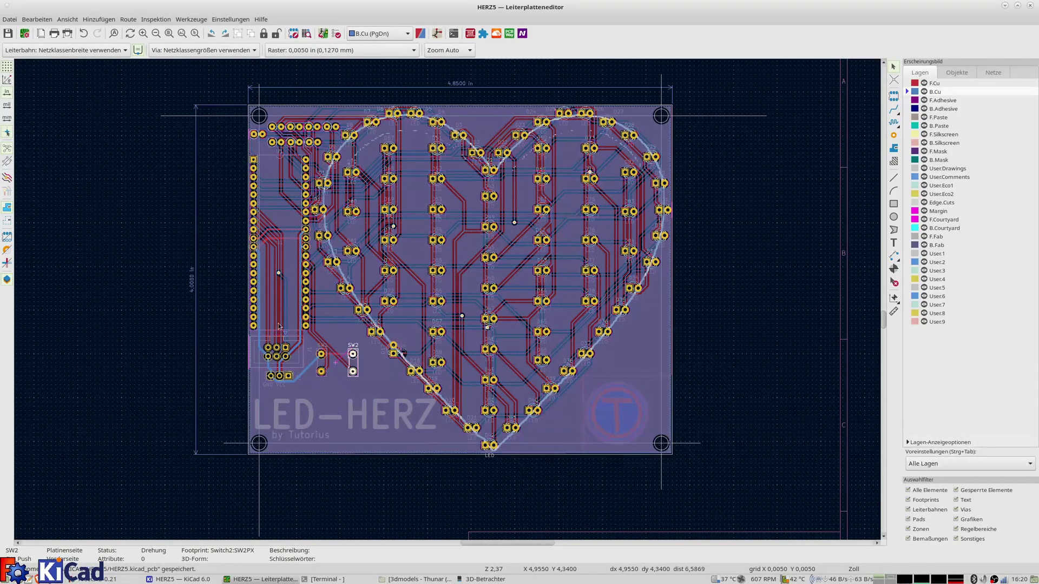
key("alt+Tab")
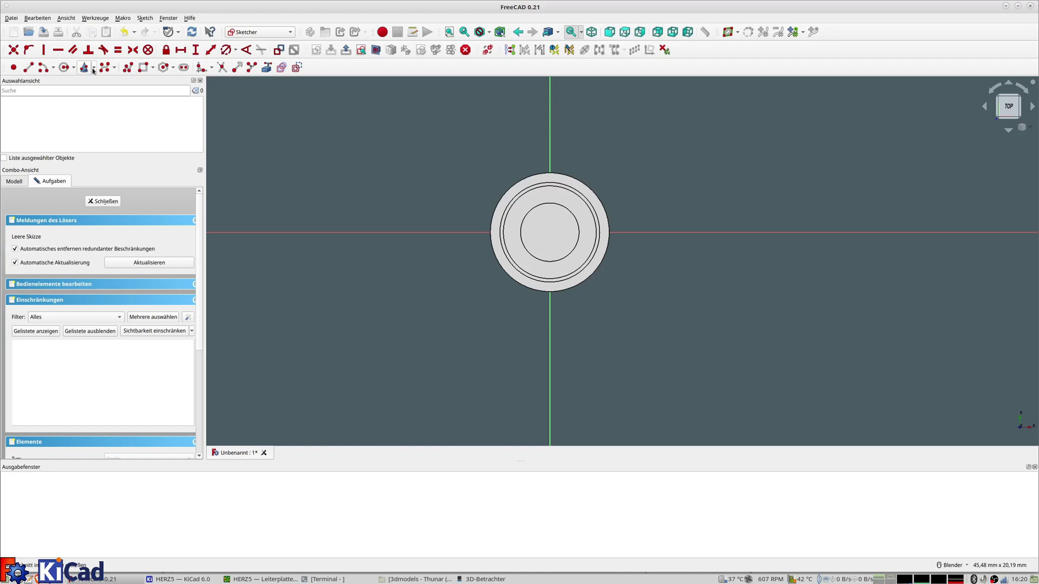
Draw a narrow rectangle across the circle.
left_click(143, 67)
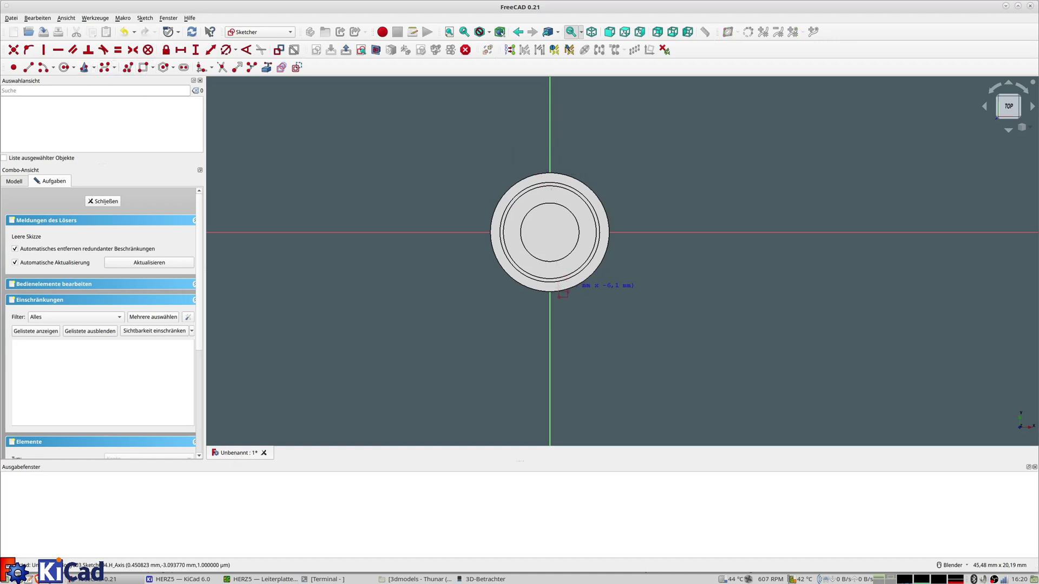
left_click(558, 291)
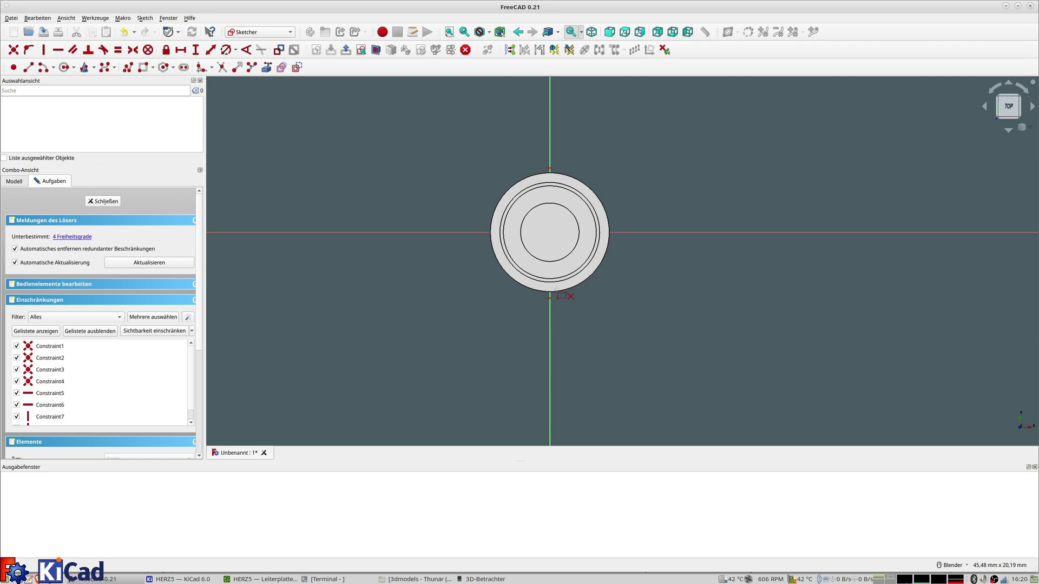
left_click(376, 50)
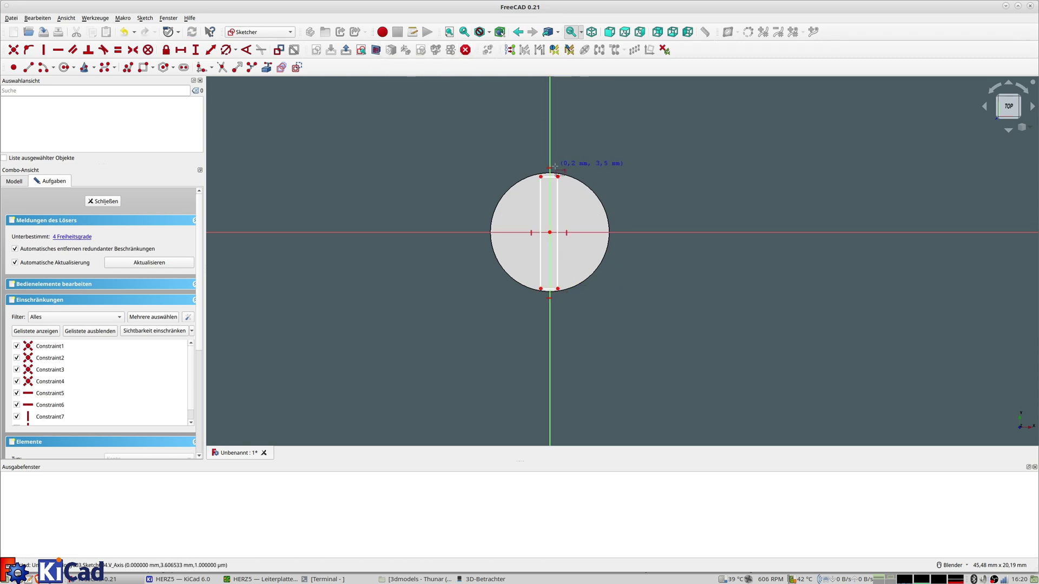
scroll(609, 201, "up", 3)
key("Escape")
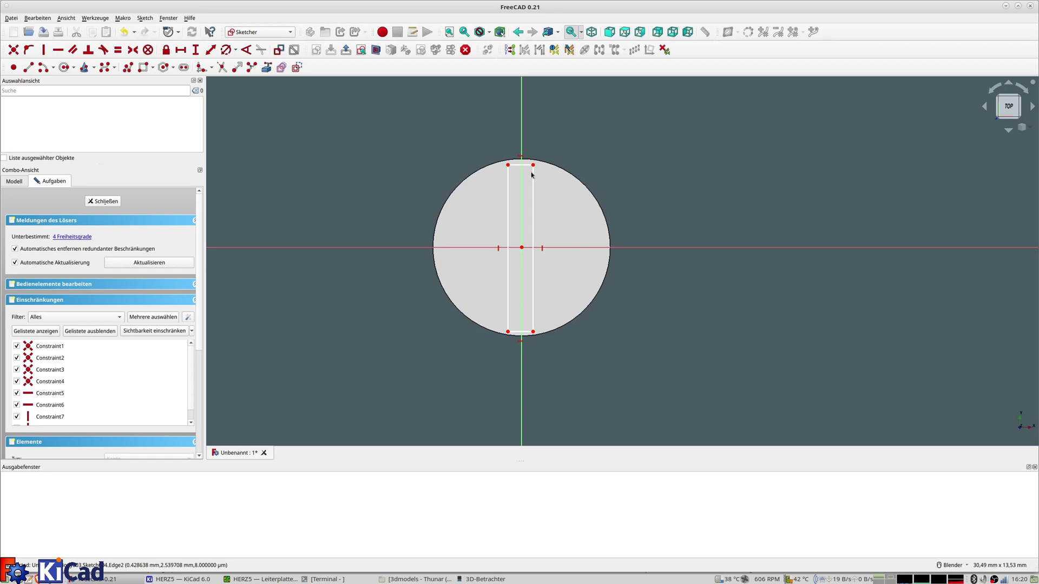
Make the rectangle symmetric about the origin using opposite corners.
left_click(508, 165)
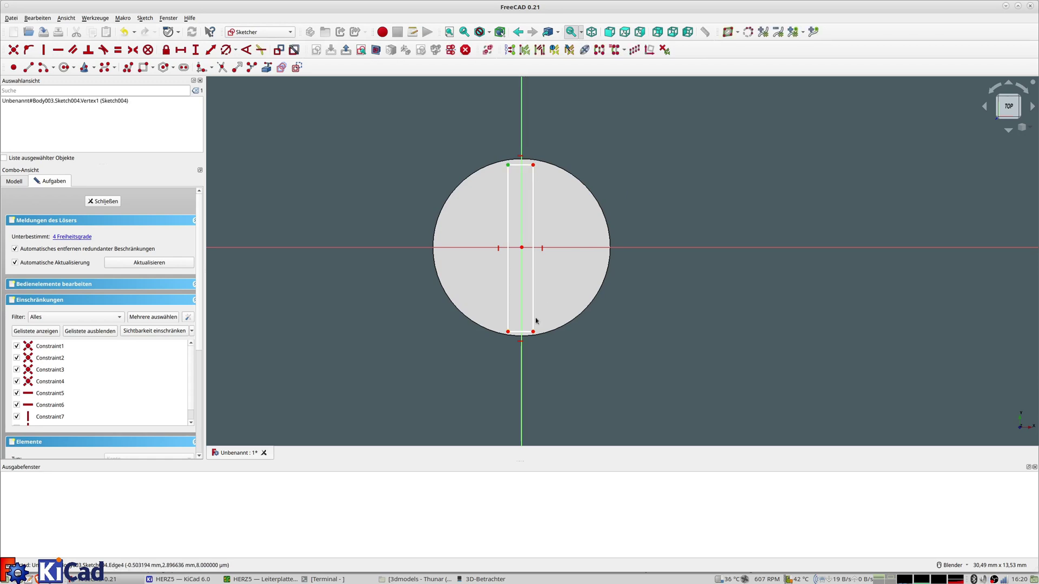
left_click(533, 331)
left_click(522, 248)
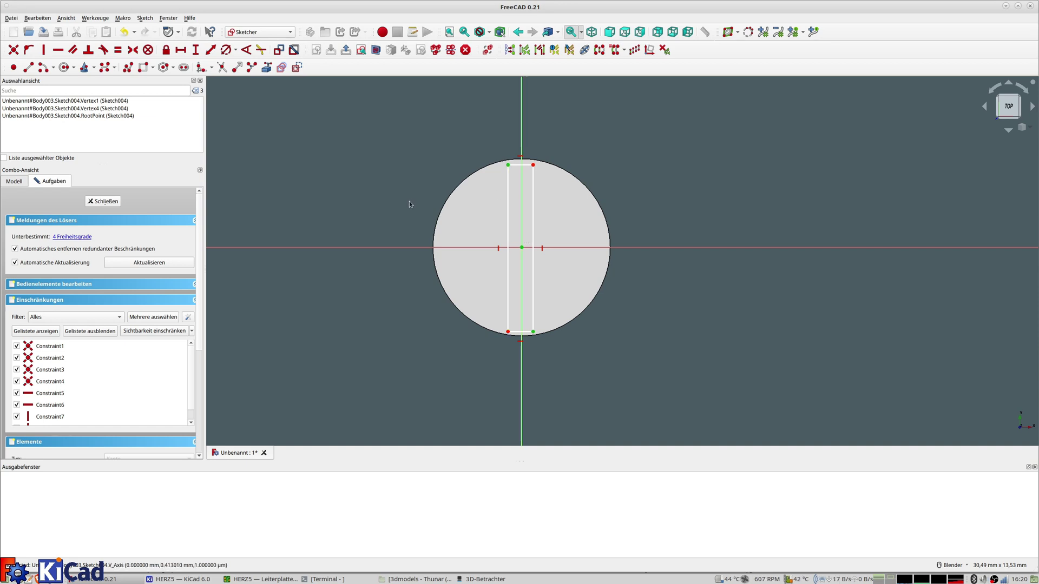
left_click(133, 51)
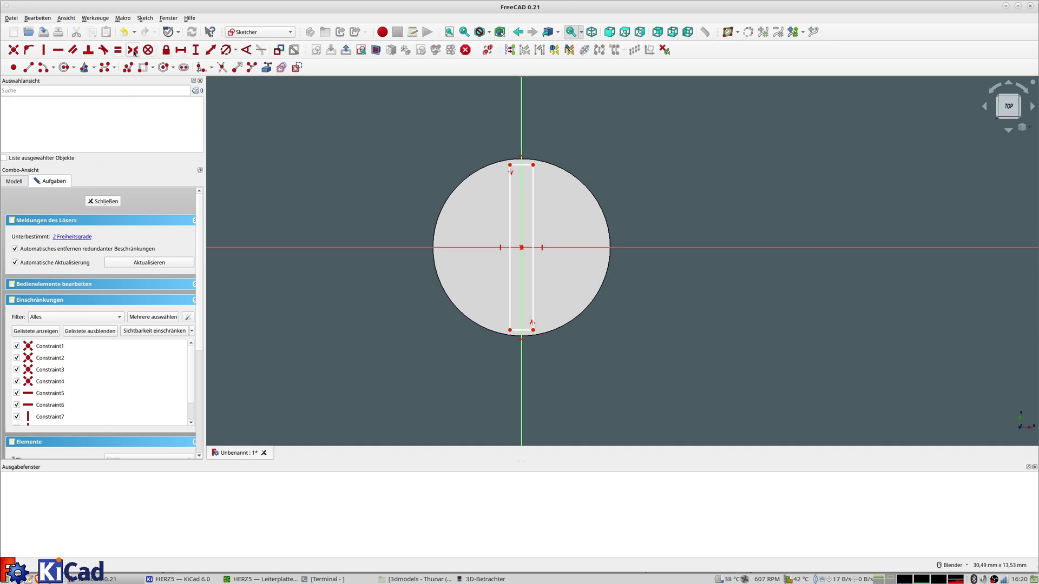
Constrain the rectangle's top edge to 0,6 mm.
left_click(527, 167)
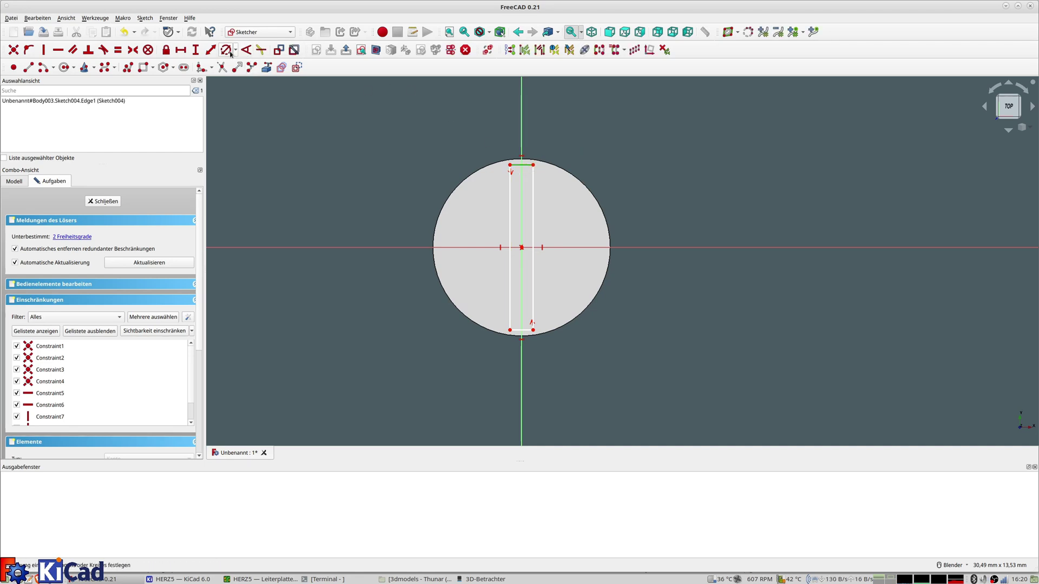
left_click(211, 52)
type("0,6mm")
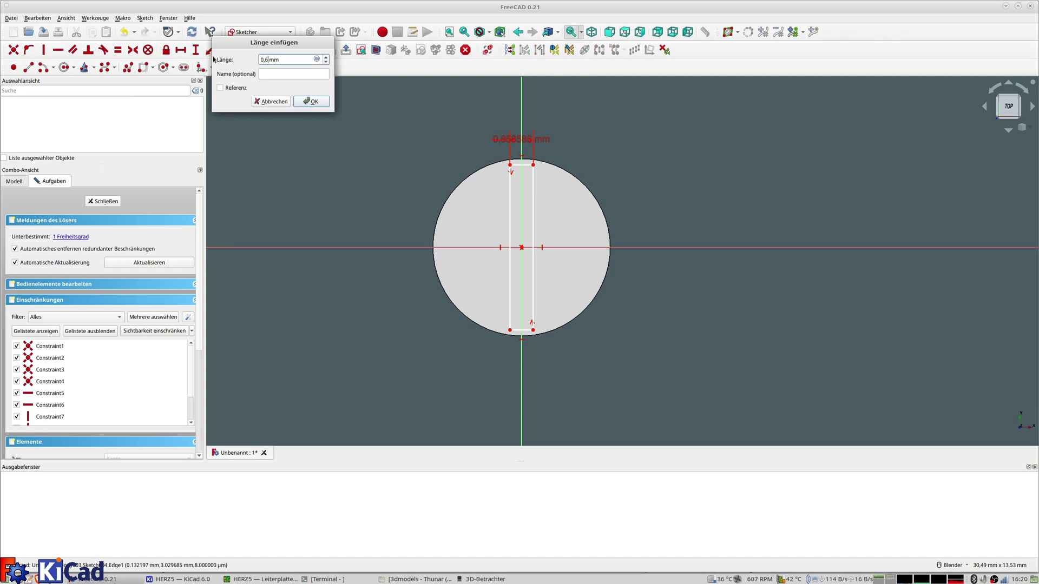
key("Return")
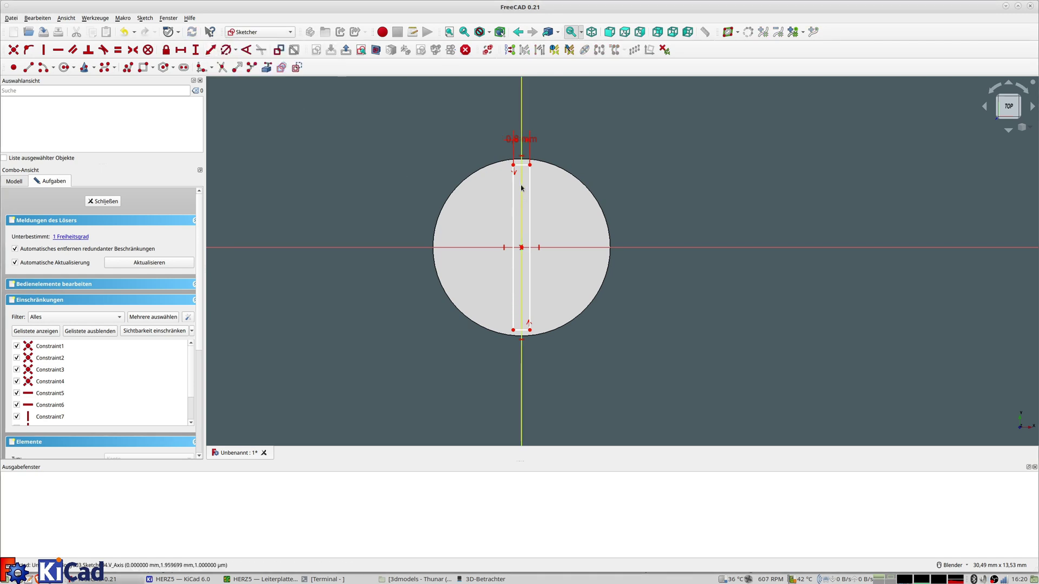
Constrain the left edge length with the formula 2*2.54 (5,08 mm).
left_click(514, 188)
left_click(212, 52)
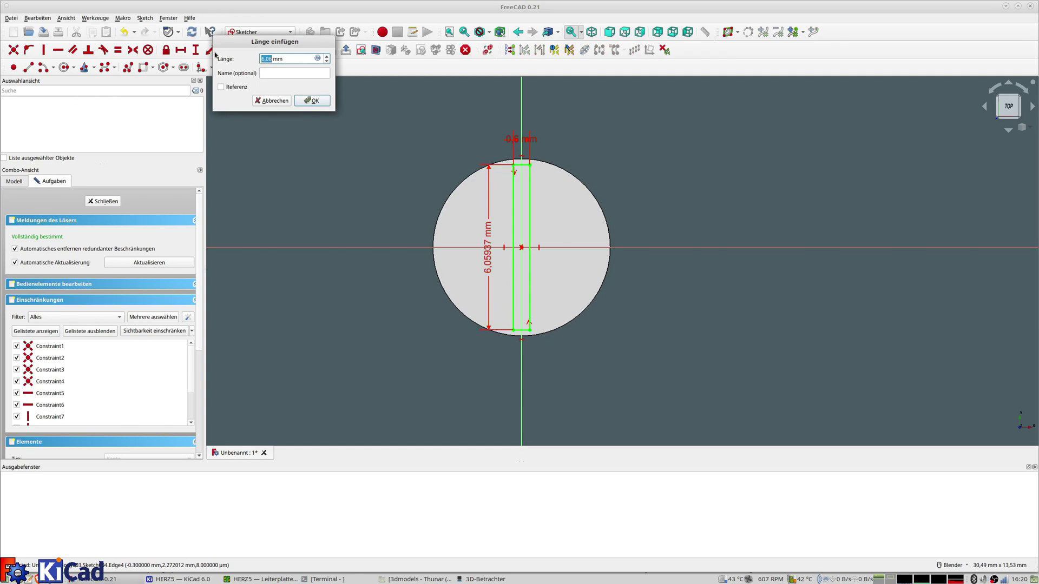
left_click(319, 58)
type("2-5.54")
key("Return")
left_click(318, 58)
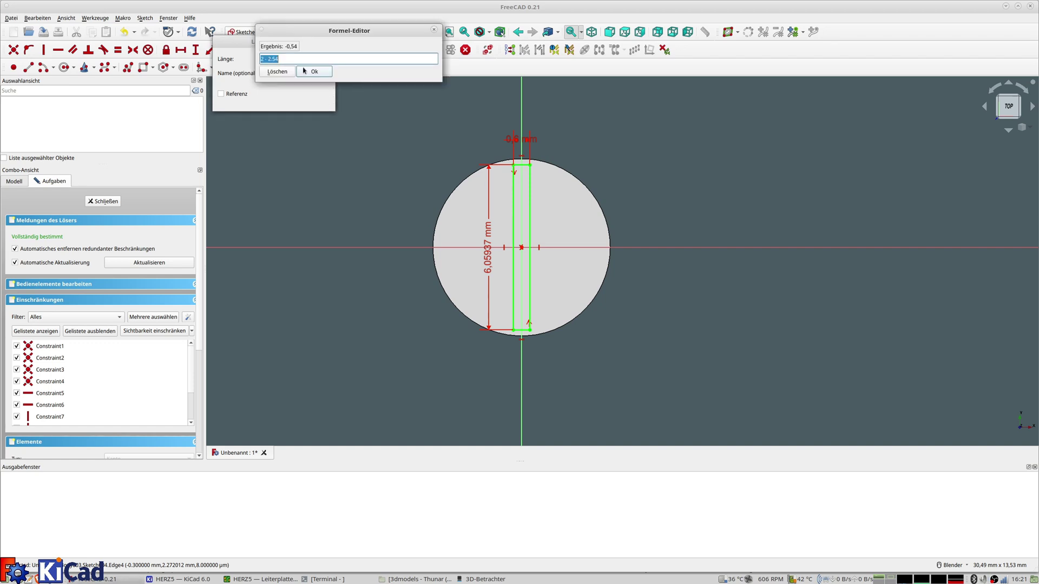
type("2*")
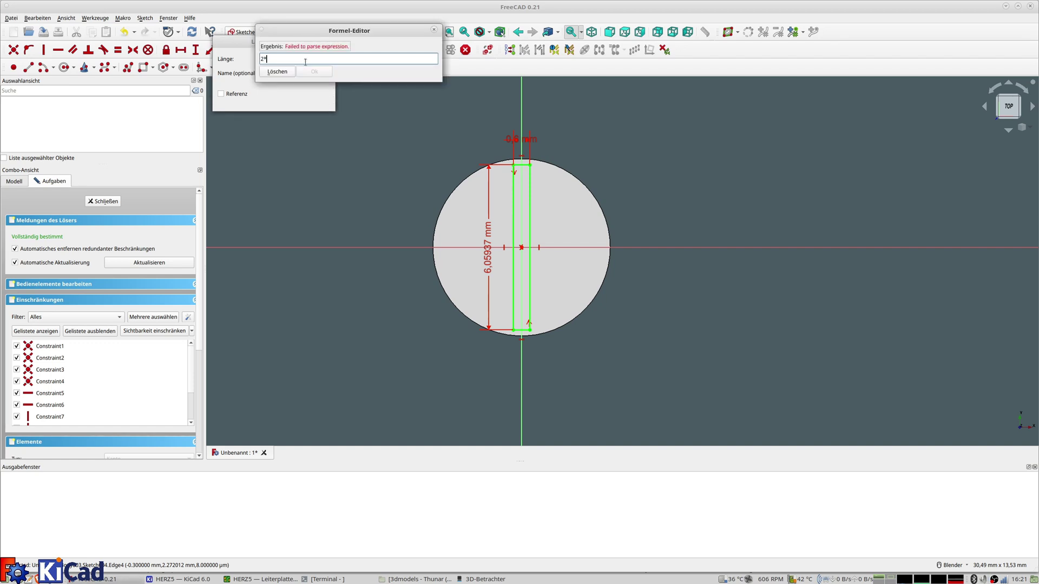
type("2.54")
key("Return")
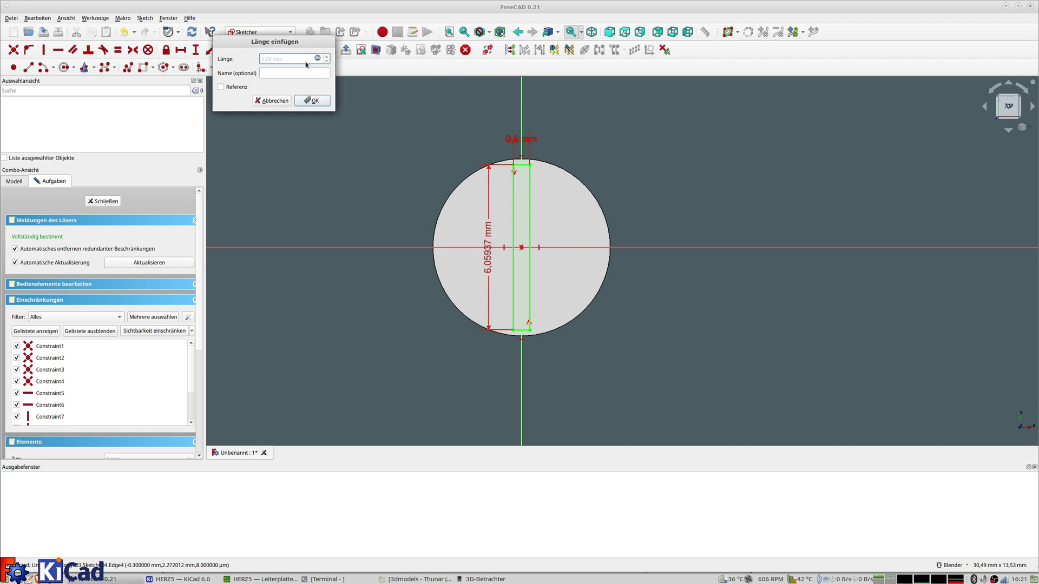
key("Return")
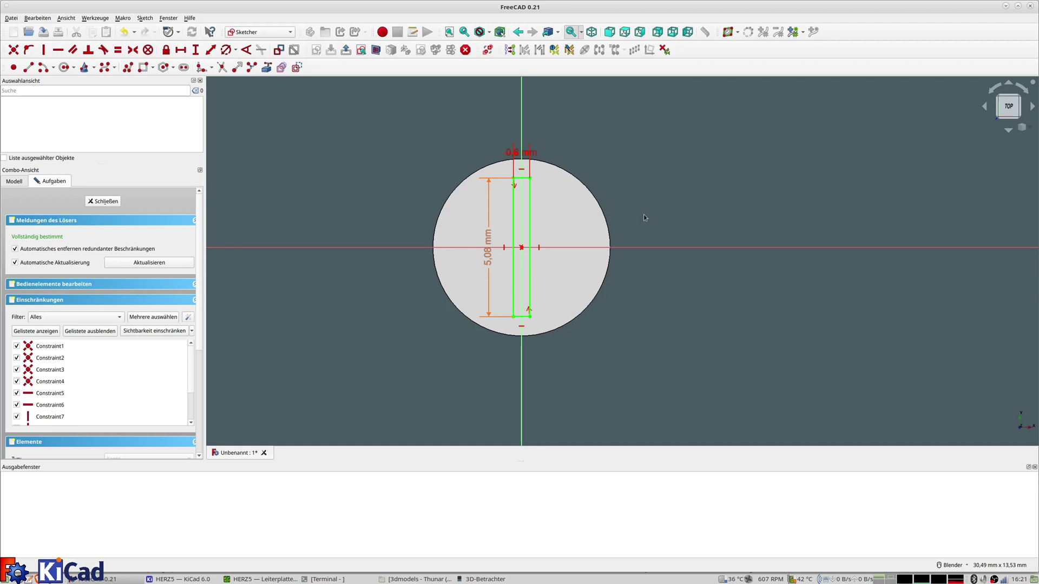
Close the sketch and pad it into a solid pin (Pad003).
left_click(111, 202)
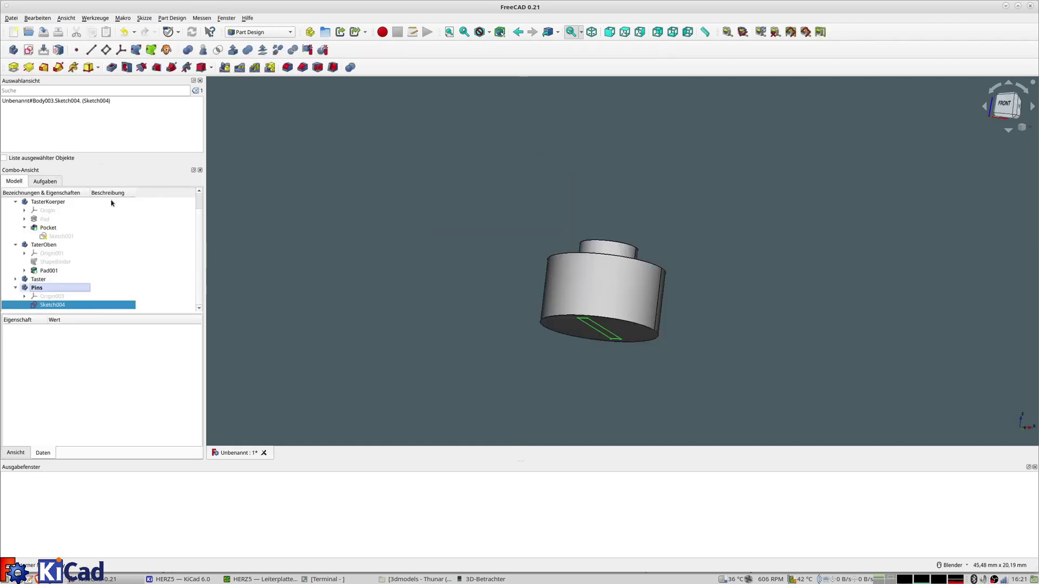
mouse_move(534, 271)
middle_mouse_down()
mouse_move(604, 346)
mouse_move(613, 234)
middle_mouse_up()
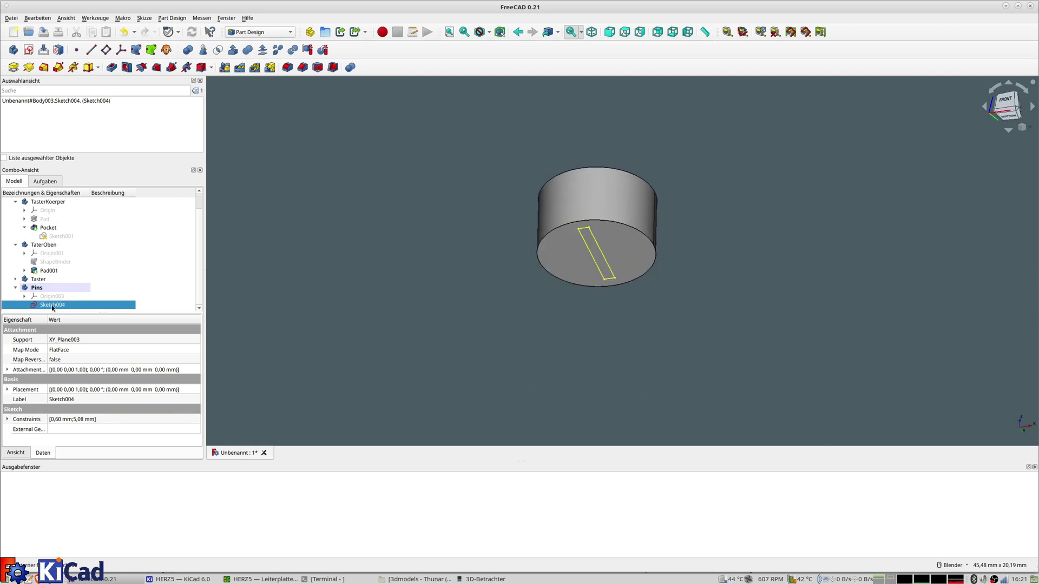
left_click(13, 67)
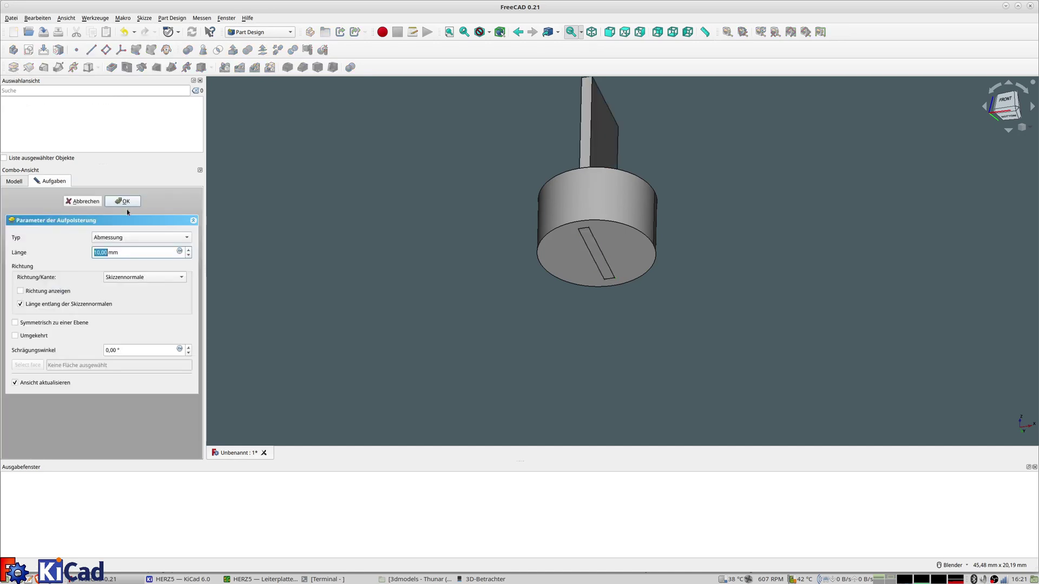
type("0")
key("Return")
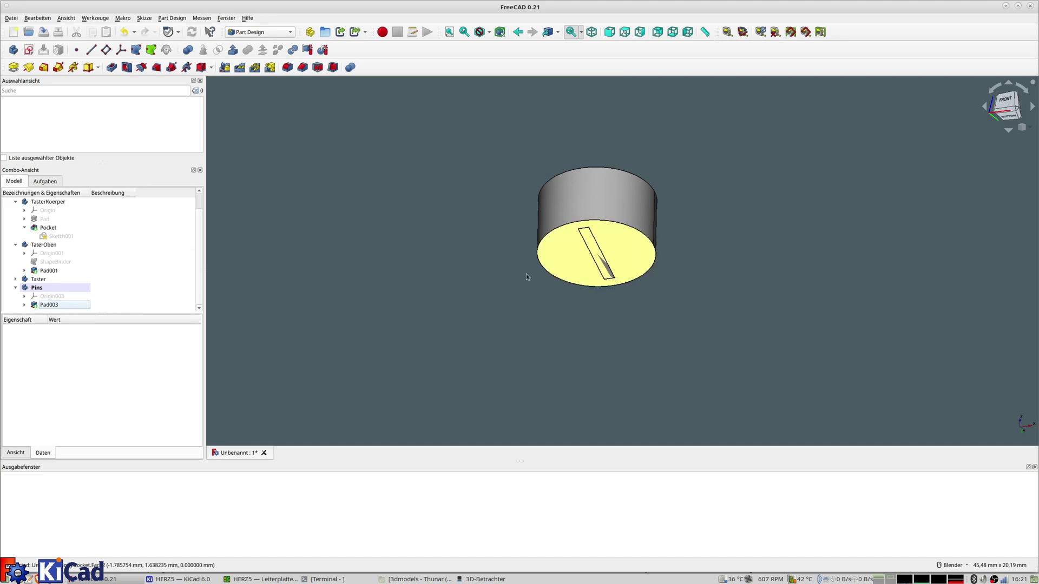
Rename the TaterOben body to 'TasterOben'.
left_click(41, 248)
key("Left")
type("s")
key("Return")
Hide the TasterKoerper and TasterOben bodies so only the pin shows.
scroll(39, 239, "up", 1)
left_click(46, 218)
key("space")
left_click(46, 295)
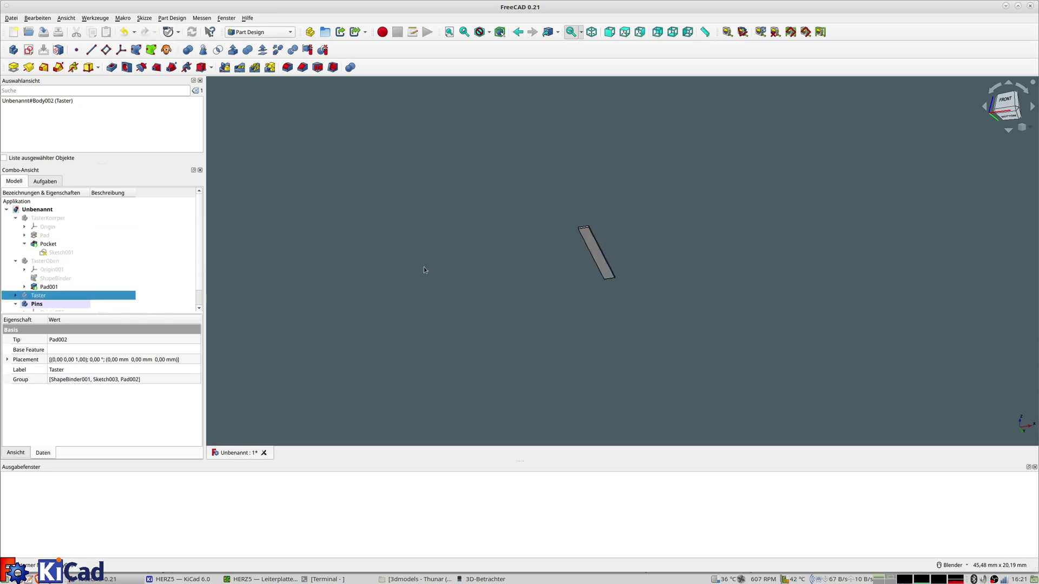
Start a sketch on the pin's end face and draw a vertical slot.
left_click(593, 246)
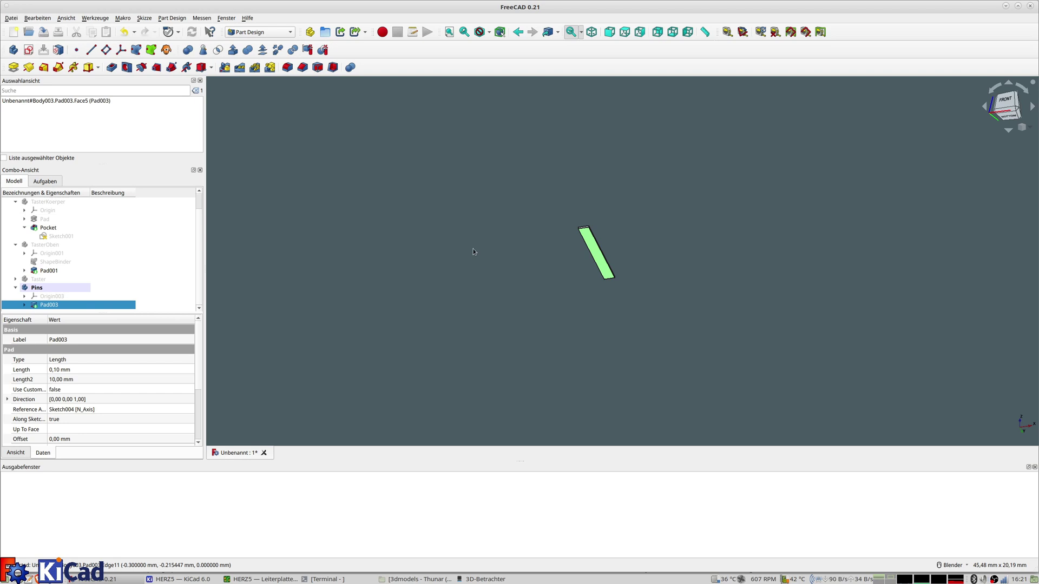
left_click(28, 50)
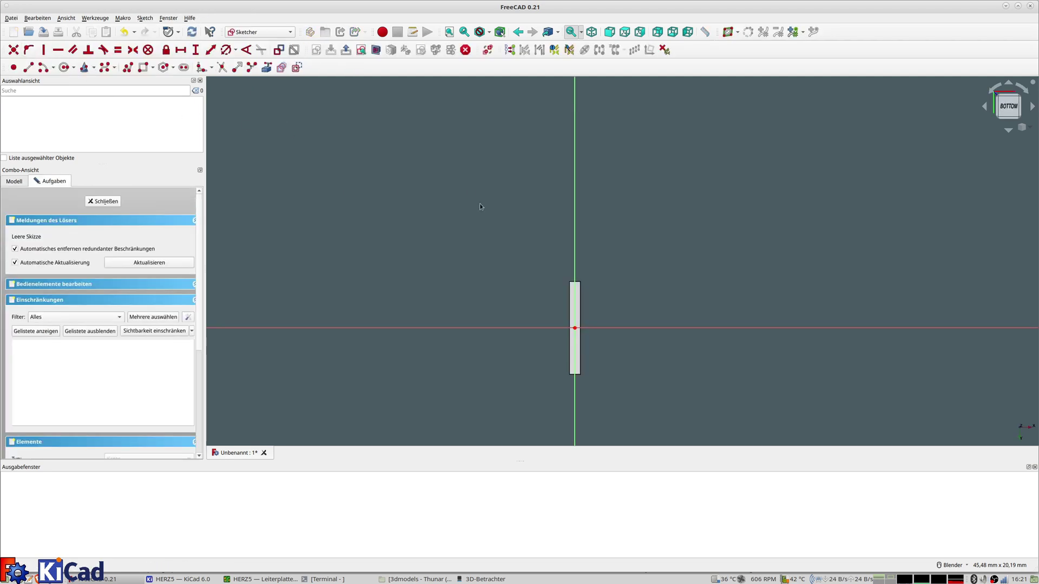
middle_click_drag(441, 205, 290, 122, "shift")
left_click(83, 67)
left_click(414, 199)
left_click(414, 279)
Make both slot end arcs equal with a 0,6 mm diameter.
left_click(423, 282)
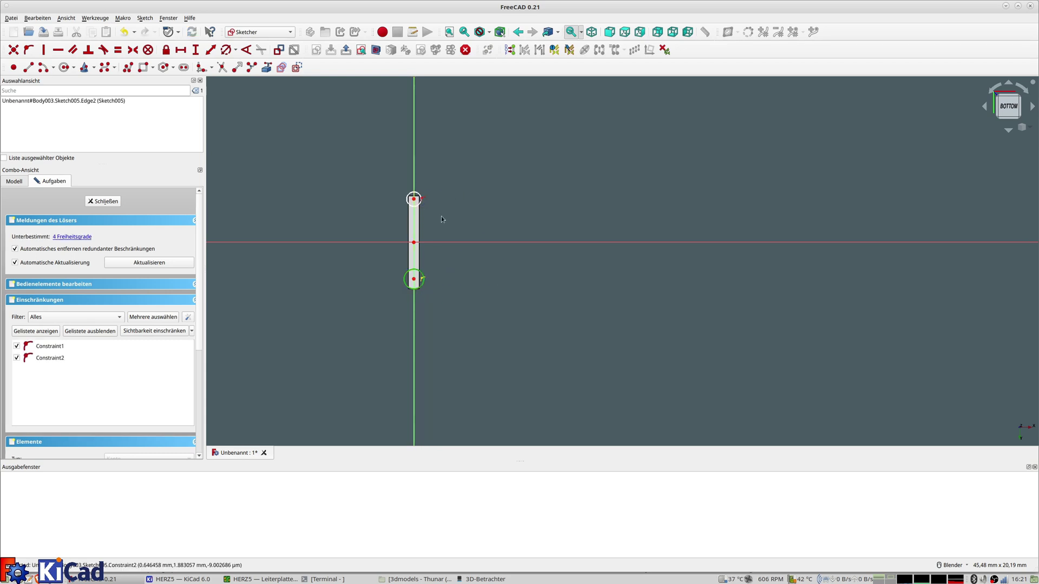
left_click(418, 193)
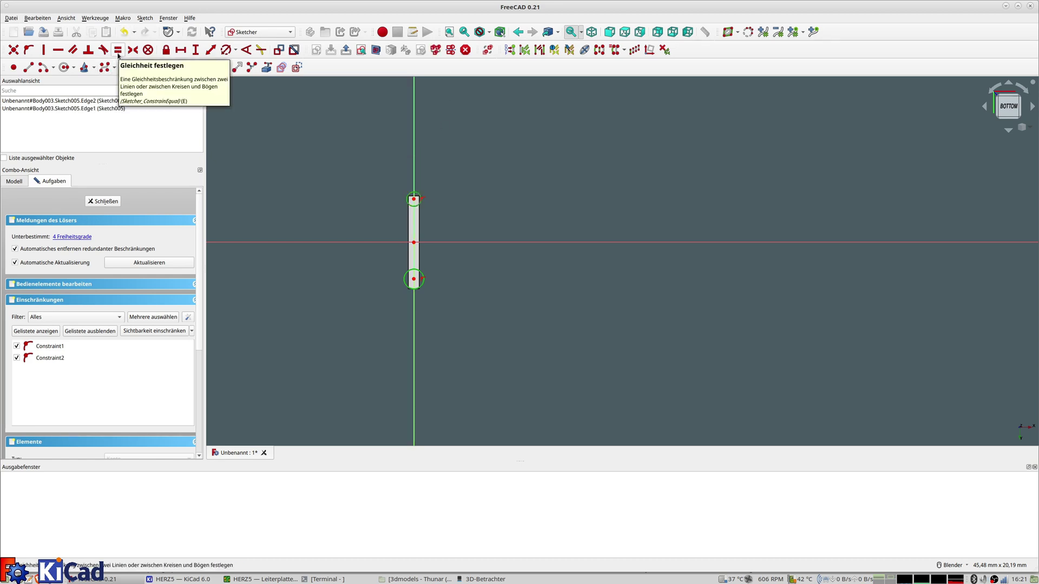
left_click(118, 51)
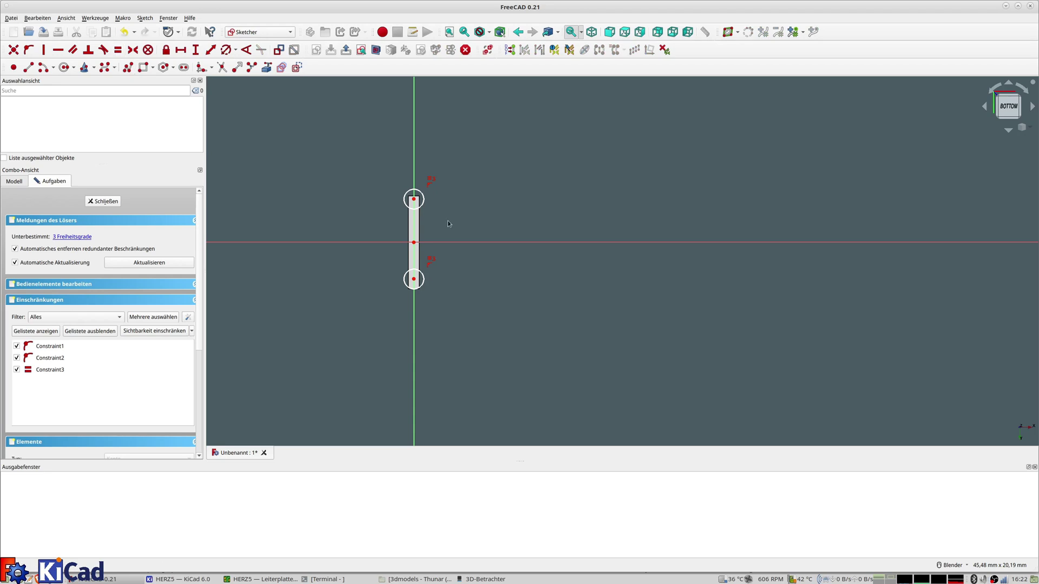
left_click(422, 203)
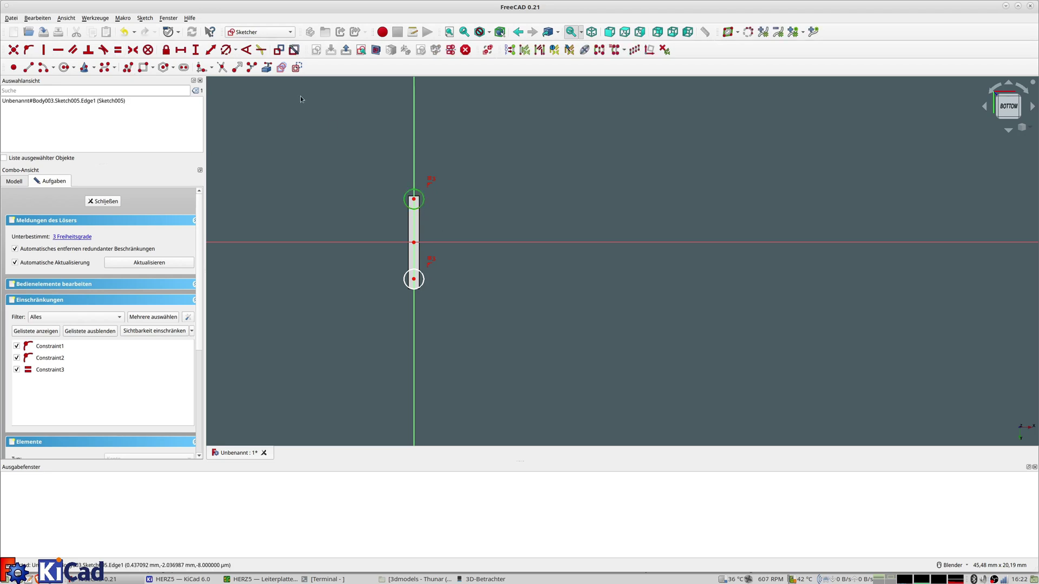
left_click(226, 51)
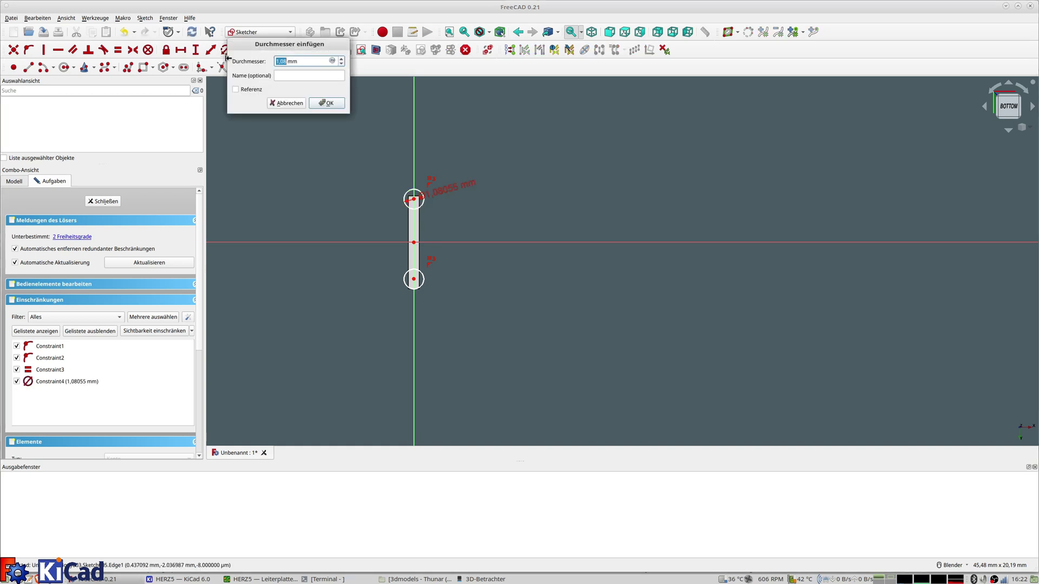
type("0,6")
key("Return")
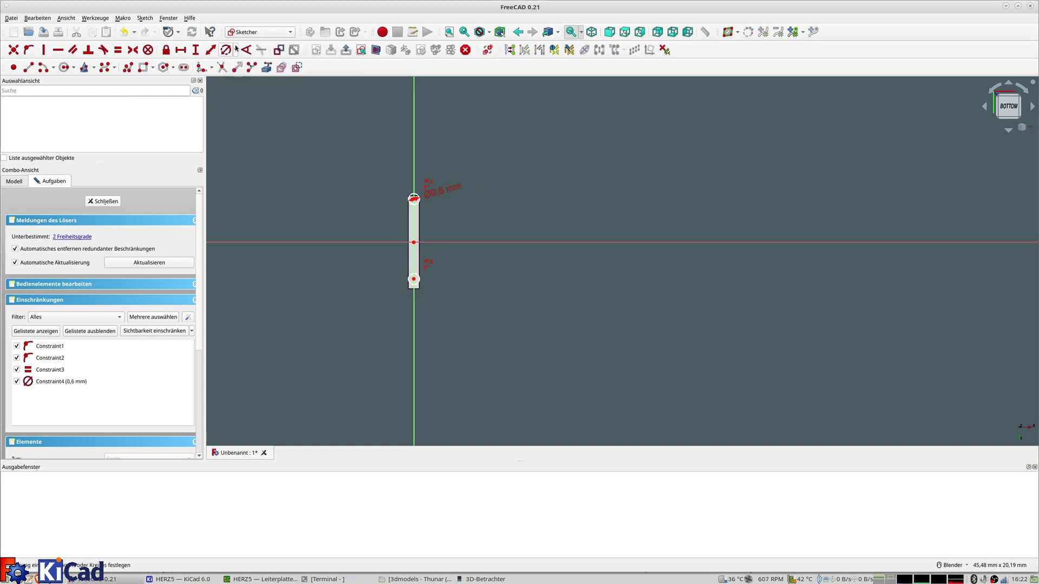
Make the two arc centres symmetric about the horizontal axis.
scroll(396, 204, "up", 1)
scroll(400, 202, "up", 1)
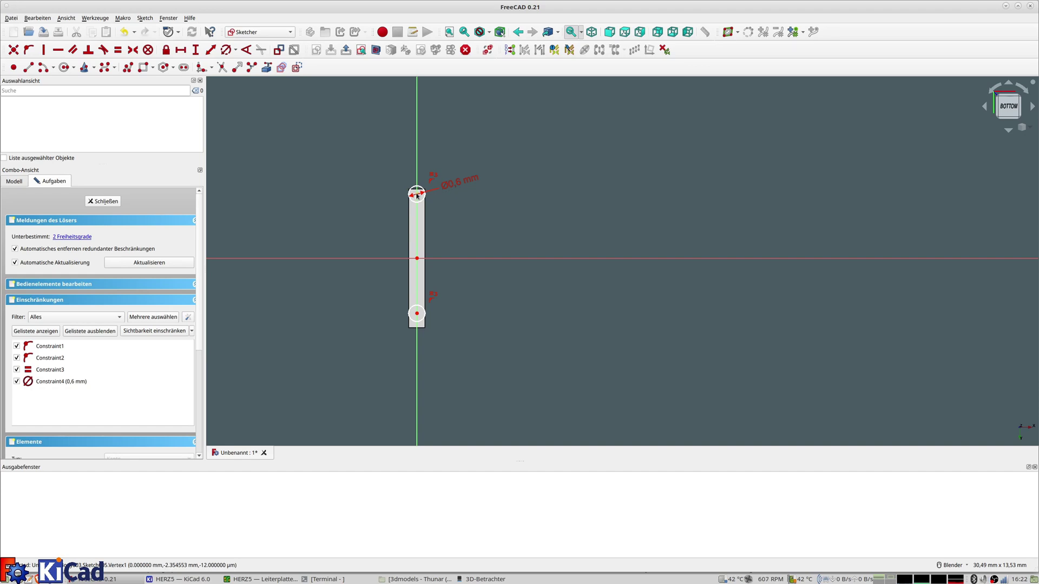
left_click(417, 194)
left_click(417, 314)
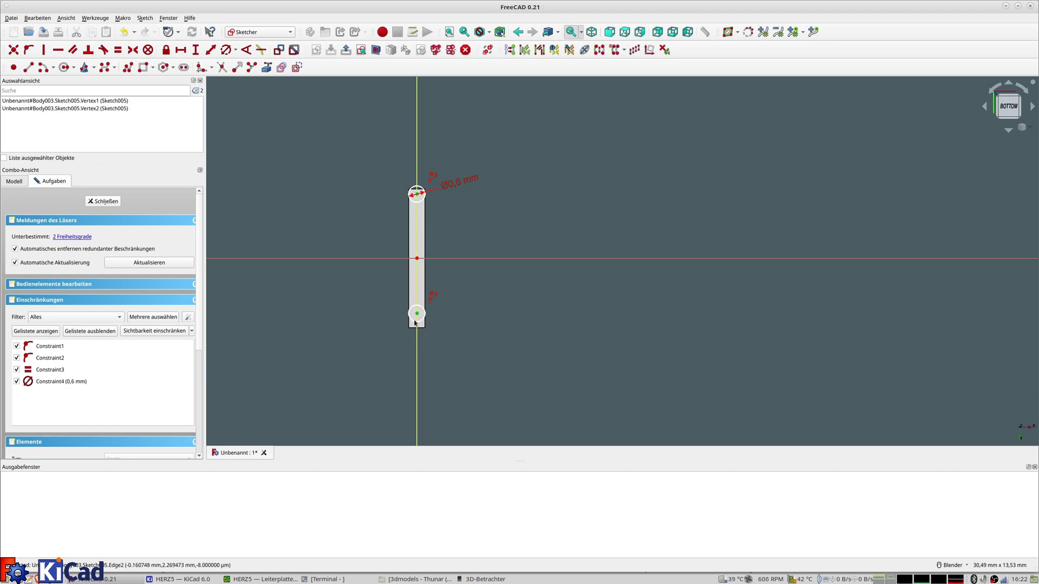
left_click(377, 258)
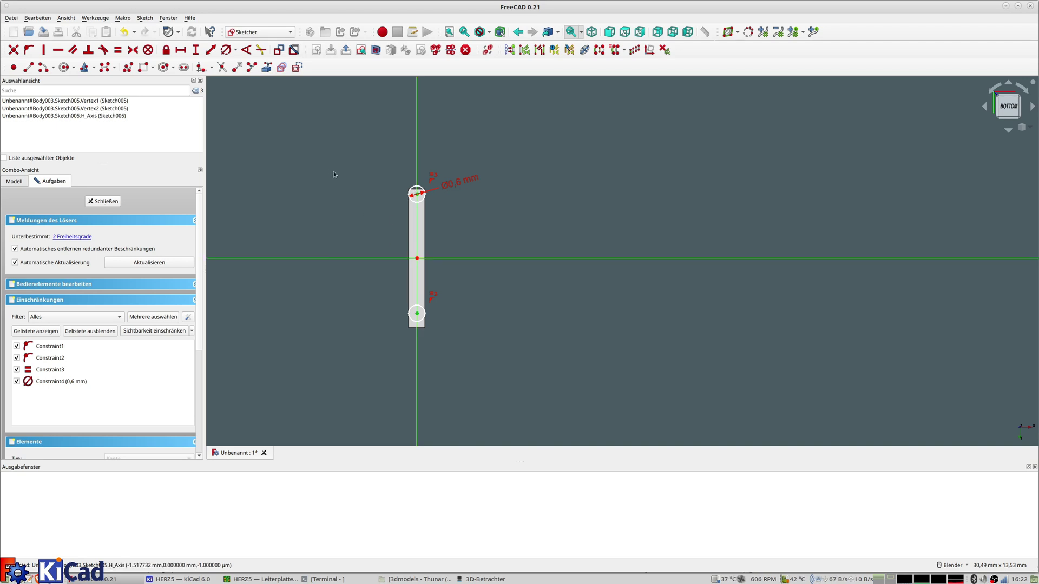
key("s")
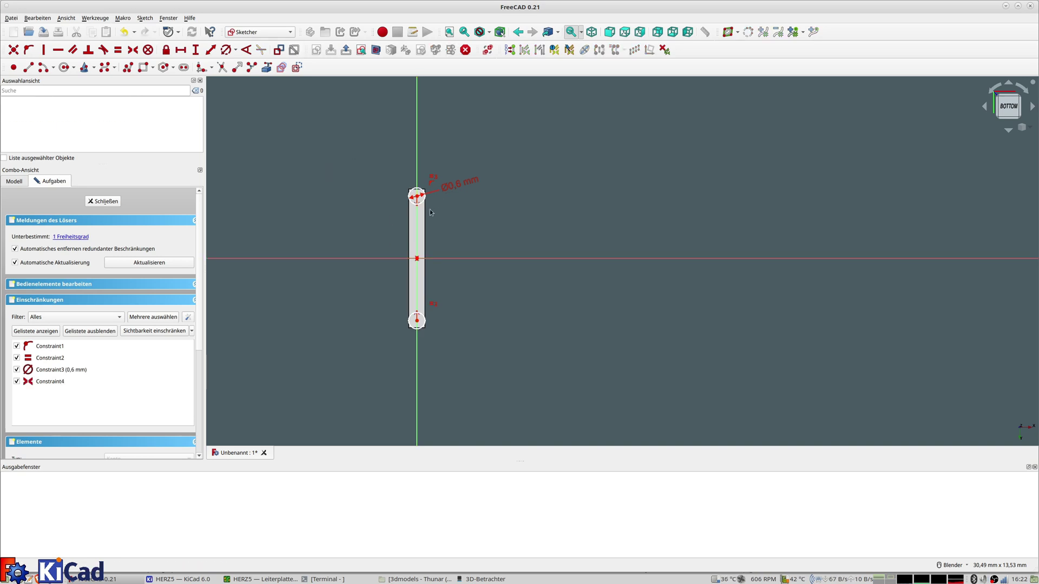
Set the centre distance to the formula 2*2,54 (5,08 mm) and close the sketch.
left_click(416, 321)
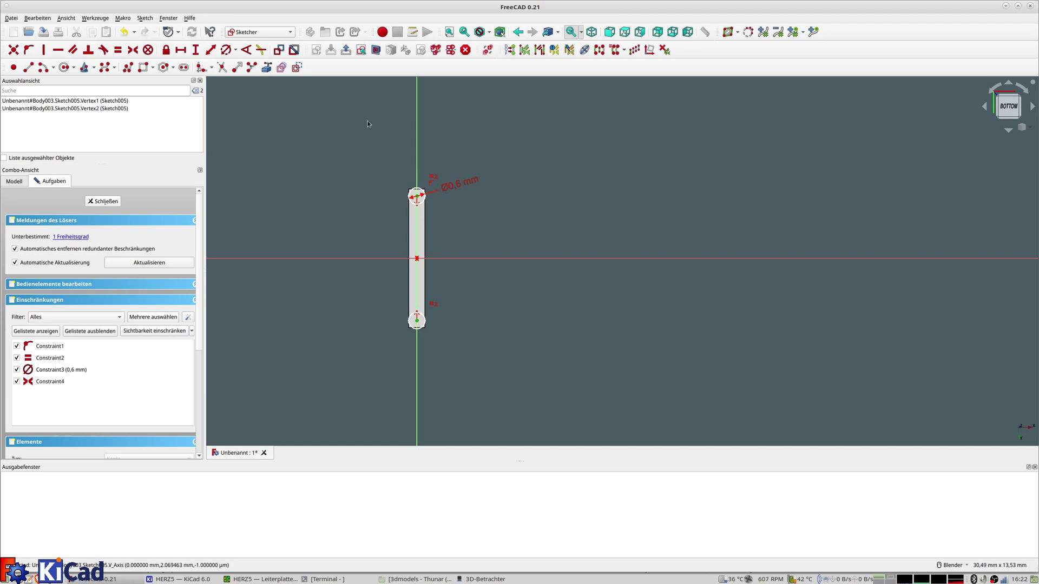
left_click(196, 51)
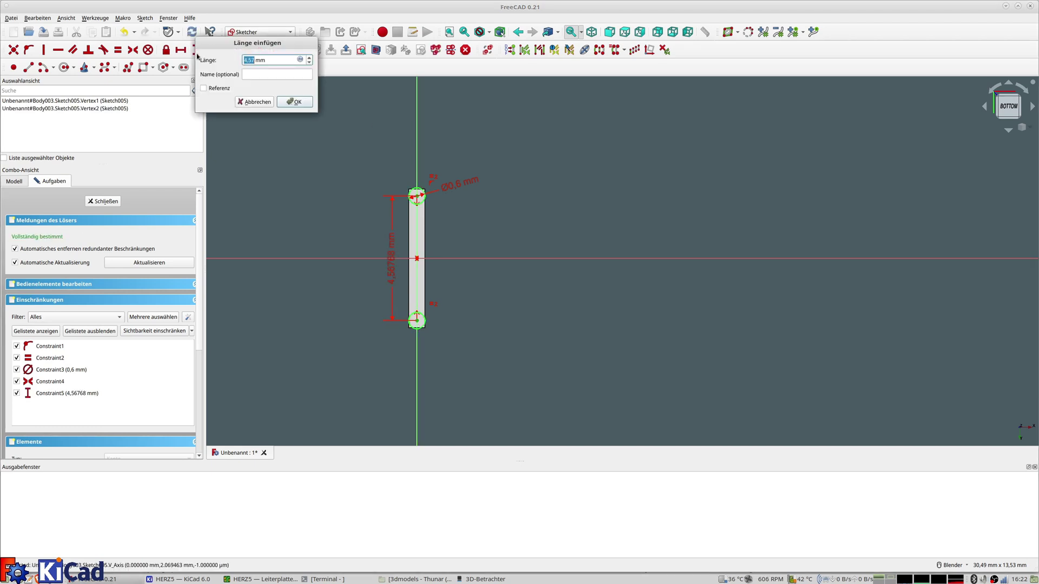
left_click(301, 60)
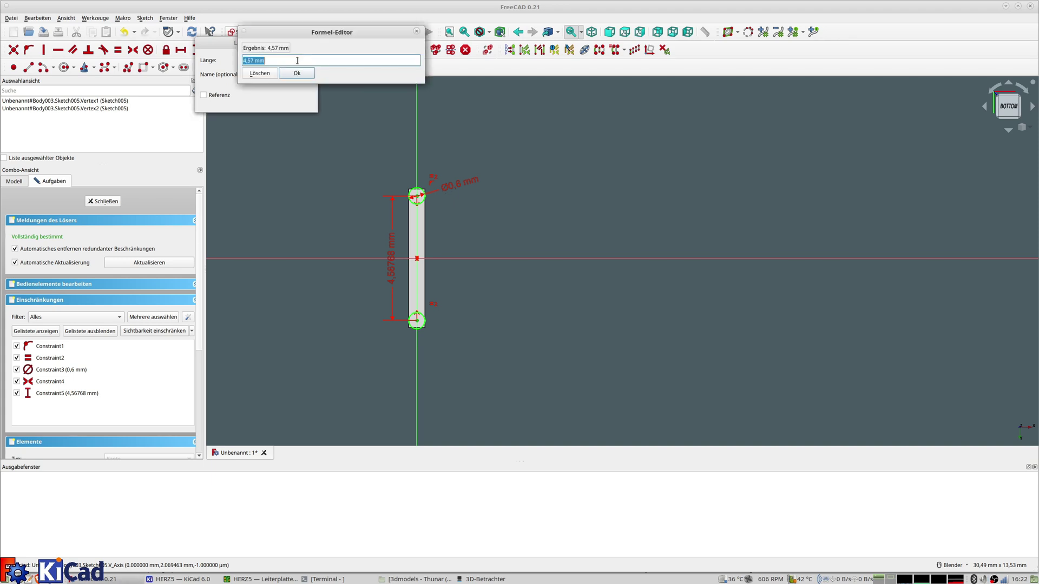
type("2*5,4")
key("Return")
key("Return")
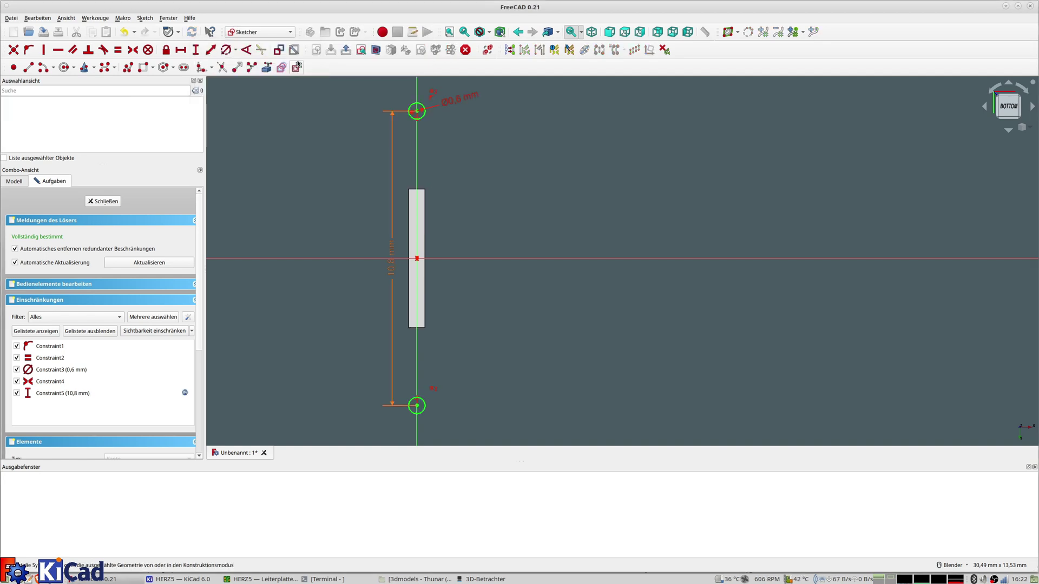
double_click(392, 277)
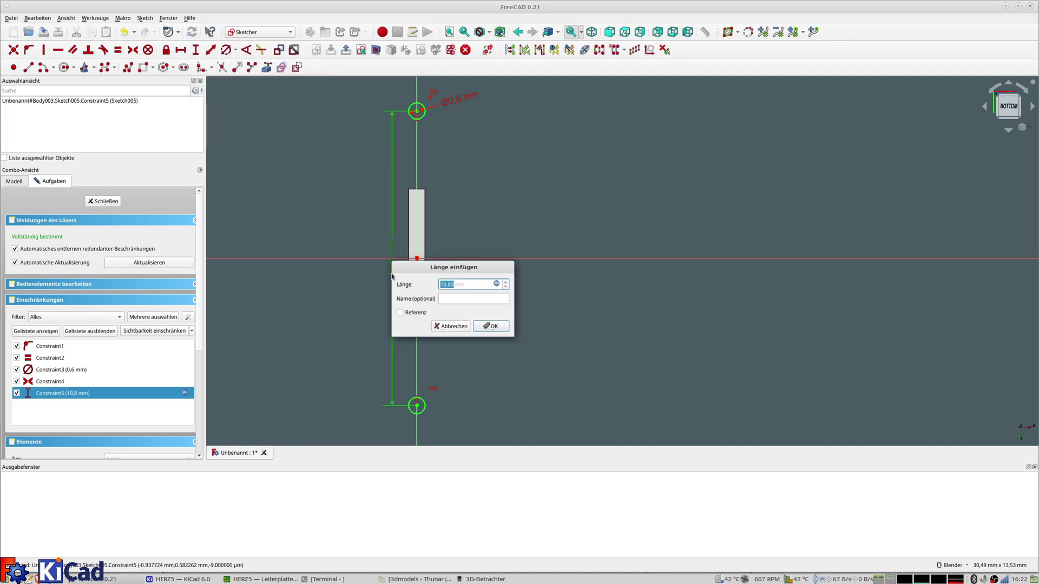
left_click(496, 283)
type("2*2,54")
key("Return")
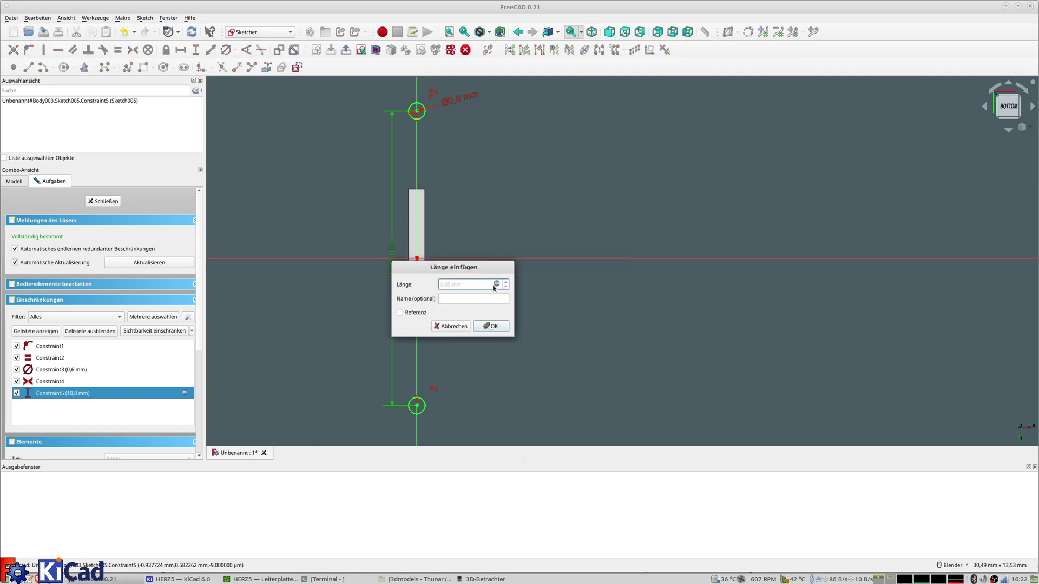
left_click(491, 326)
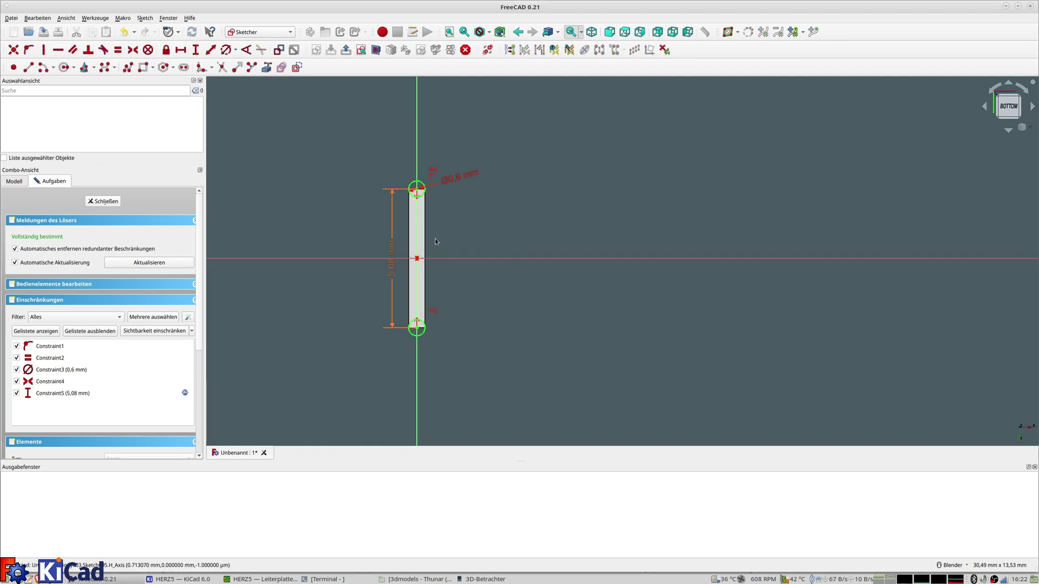
left_click(104, 202)
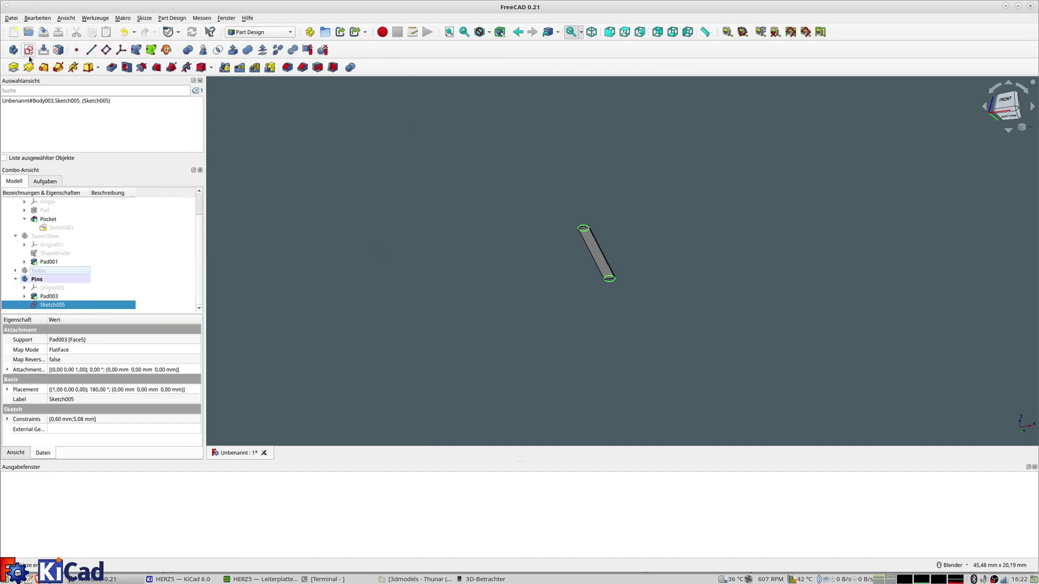
Pad Sketch005 3 mm into pin legs and select both pin bottom faces.
left_click(17, 70)
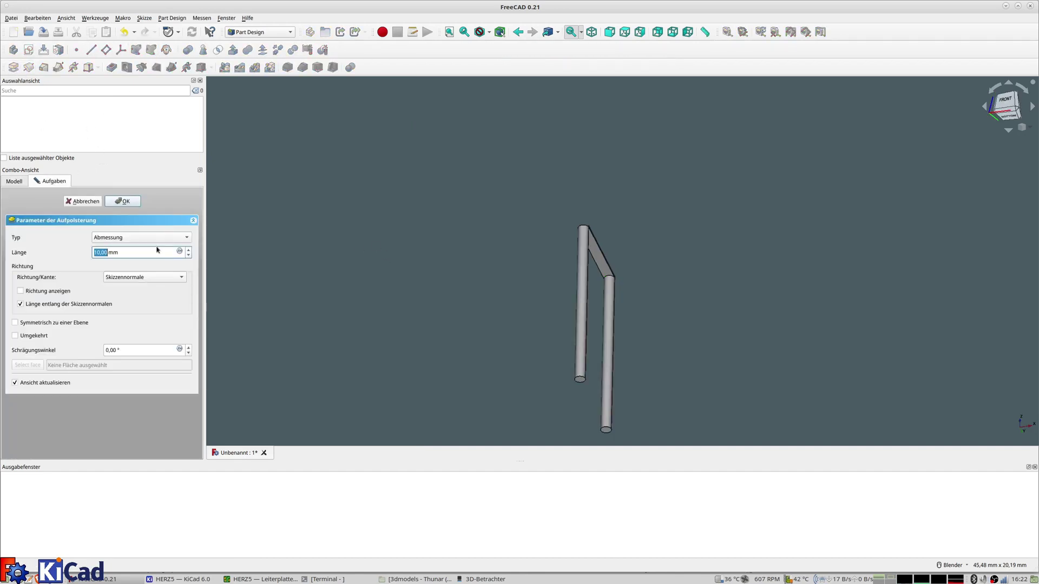
key("Return")
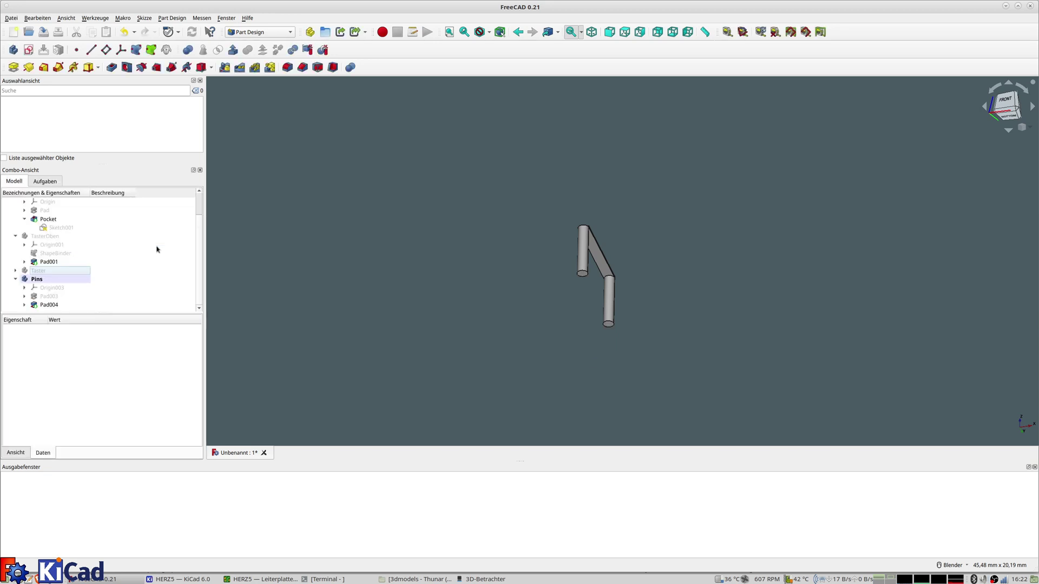
left_click(583, 275)
left_click(607, 325)
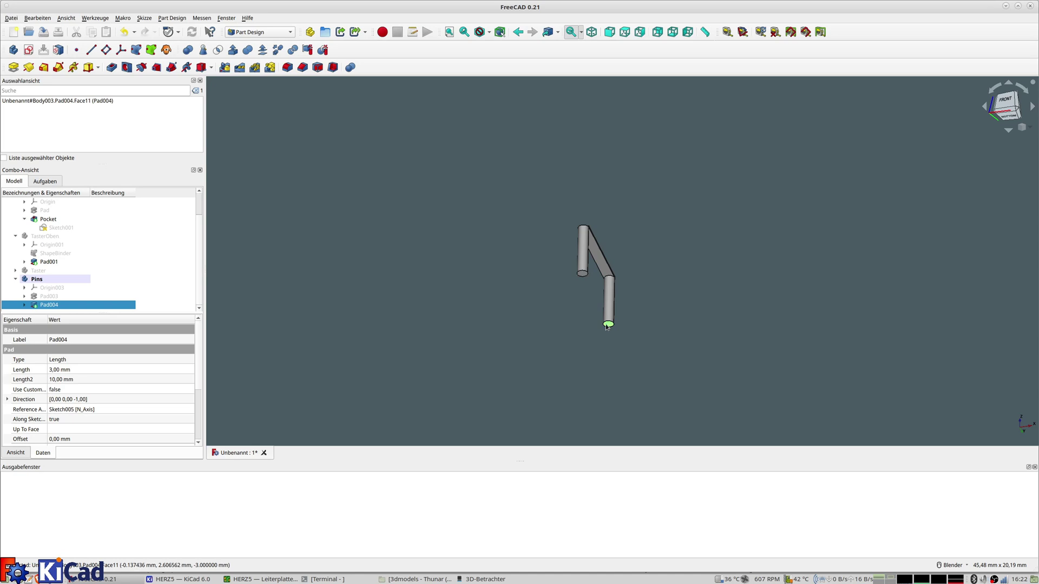
left_click(582, 274, "ctrl")
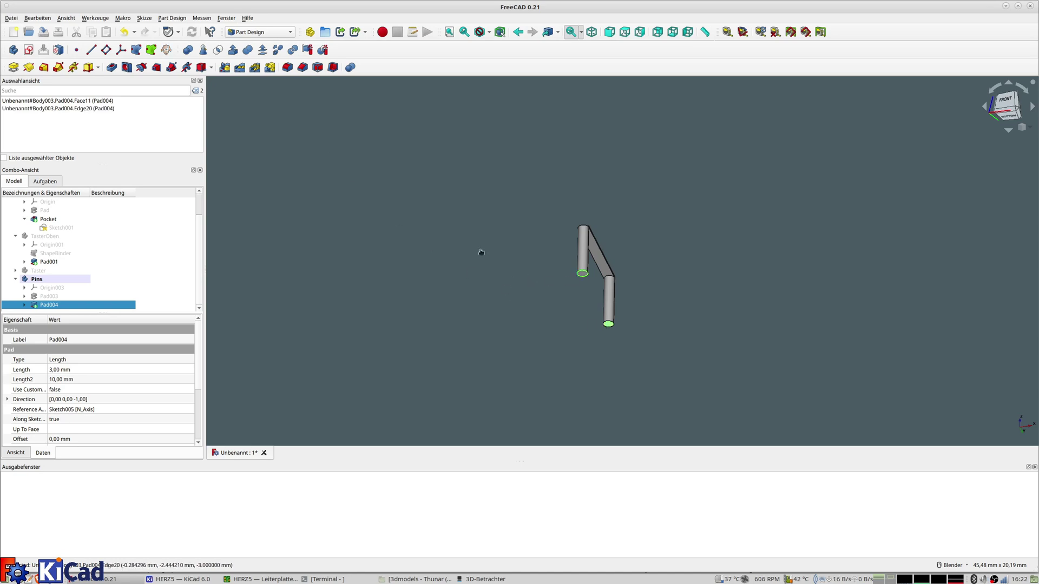
left_click(513, 230)
left_click(608, 325)
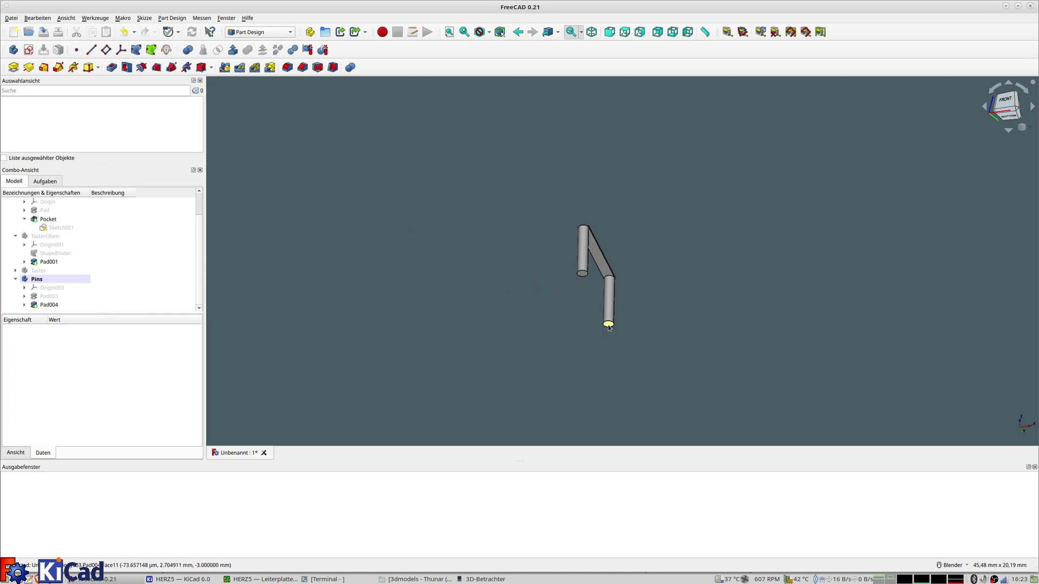
left_click(581, 275, "ctrl")
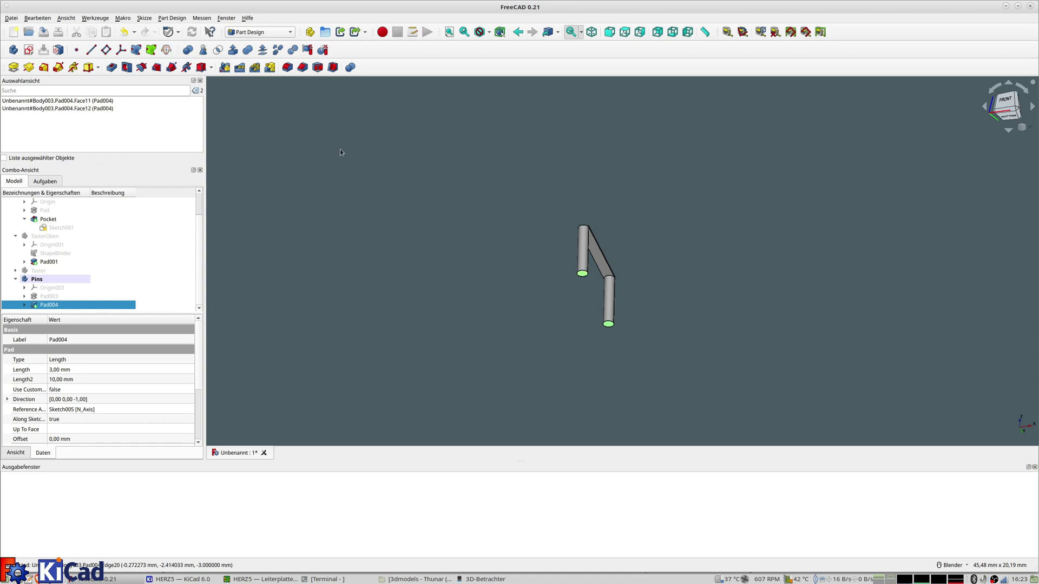
left_click(287, 67)
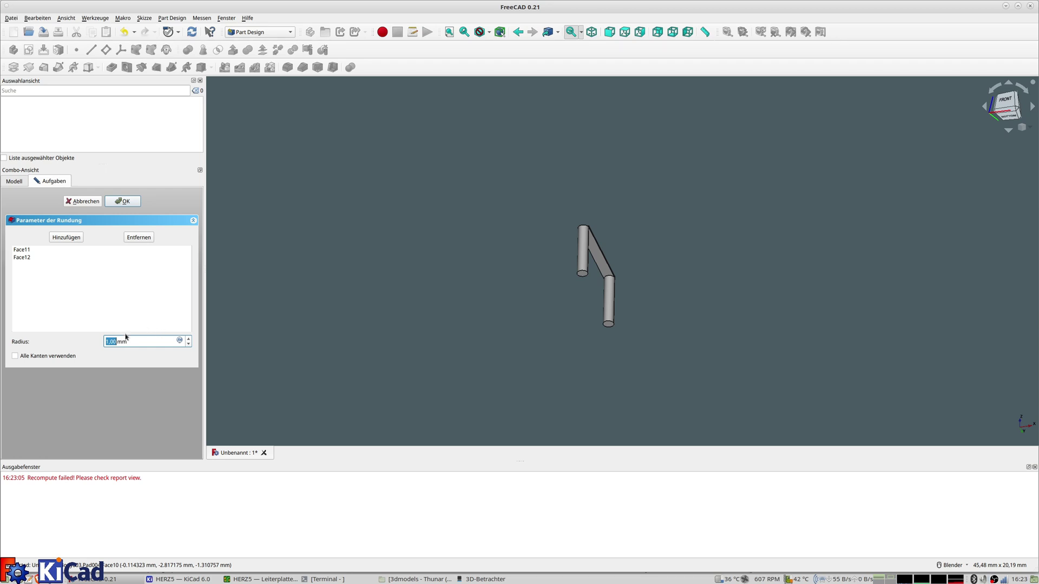
Round both pin bottom faces with a 0,3 mm radius fillet.
type("0,3")
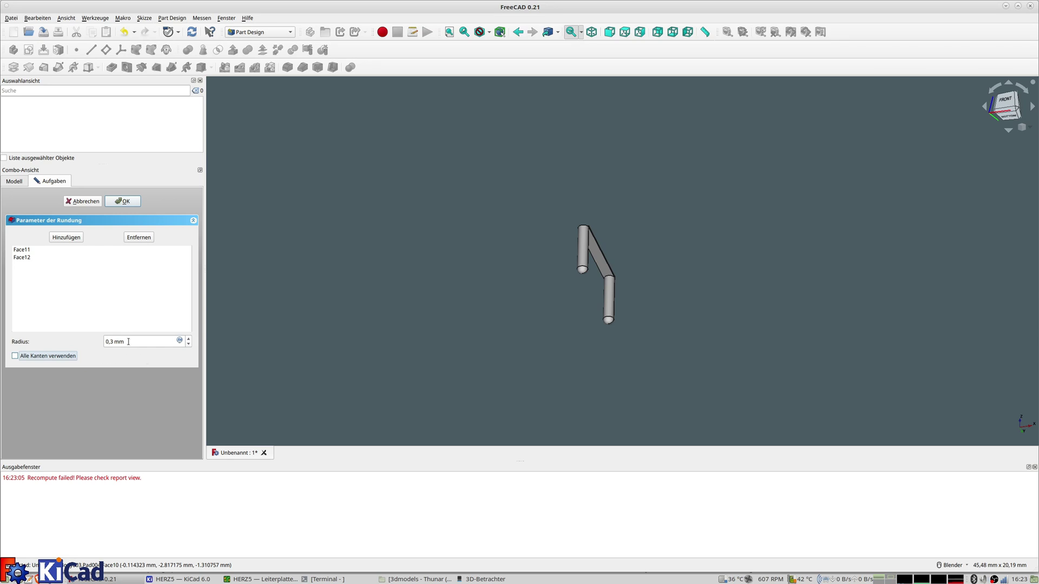
left_click(132, 342)
key("BackSpace")
key("BackSpace")
key("BackSpace")
type("0,299")
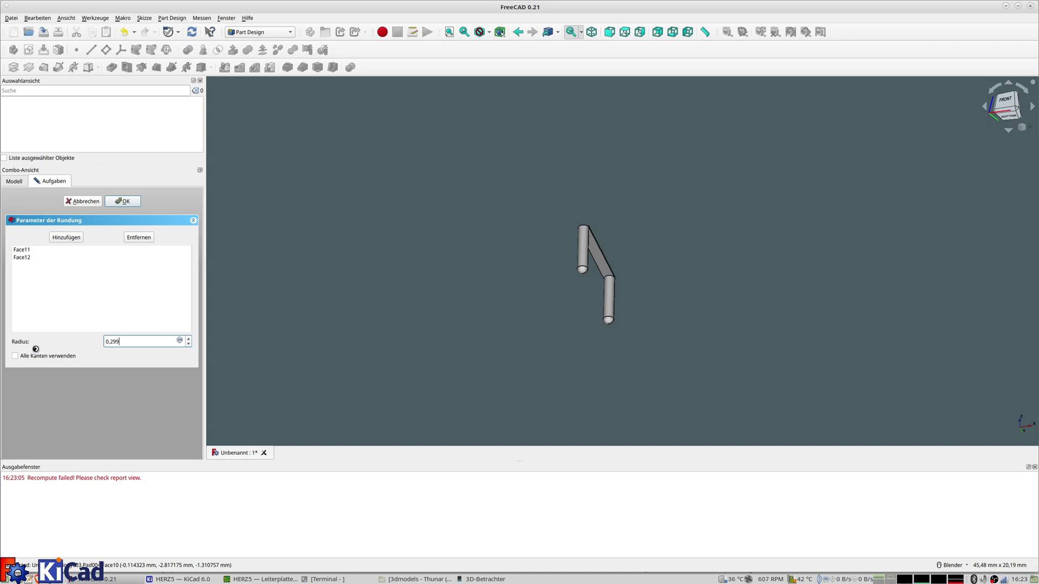
key("Return")
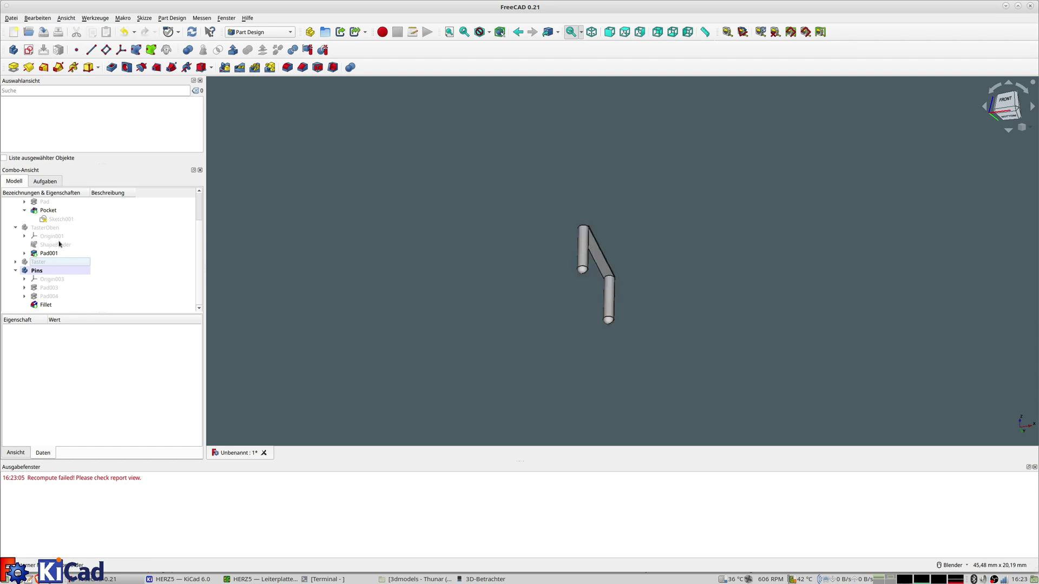
left_click(43, 228)
Unhide the Taster body and reframe the view of the complete switch.
scroll(41, 232, "up", 1)
scroll(41, 233, "up", 1)
left_click(39, 219)
mouse_move(340, 246)
middle_mouse_down()
mouse_move(444, 285)
mouse_move(592, 230)
mouse_move(730, 250)
mouse_move(784, 280)
middle_mouse_up()
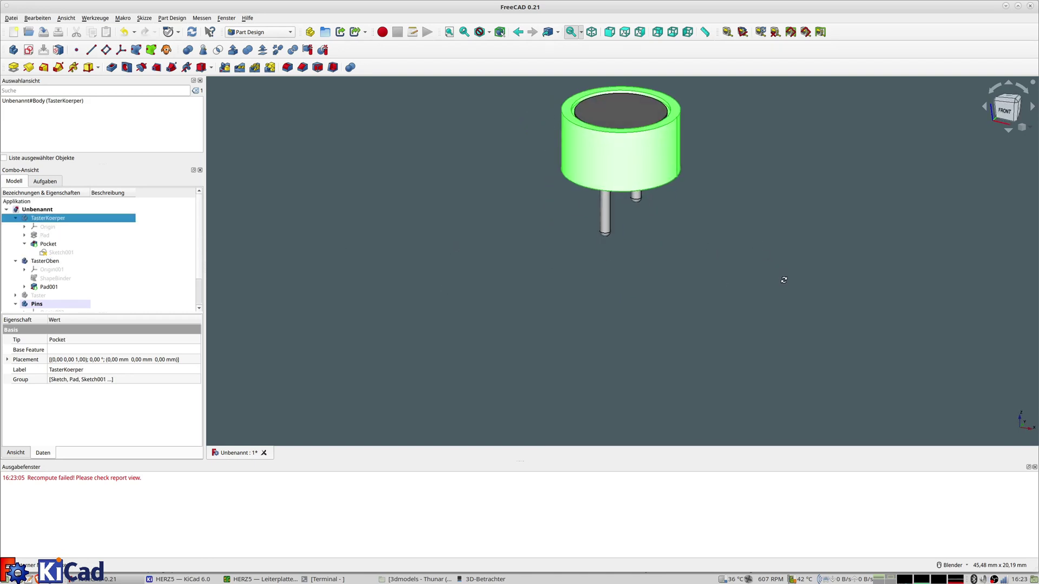
left_click(39, 296)
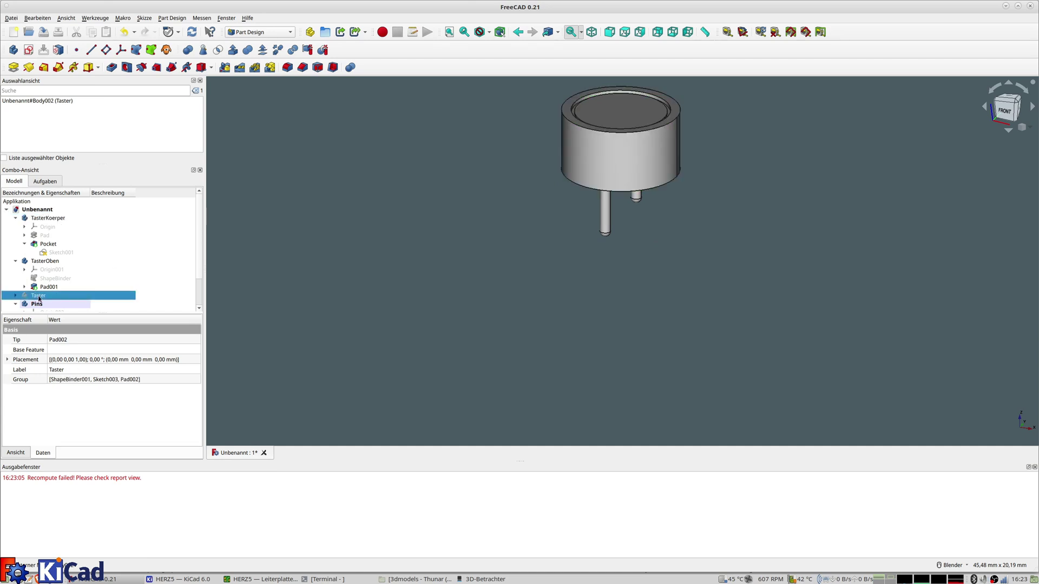
key("space")
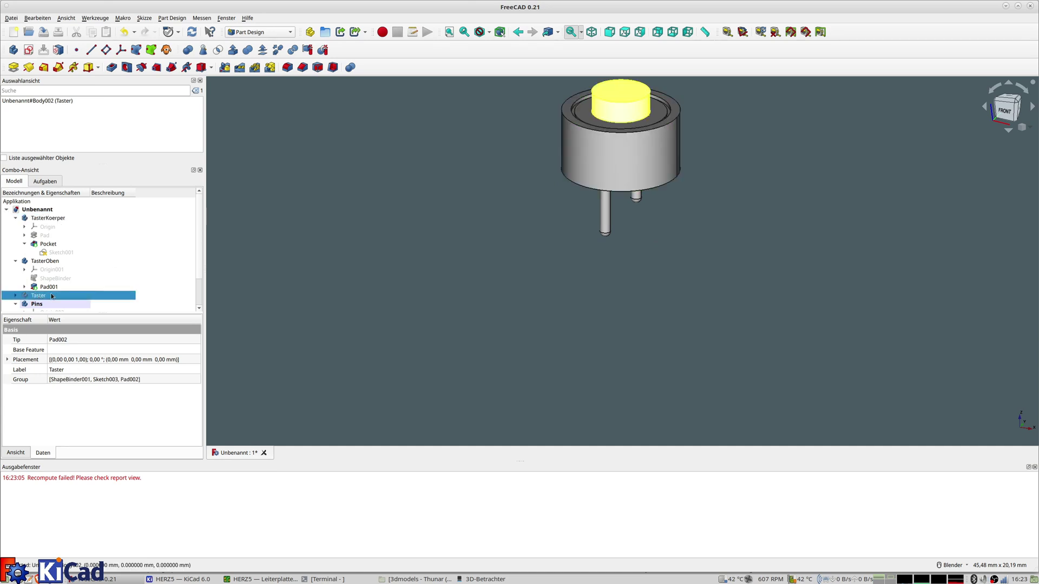
left_click(667, 239)
middle_click_drag(625, 244, 562, 297, "shift")
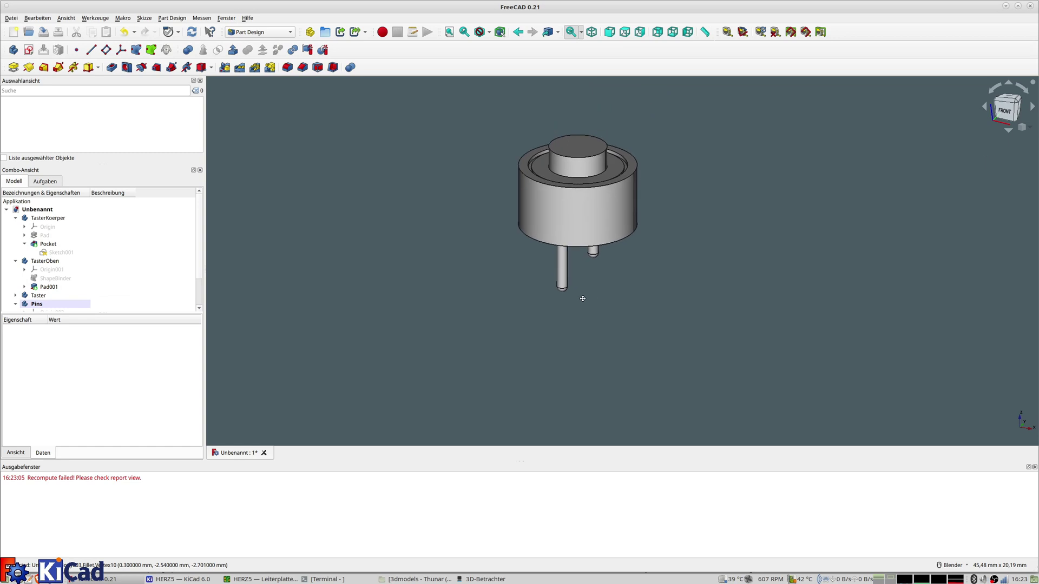
middle_click_drag(588, 177, 641, 202)
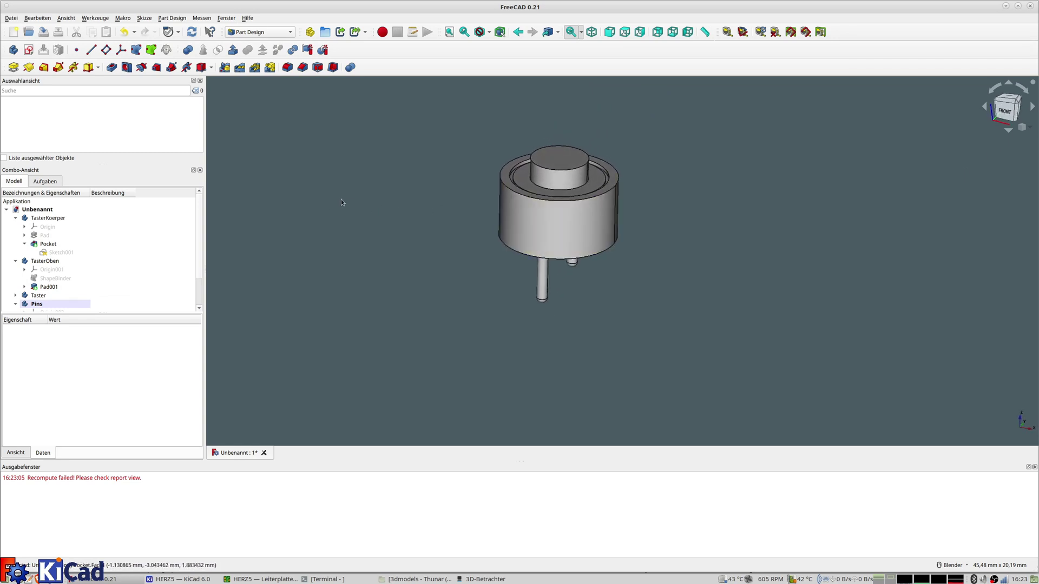
left_click(57, 220)
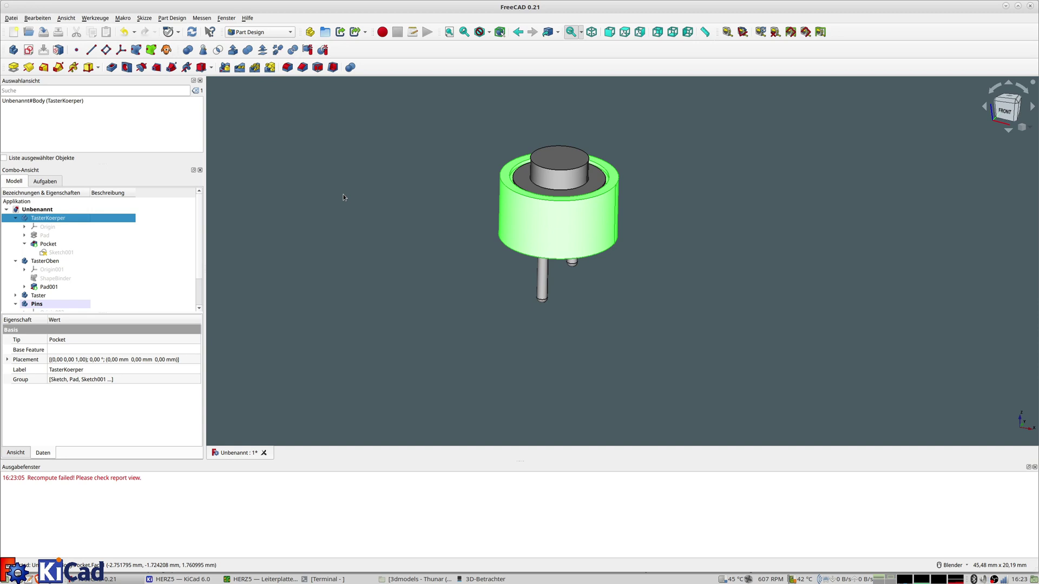
Set TasterKoerper's face colour to dark grey (#3b3b3b).
key("ctrl+d")
left_click(151, 287)
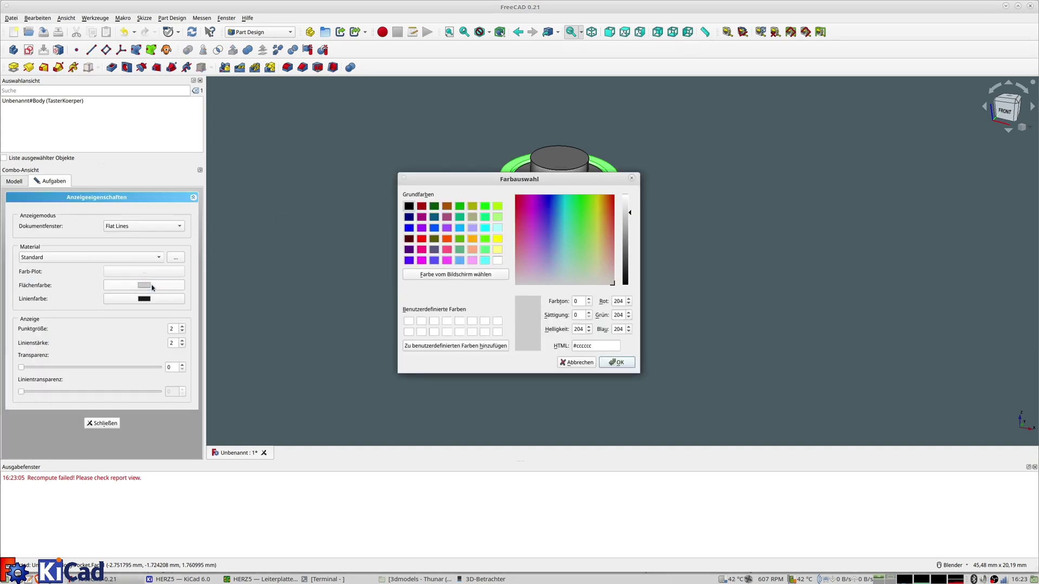
left_click(409, 206)
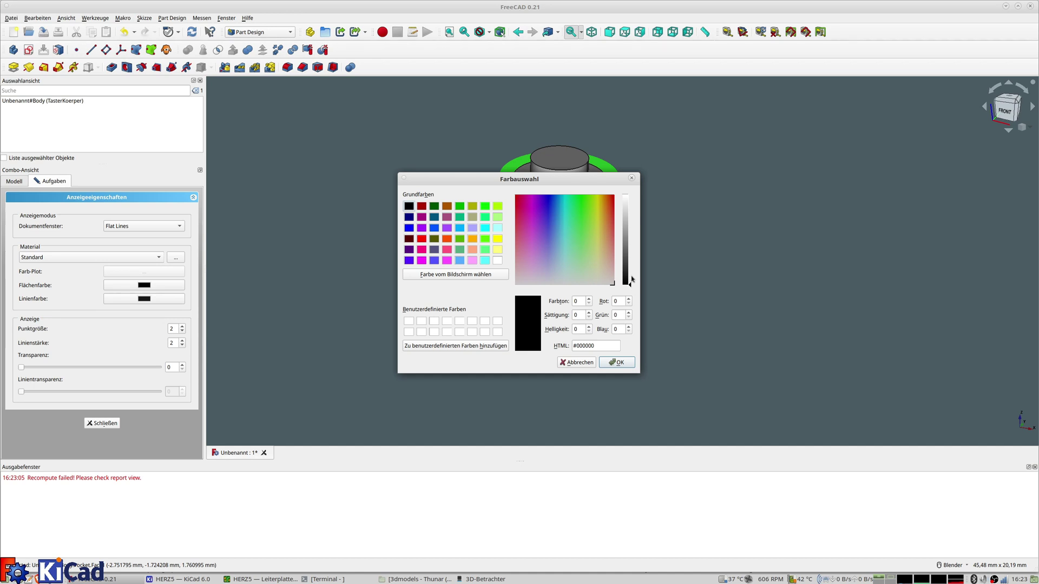
left_click_drag(628, 285, 627, 267)
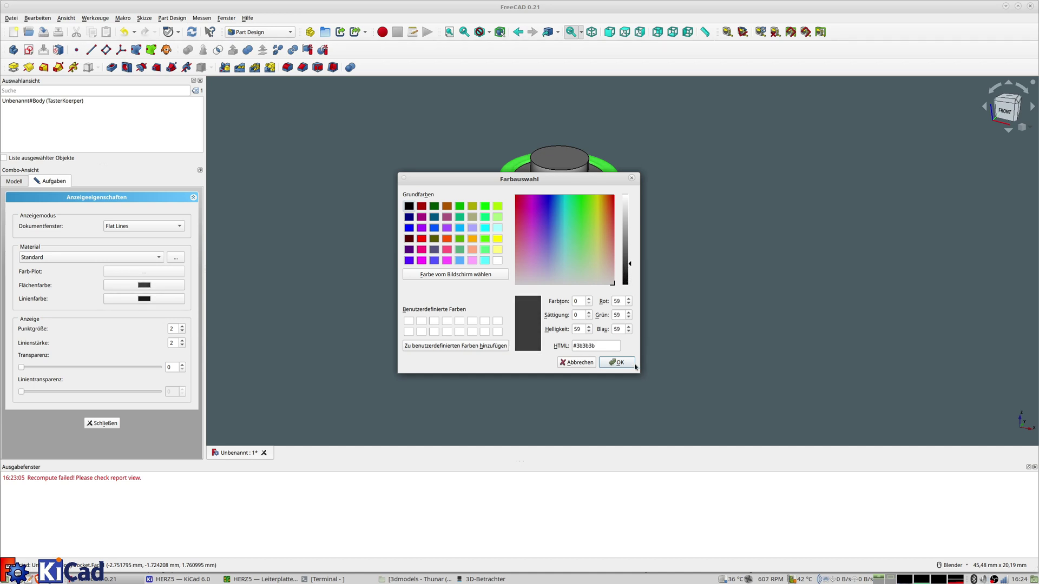
left_click(617, 363)
left_click(418, 297)
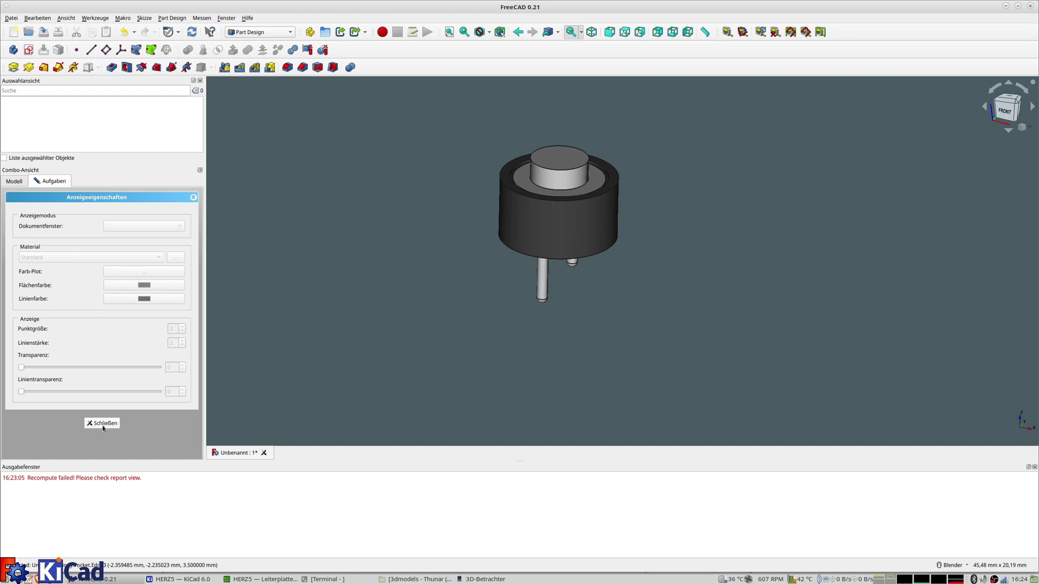
left_click(102, 424)
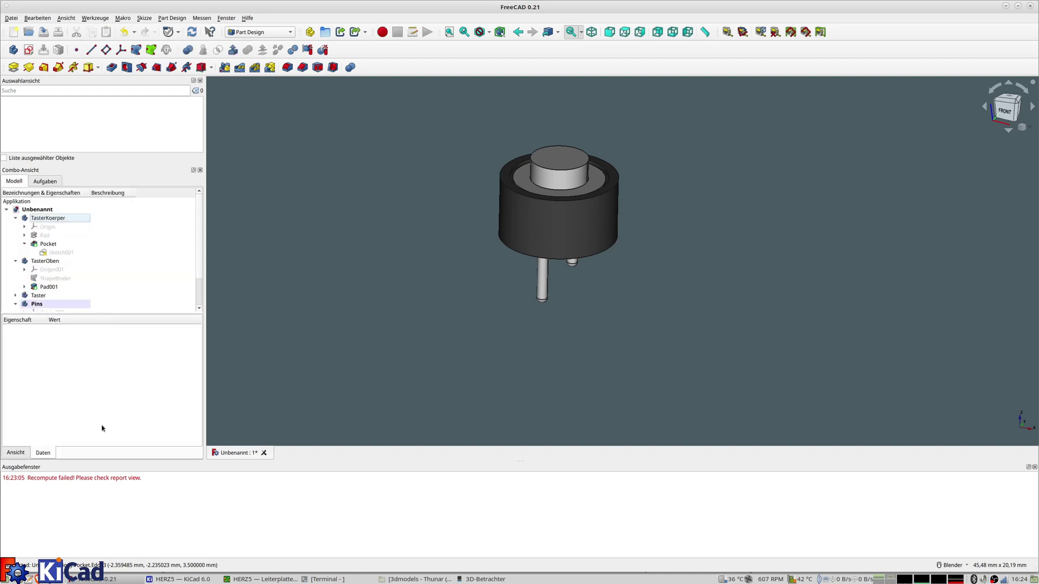
Set the TasterOben ring's face colour to yellow.
left_click(49, 263)
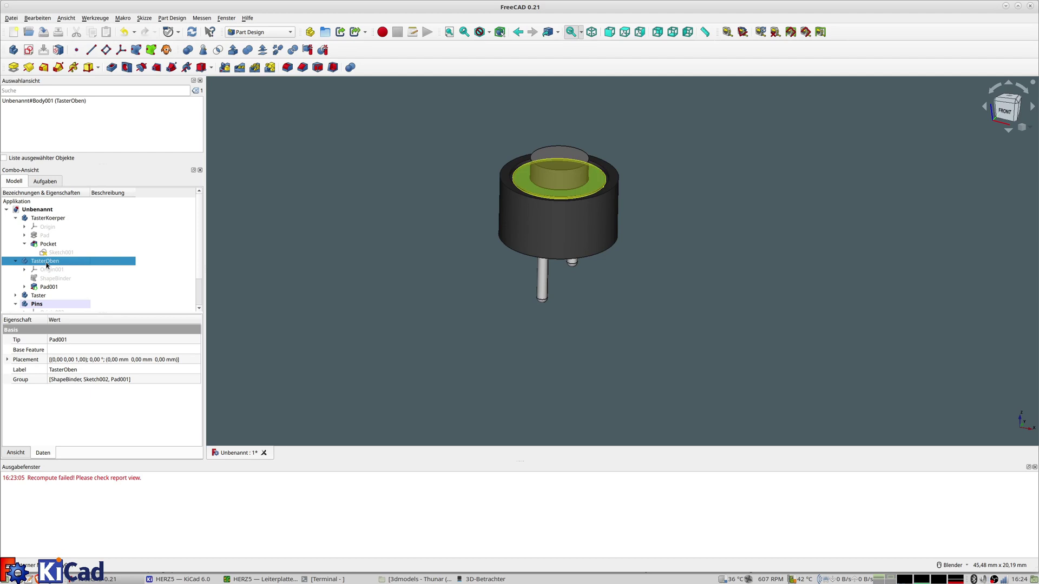
key("d")
left_click(144, 285)
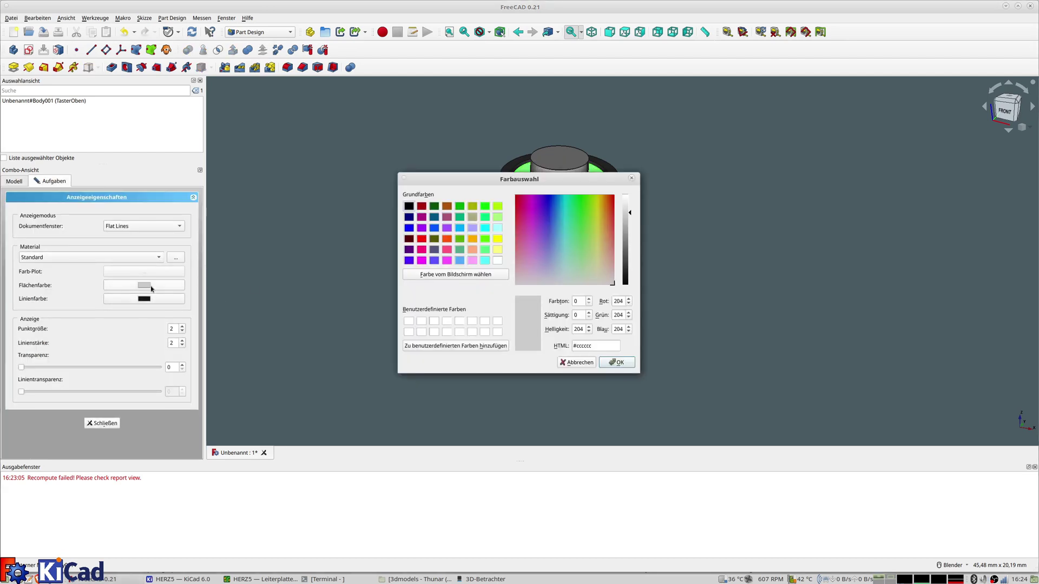
left_click(497, 241)
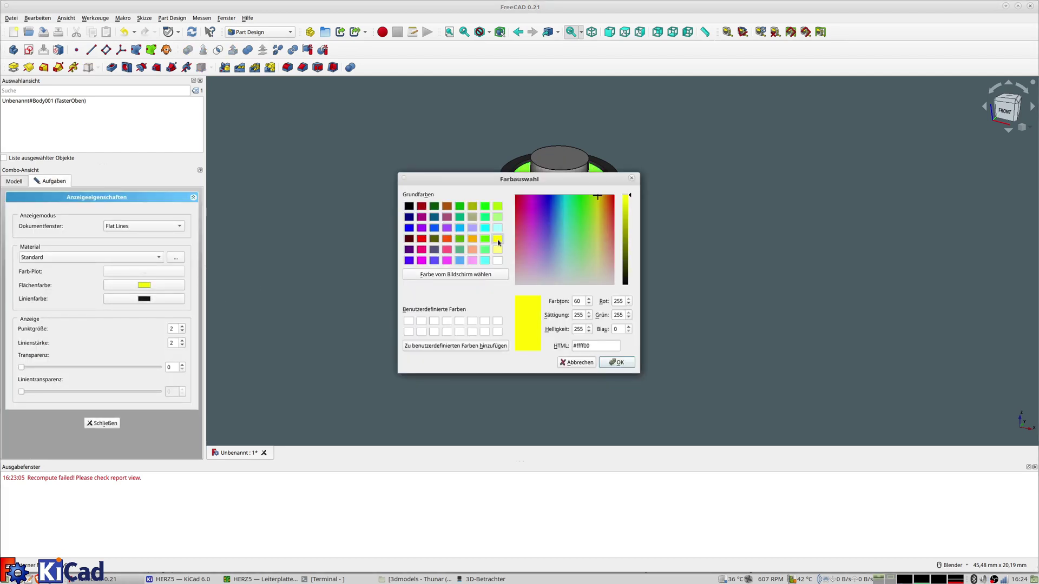
left_click(619, 363)
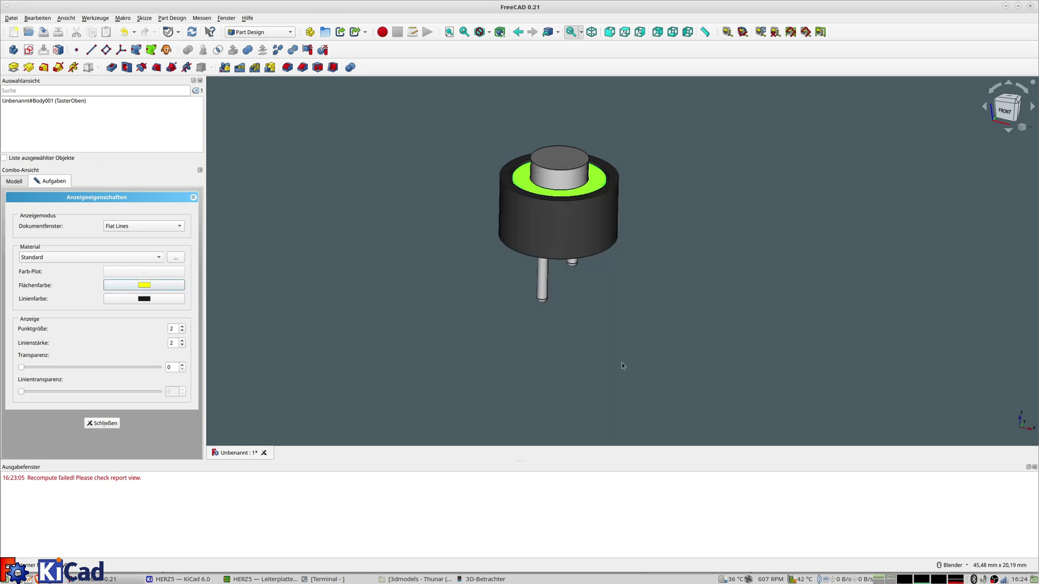
left_click(473, 300)
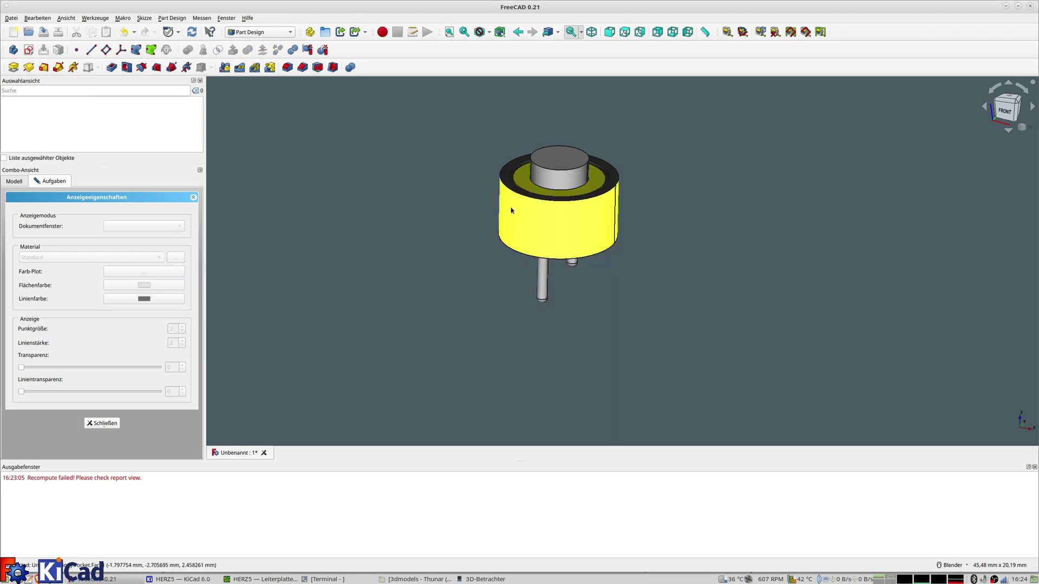
left_click(103, 423)
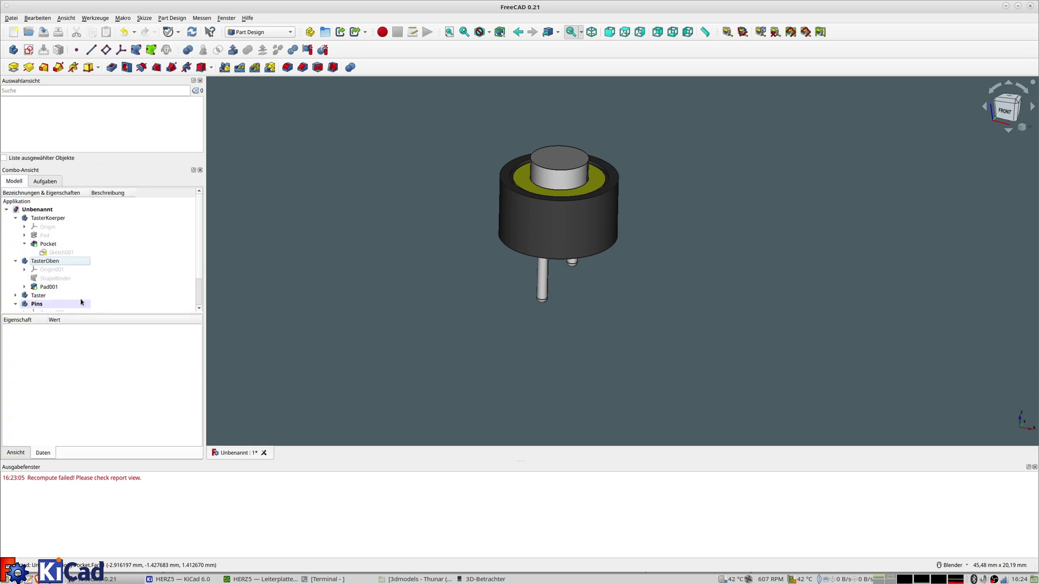
Set the Taster button cap's face colour to white (#ffffff).
left_click(47, 297)
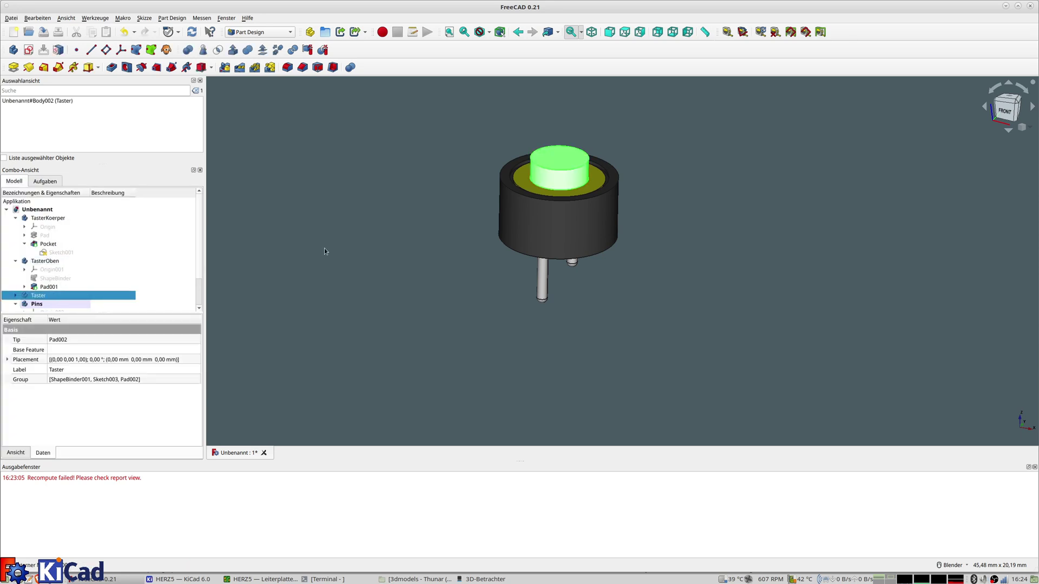
key("ctrl+d")
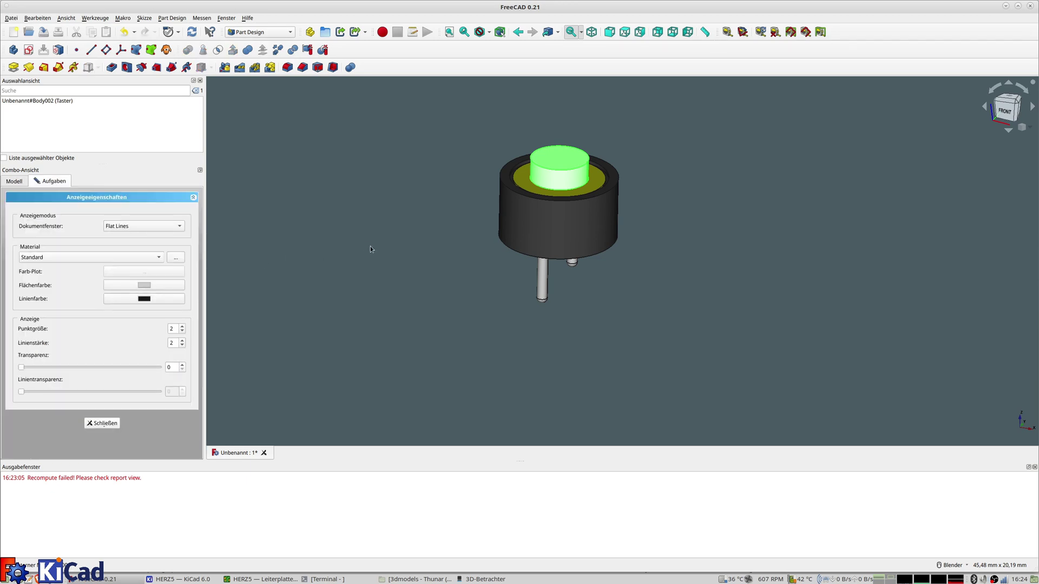
left_click(151, 285)
left_click(498, 260)
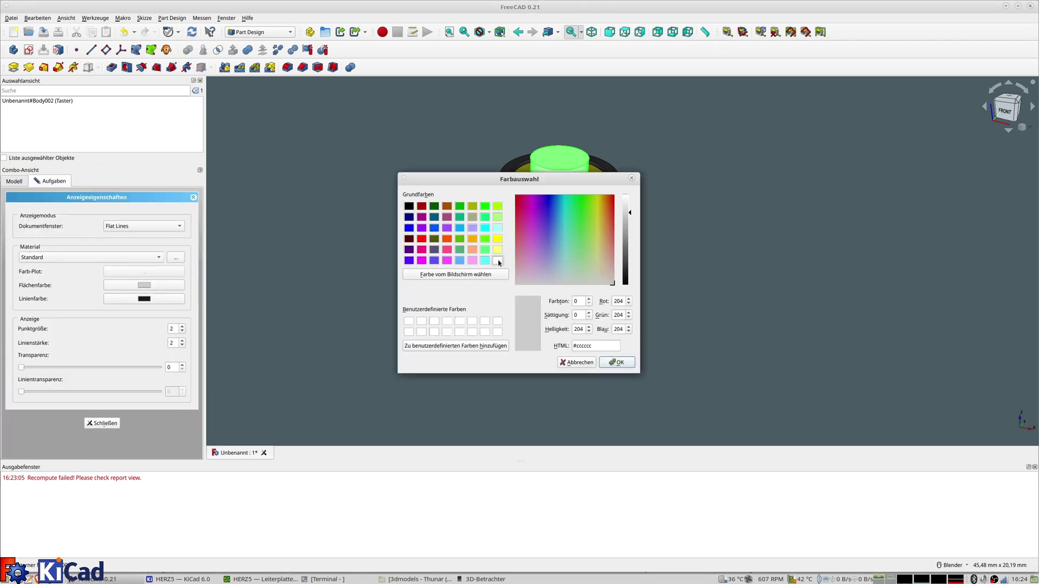
left_click(620, 363)
left_click(414, 272)
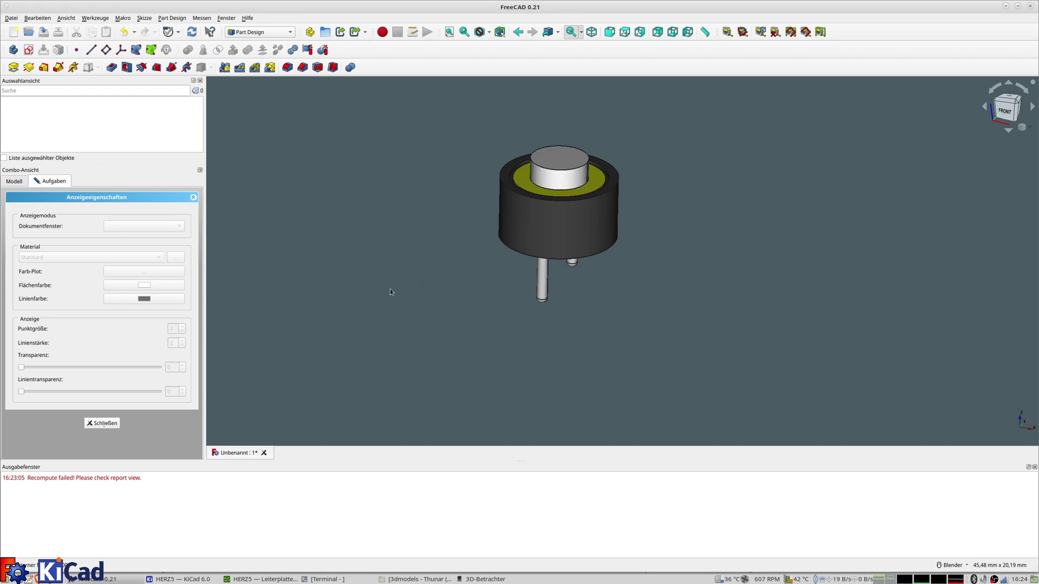
left_click(102, 423)
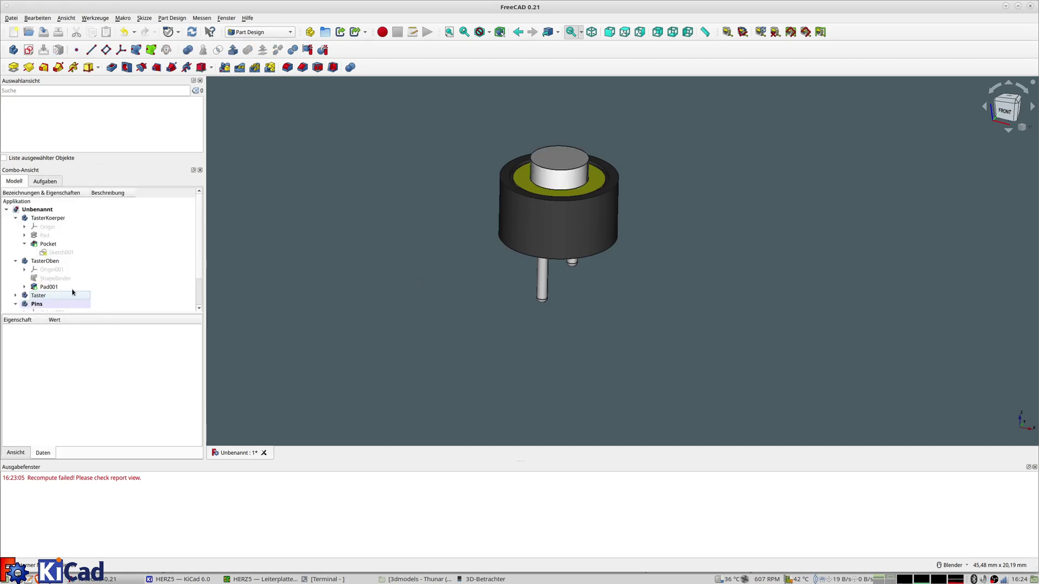
scroll(47, 295, "down", 2)
left_click(36, 270)
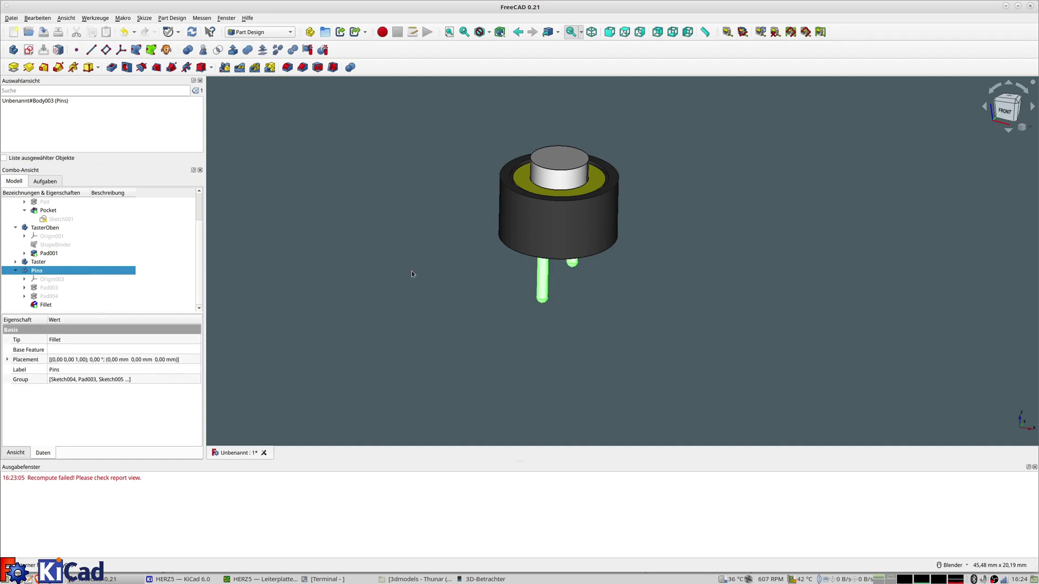
Set the Pins body's face colour to white and collapse the TasterKoerper and TasterOben branches.
key("v")
key("d")
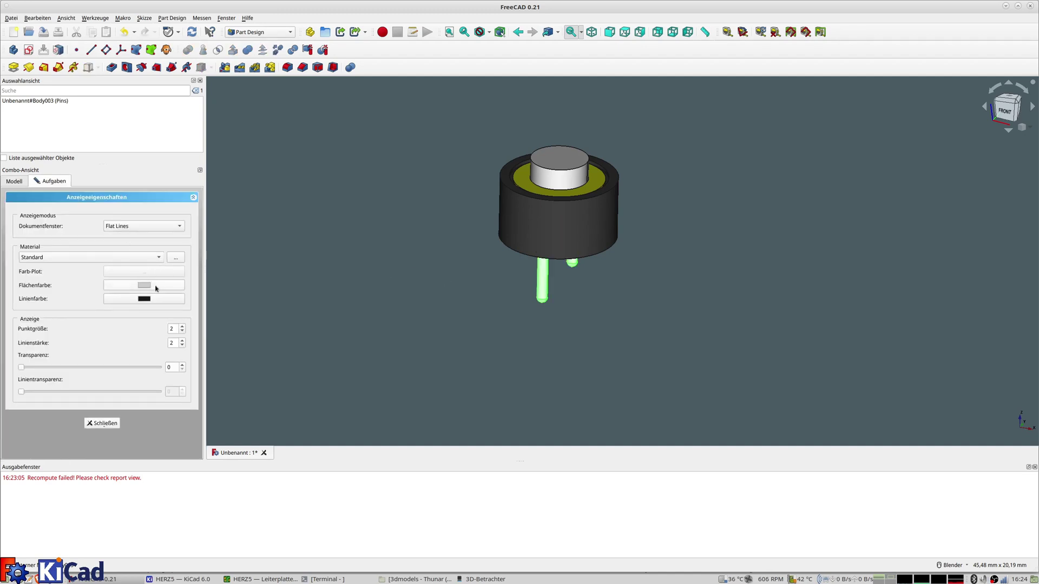
left_click(156, 288)
left_click(497, 261)
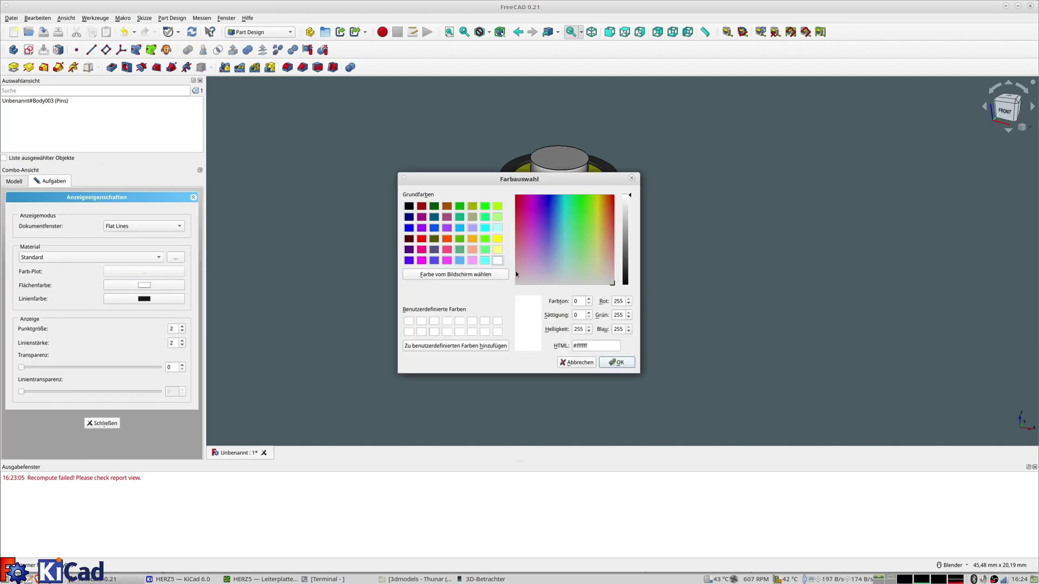
left_click(610, 361)
left_click(420, 308)
mouse_move(420, 309)
middle_mouse_down()
mouse_move(416, 278)
mouse_move(387, 301)
middle_mouse_up()
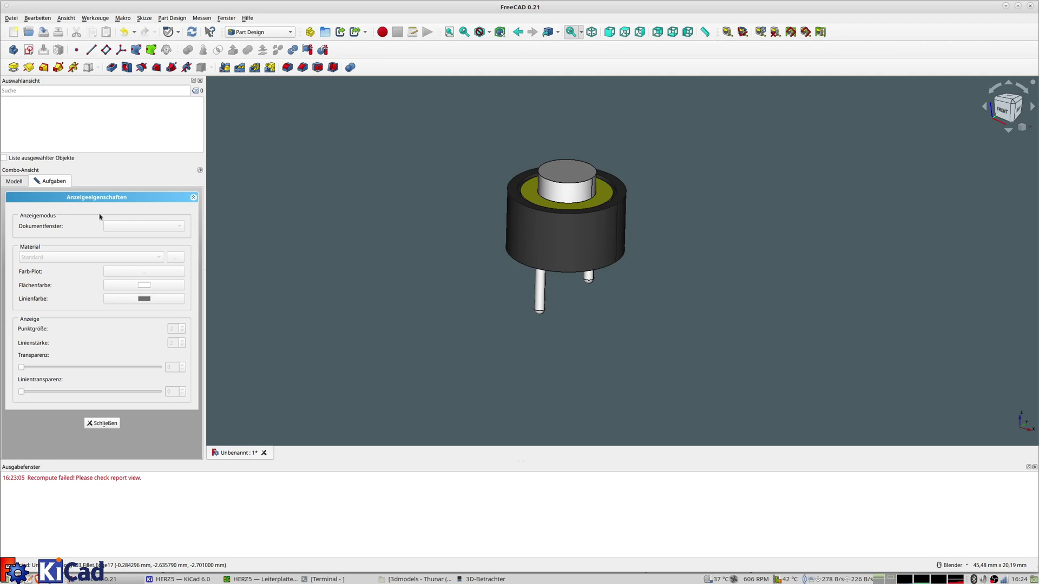
left_click(103, 423)
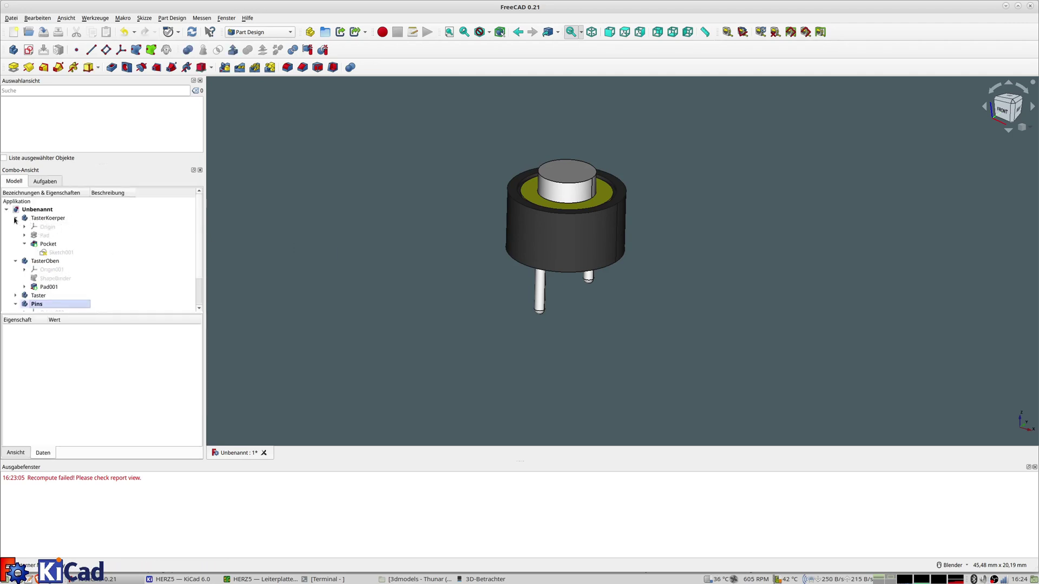
left_click(15, 218)
left_click(15, 227)
Select all four push-button bodies in the model tree, starting from TasterKoerper.
left_click(16, 244)
left_click(44, 219)
left_click(46, 245, "shift")
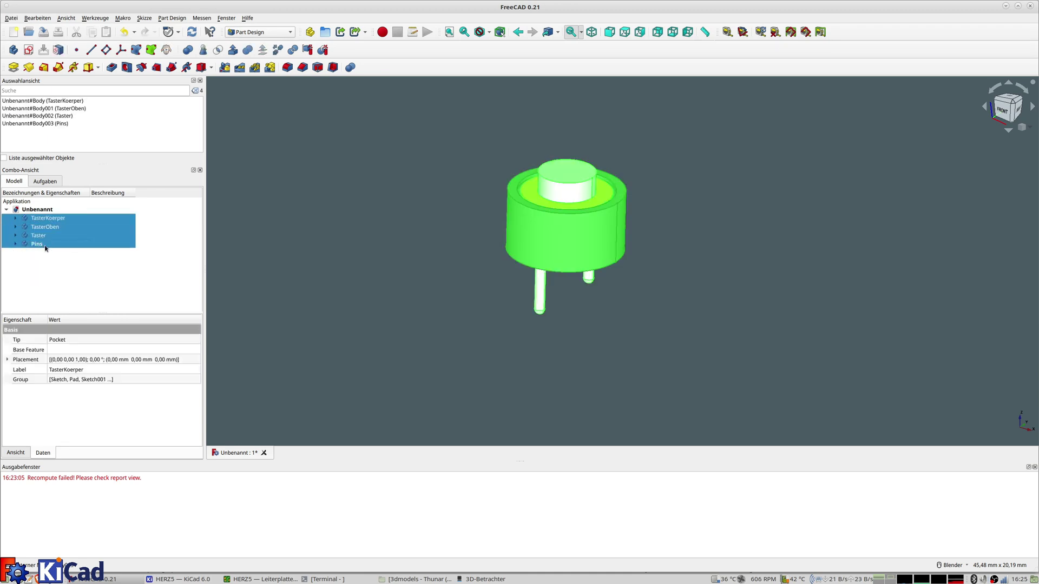
Start Save As and navigate into the FREECAD/KICAD folder.
left_click(11, 18)
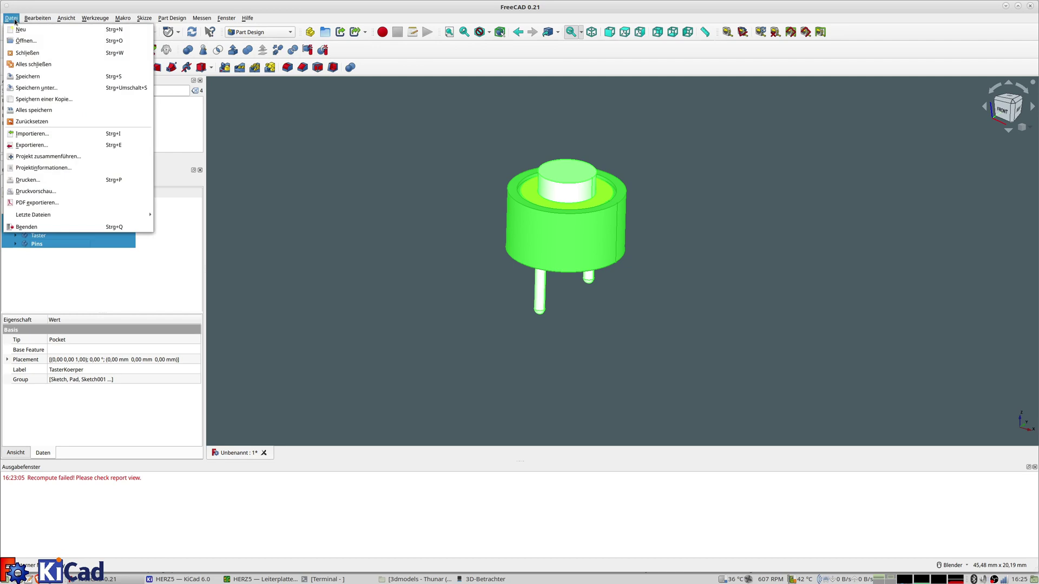
left_click(46, 88)
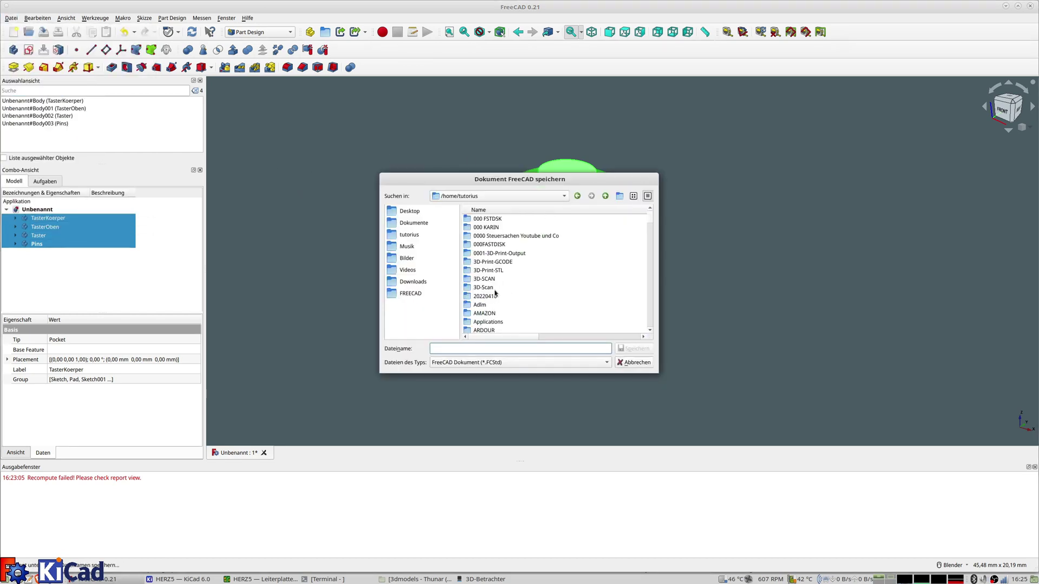
scroll(489, 303, "down", 5)
scroll(488, 301, "down", 3)
scroll(489, 301, "down", 3)
scroll(488, 301, "down", 3)
scroll(489, 299, "up", 2)
scroll(489, 299, "up", 2)
scroll(489, 300, "up", 1)
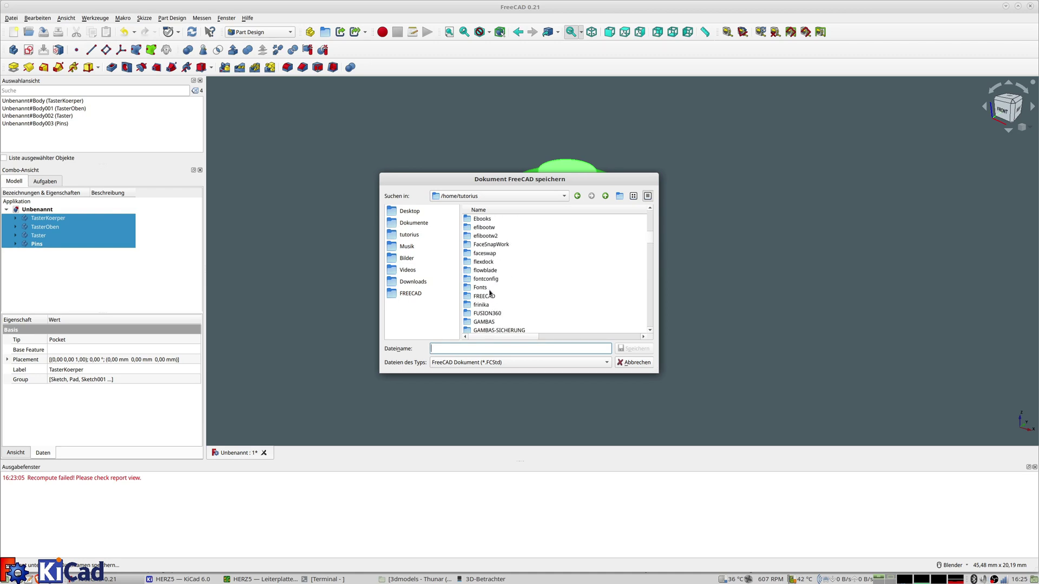
double_click(490, 296)
scroll(523, 265, "down", 2)
scroll(524, 265, "down", 2)
scroll(522, 264, "down", 2)
scroll(522, 263, "down", 2)
scroll(523, 263, "down", 3)
scroll(523, 264, "down", 2)
double_click(483, 271)
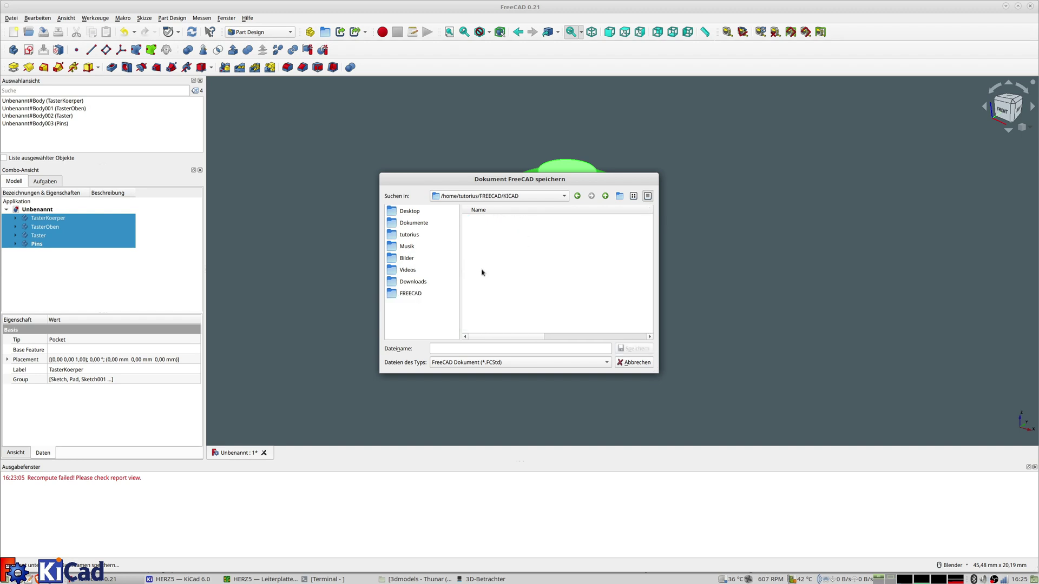
Save the document with the file name Taster.
left_click(444, 348)
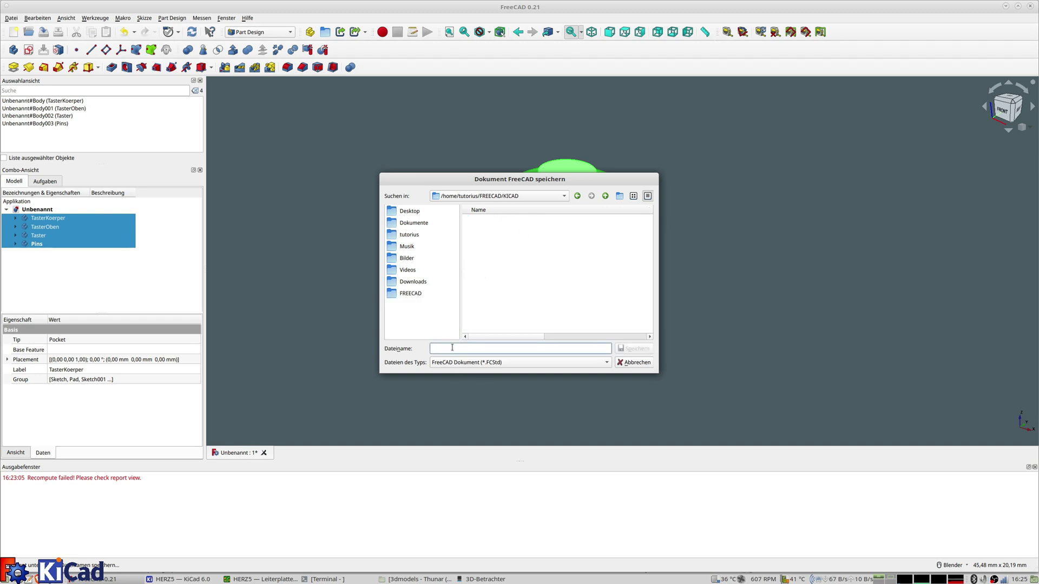
type("Taster")
key("Return")
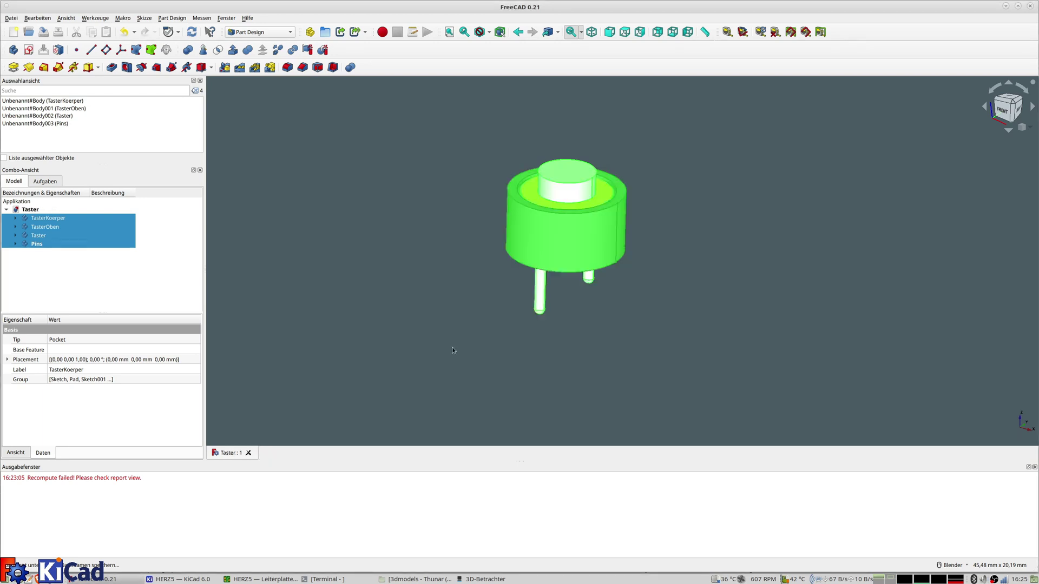
Reselect the four bodies and export them as Taster.wrl in VRML V2.0 format.
left_click(452, 330)
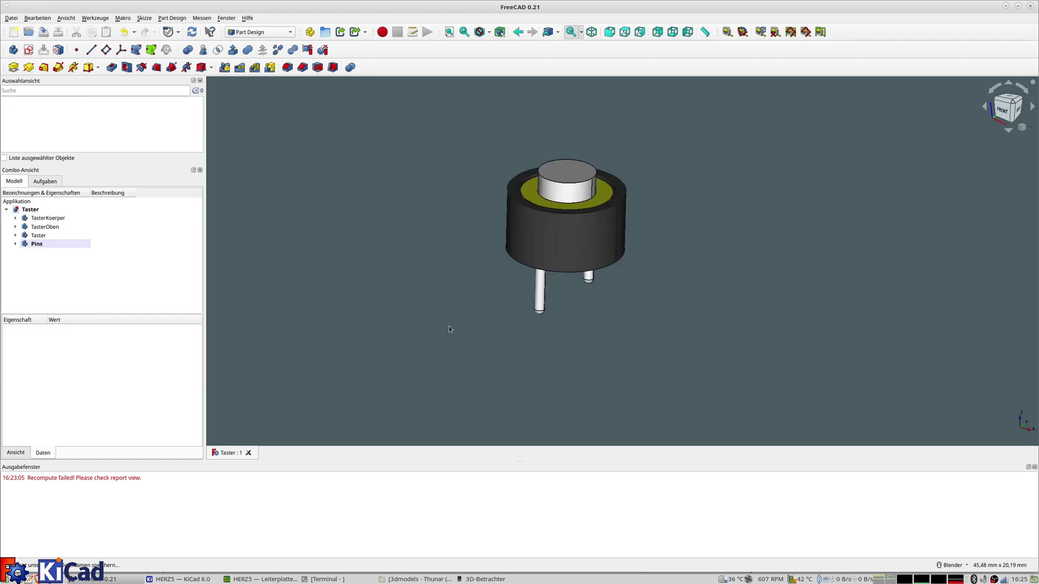
left_click(36, 219)
left_click(41, 245, "shift")
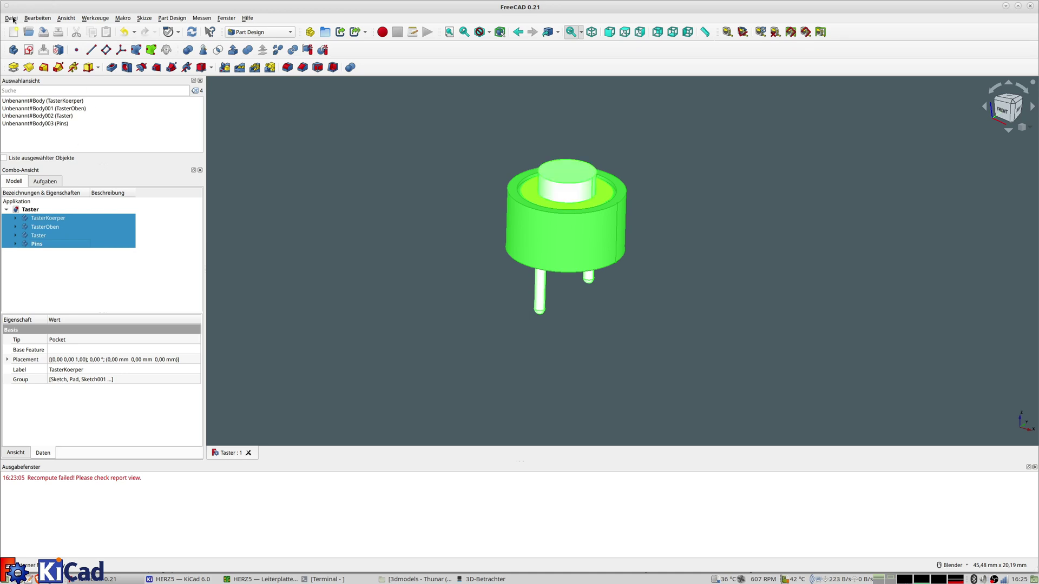
left_click(13, 20)
left_click(44, 143)
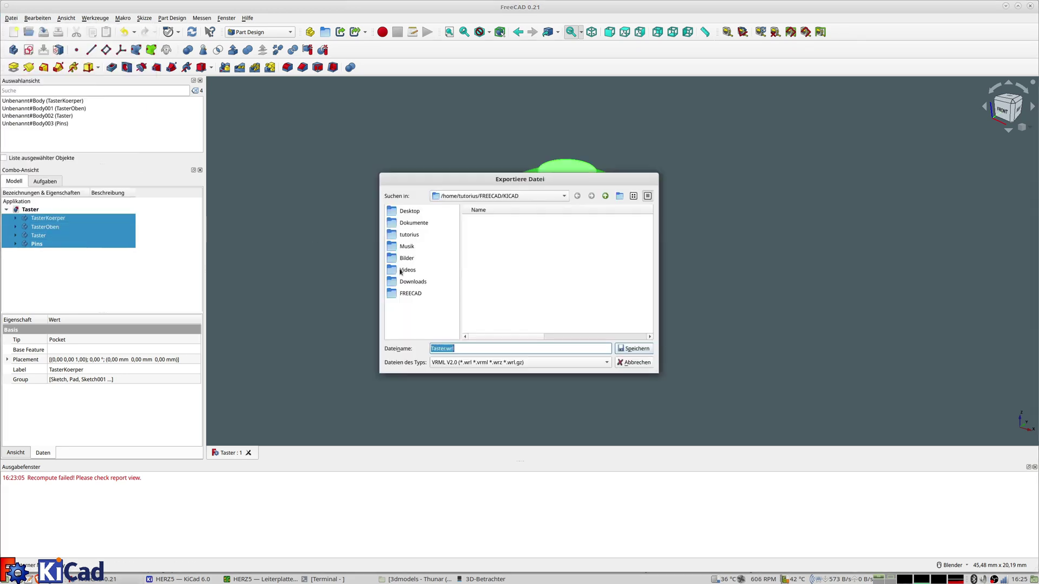
left_click(478, 367)
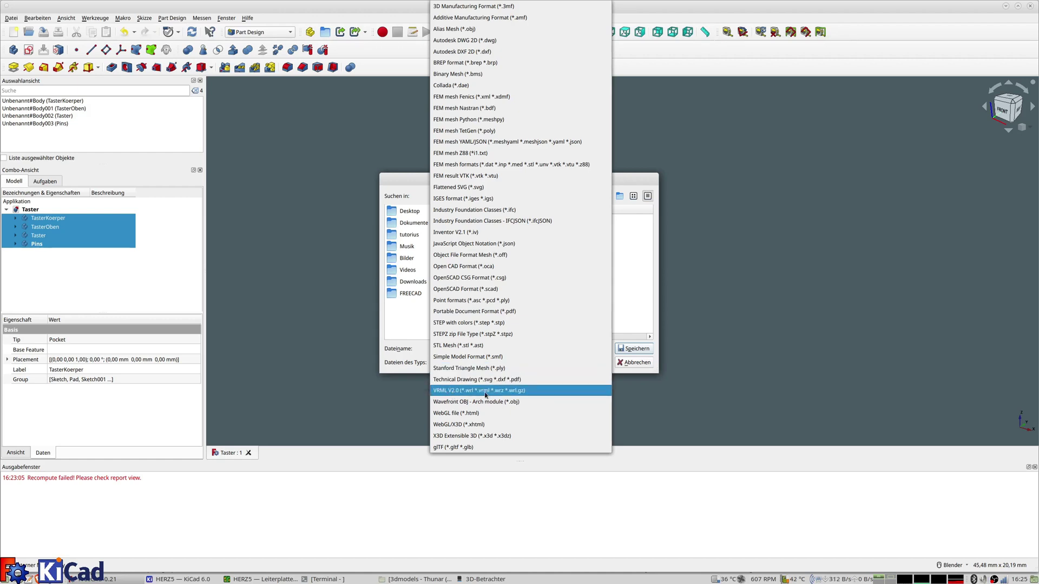
left_click(485, 392)
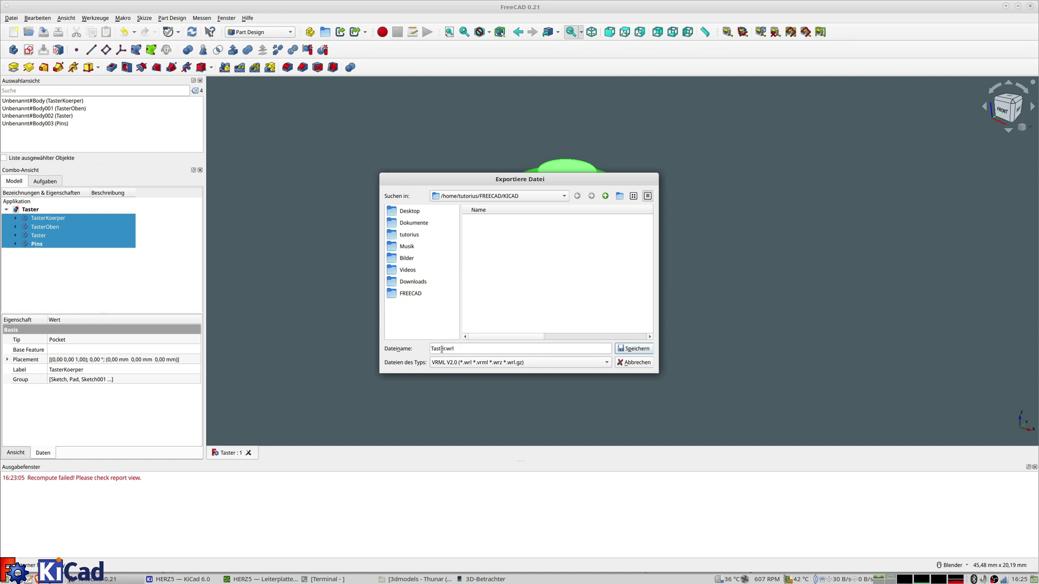
left_click(632, 349)
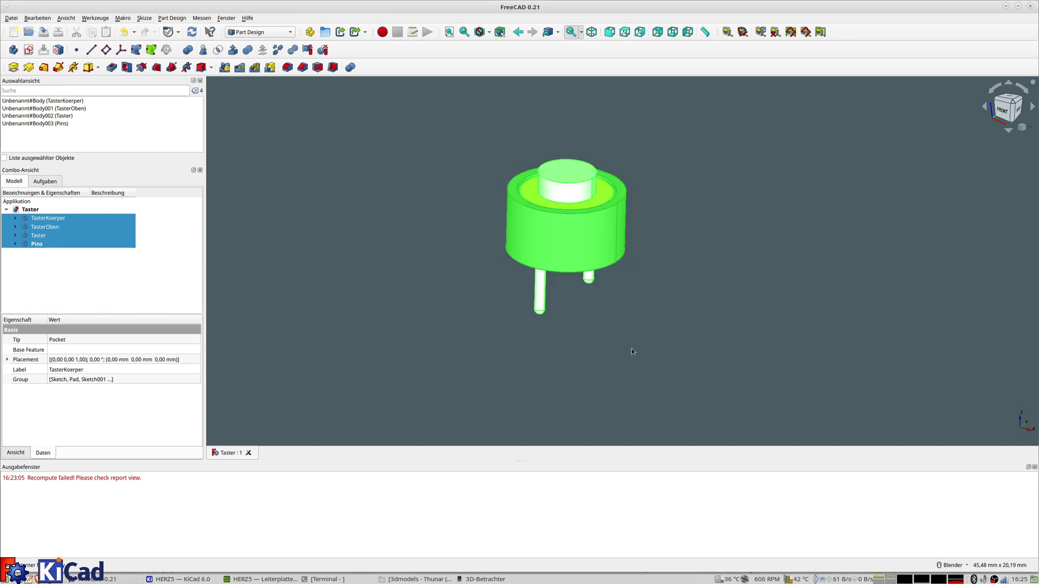
left_click(403, 280)
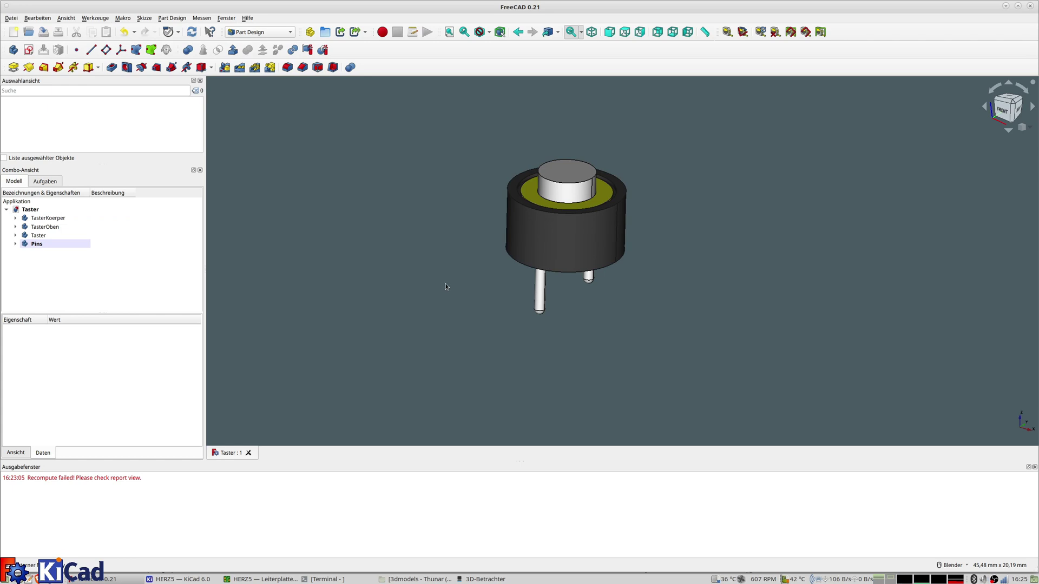
Bring the HERZ5 PCB editor forward, deselect SW2, then Alt+Tab to another window.
key("alt+Tab")
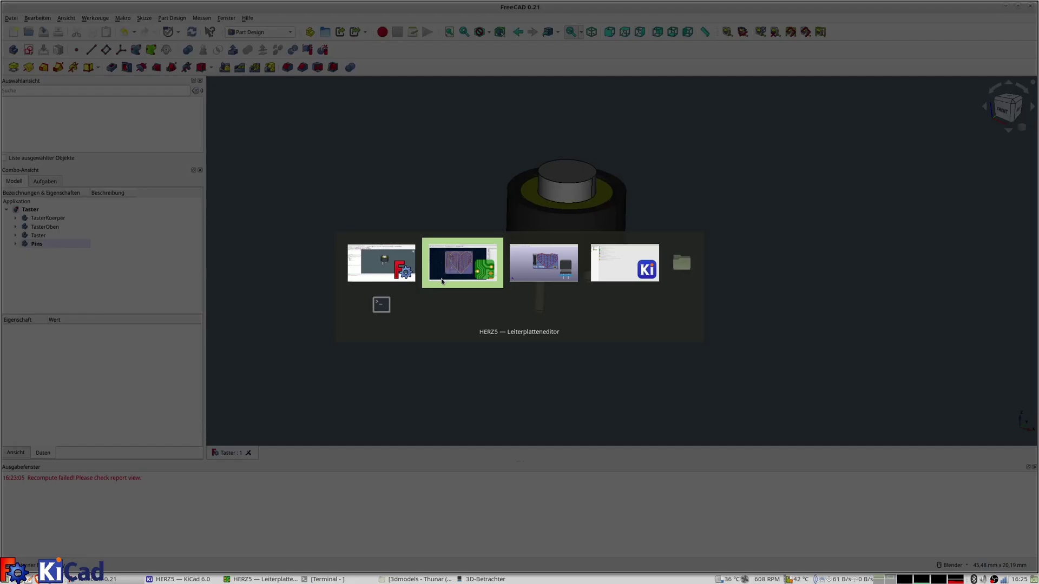
left_click(441, 280)
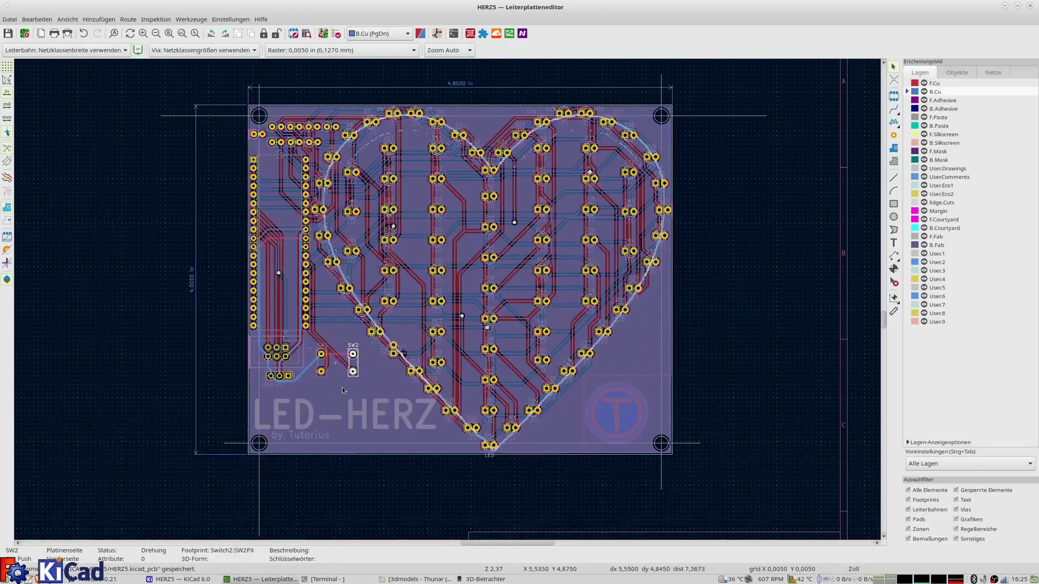
left_click(157, 352)
key("alt+Tab")
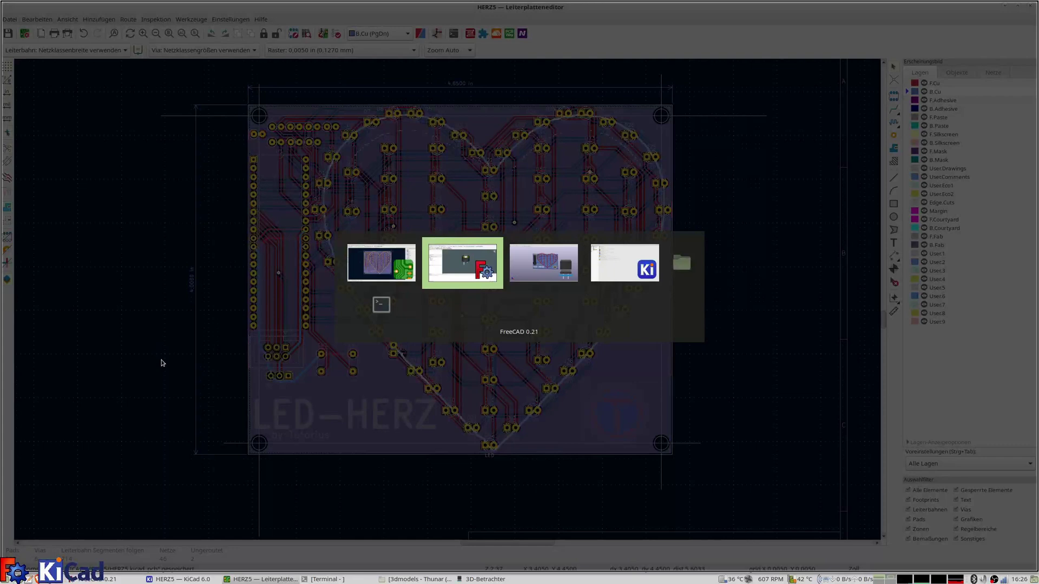
key("alt+Tab")
key("alt+Tab")
key("alt+Tab")
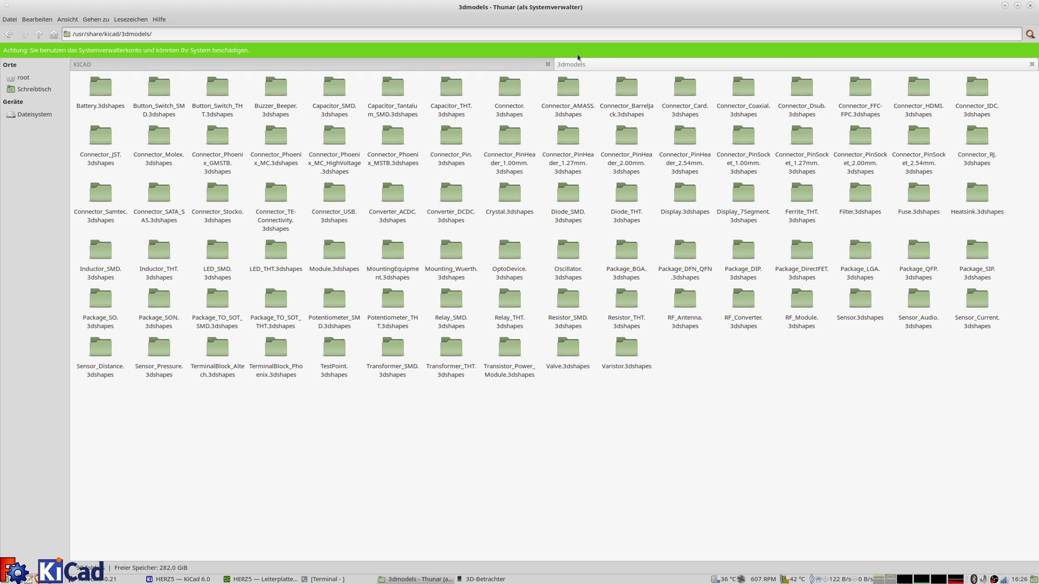
Paste Taster.wrl from the KICAD tab into the 3dmodels tab, then return to HERZ5 layout.
left_click(157, 66)
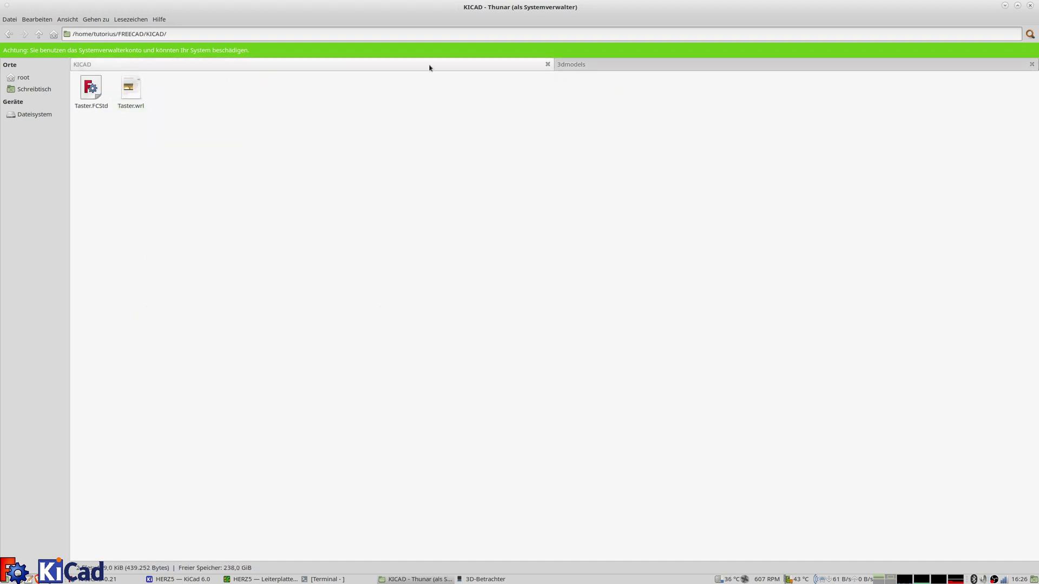
left_click(589, 64)
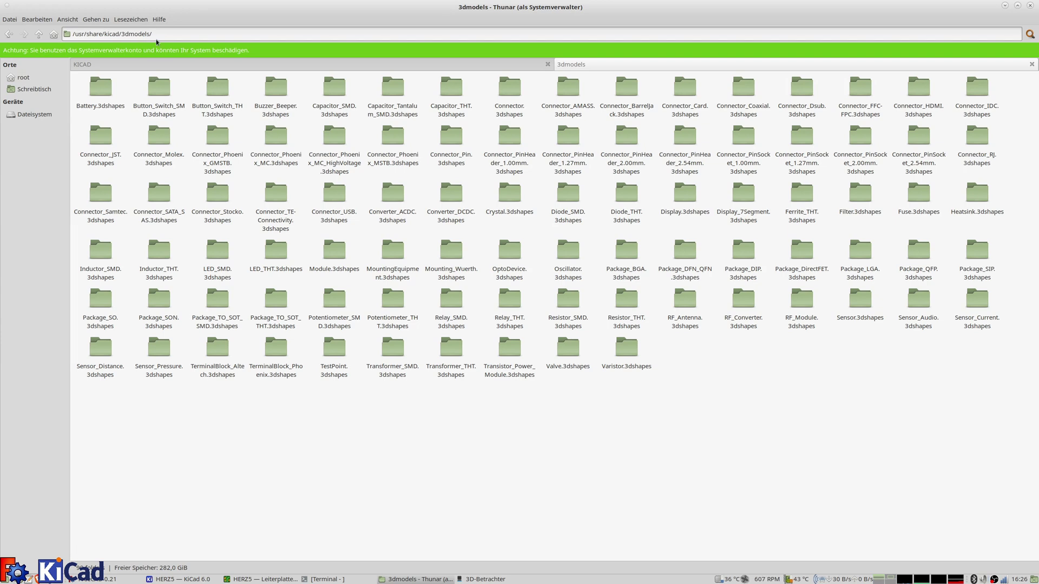
left_click(193, 65)
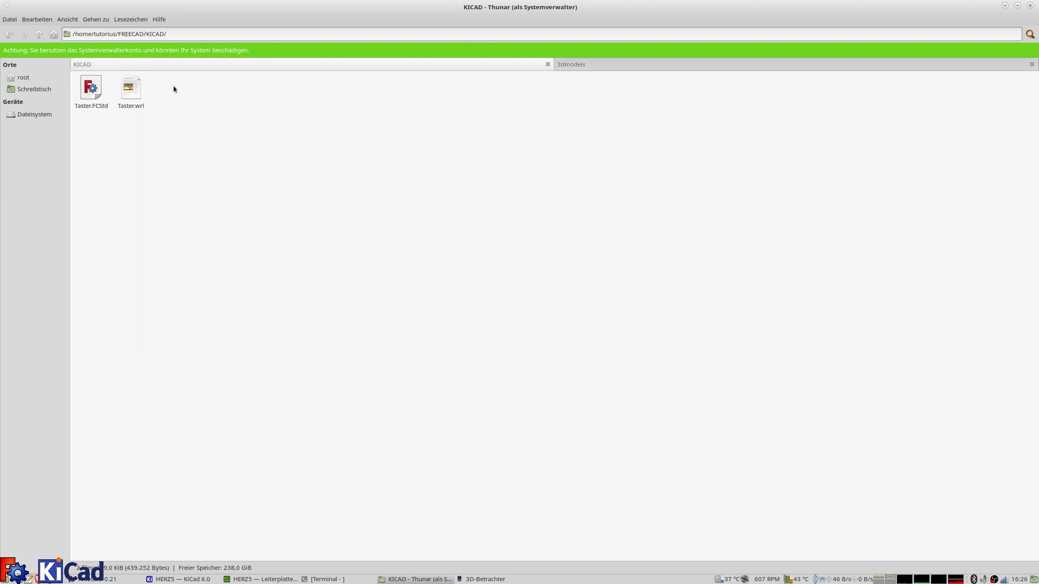
left_click_drag(171, 90, 125, 102)
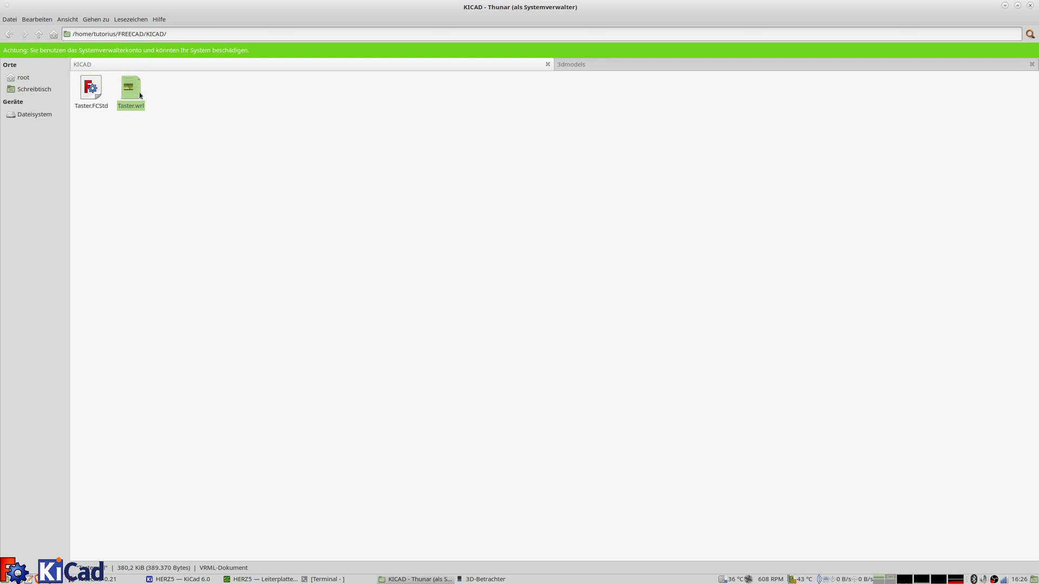
left_click(576, 68)
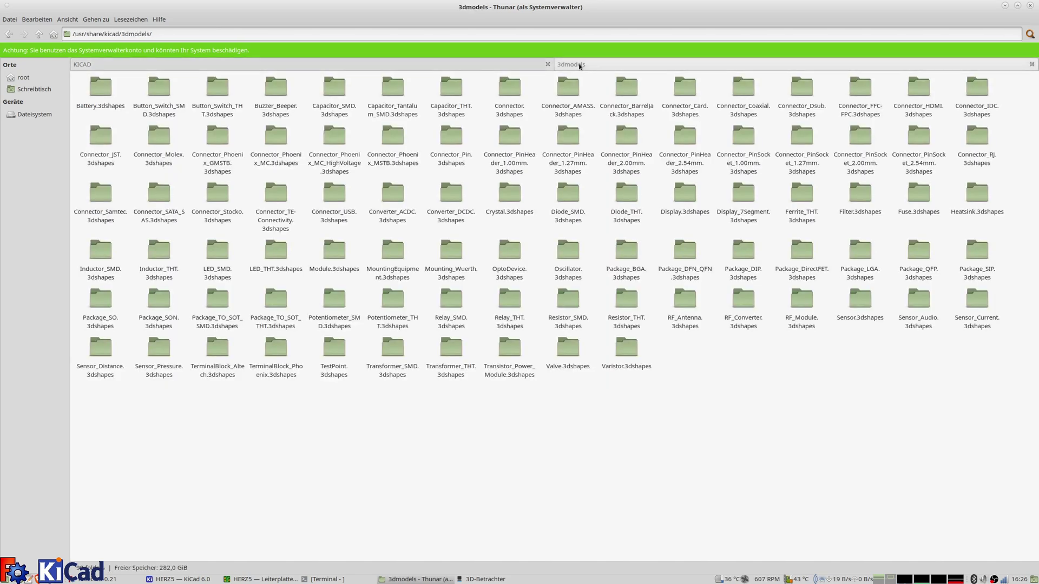
key("ctrl+v")
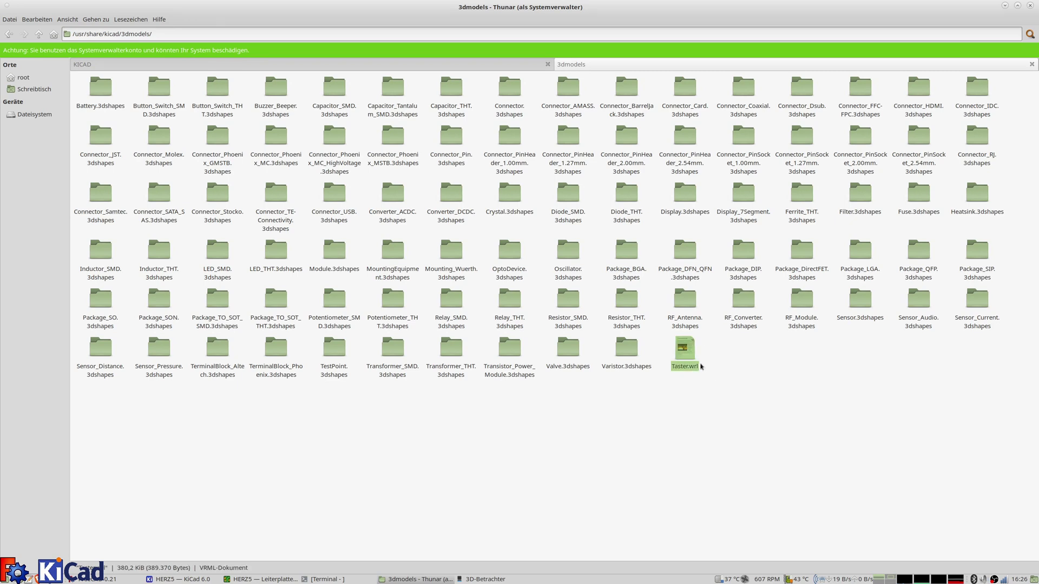
left_click(697, 401)
mouse_move(259, 580)
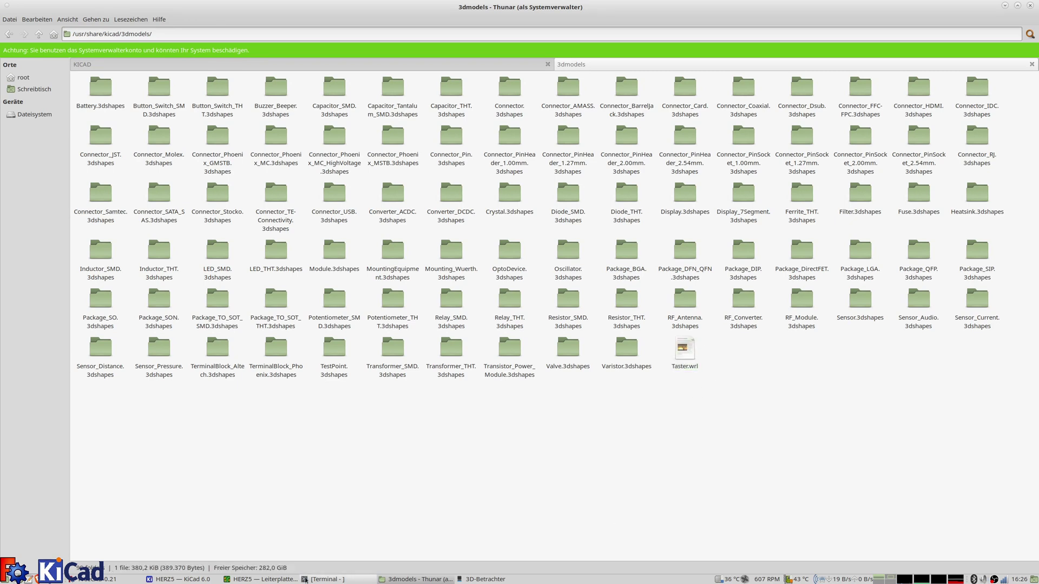
left_click(269, 581)
Zoom in on SW1 and open its footprint properties.
scroll(371, 382, "up", 3)
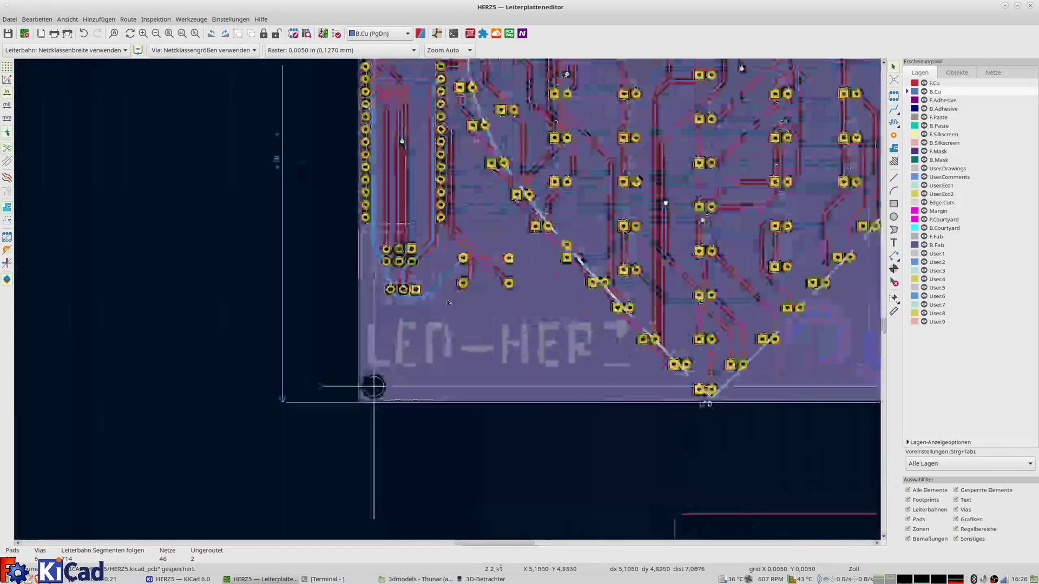
scroll(359, 404, "up", 1)
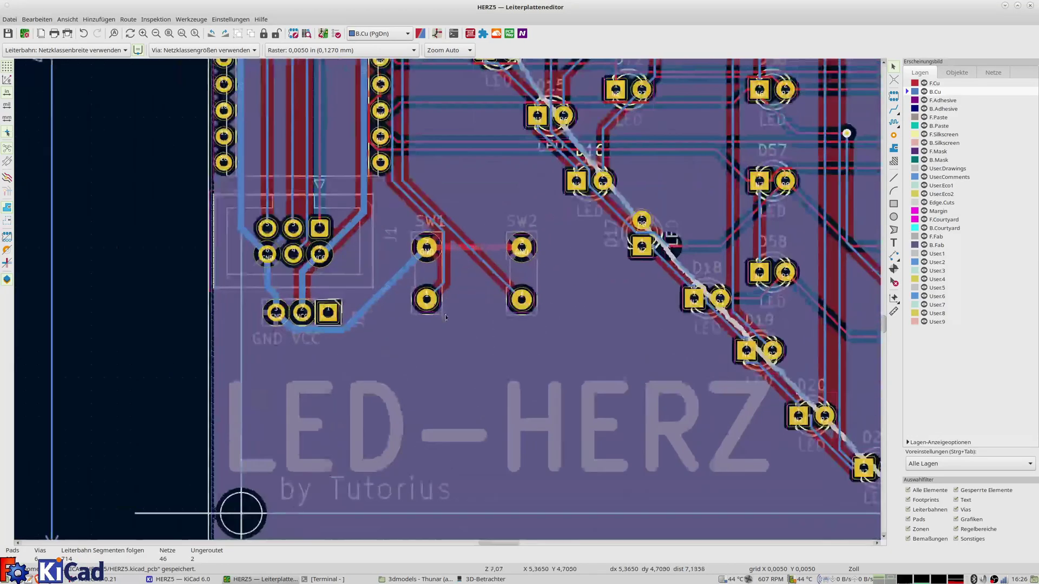
scroll(520, 251, "up", 2)
left_click(443, 311)
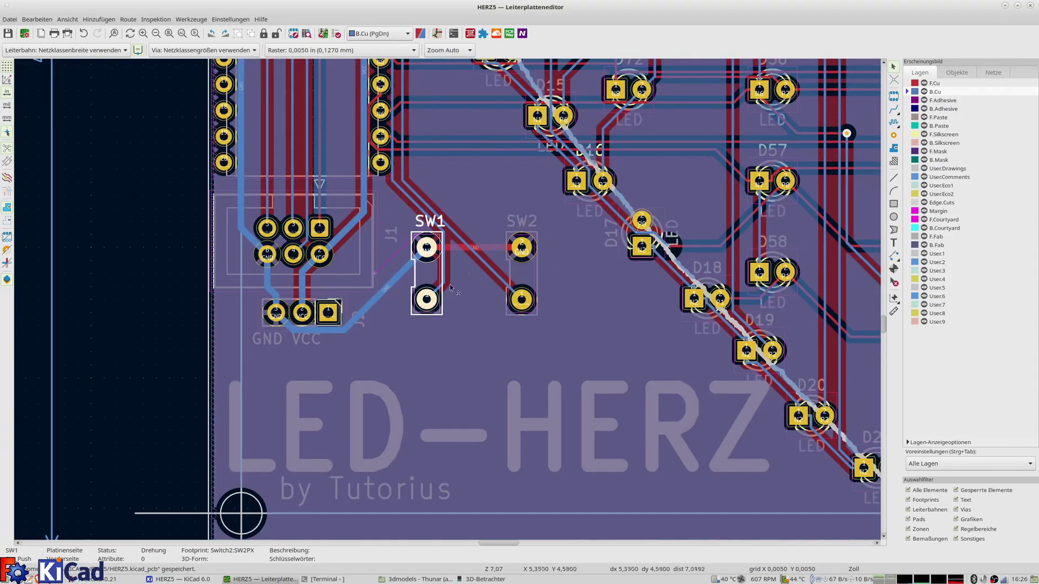
double_click(443, 312)
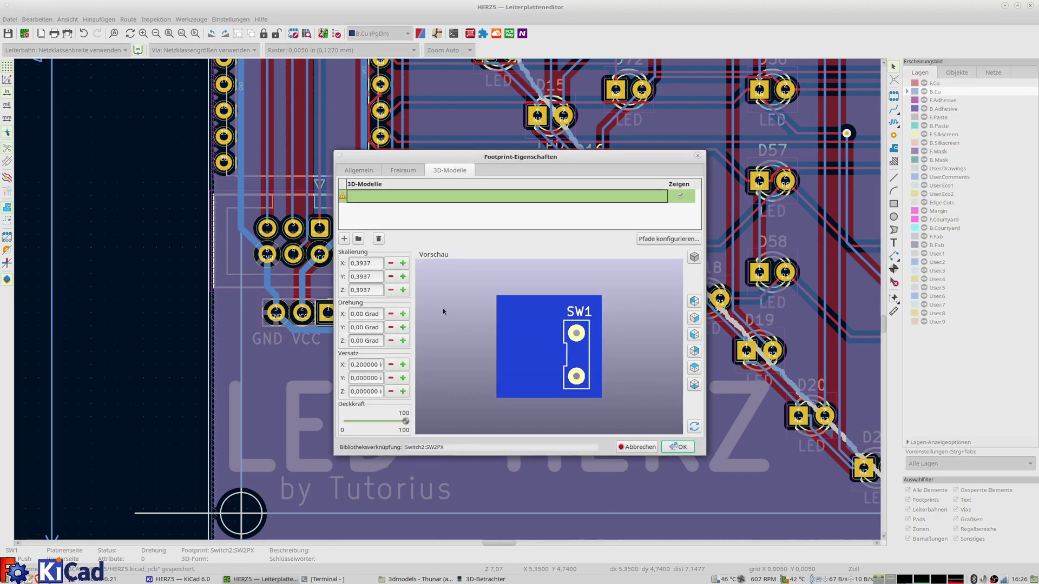
Replace SW1's old 3D model row with ${KICAD6_3DMODEL_DIR}/Taster.wrl.
left_click(345, 240)
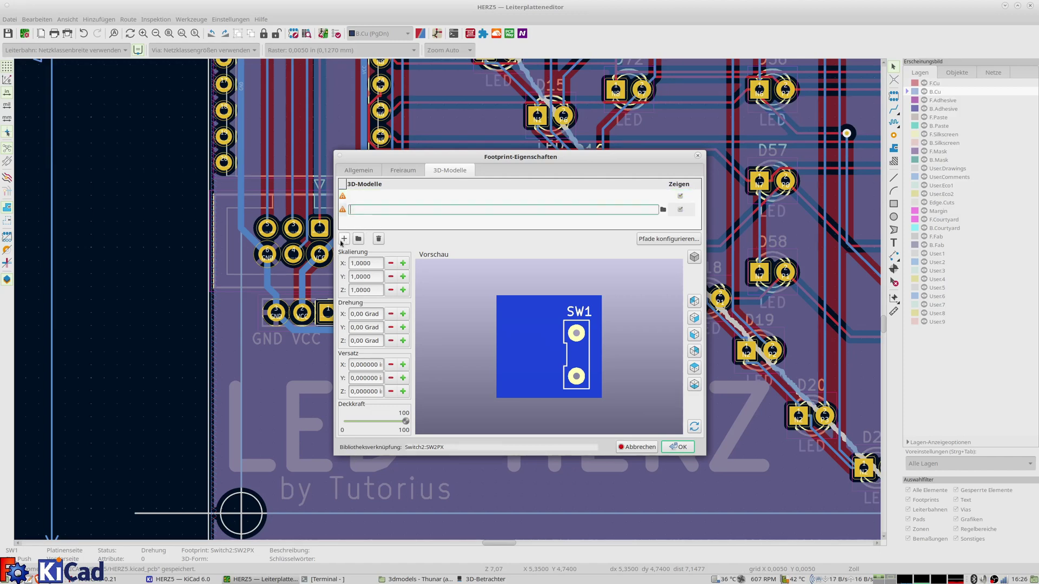
left_click(679, 212)
left_click(680, 197)
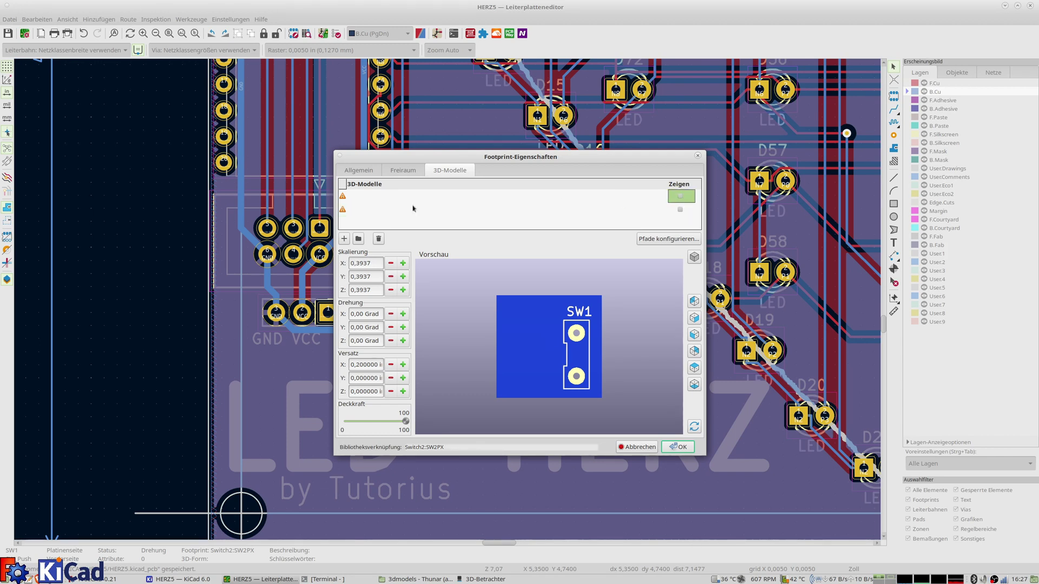
double_click(355, 211)
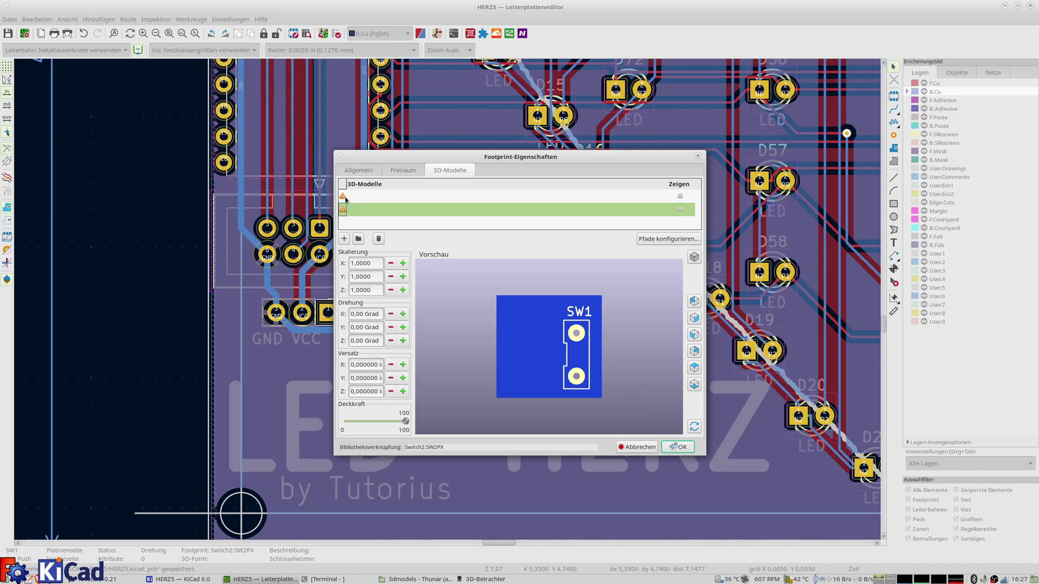
left_click(345, 198)
left_click(380, 239)
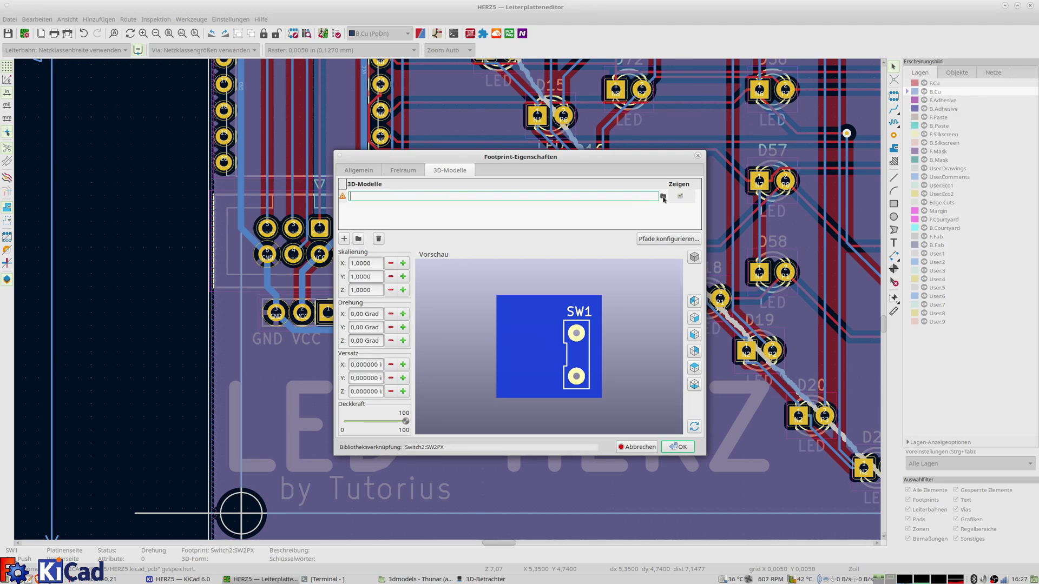
left_click(663, 197)
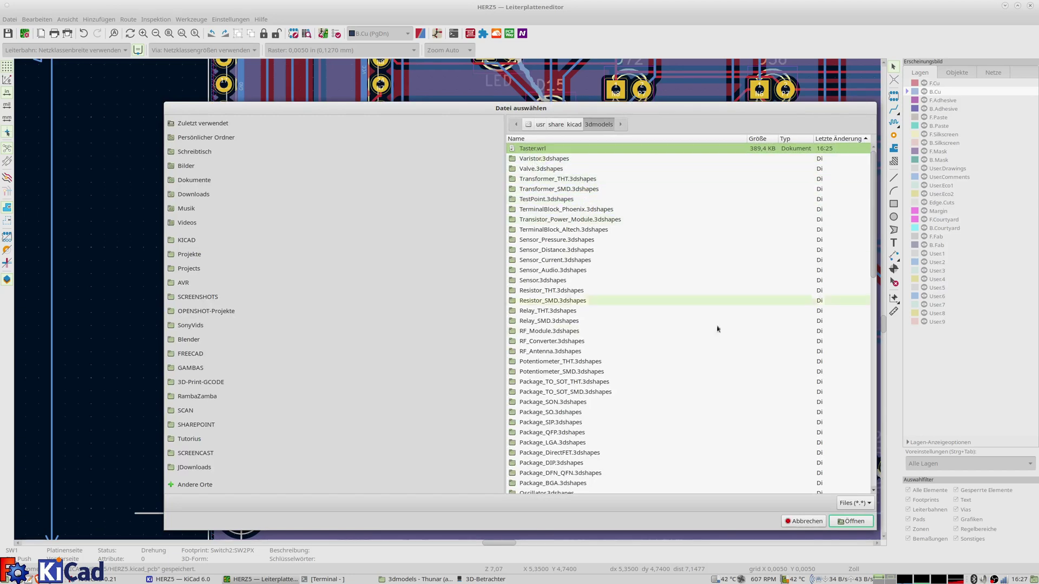
left_click(851, 523)
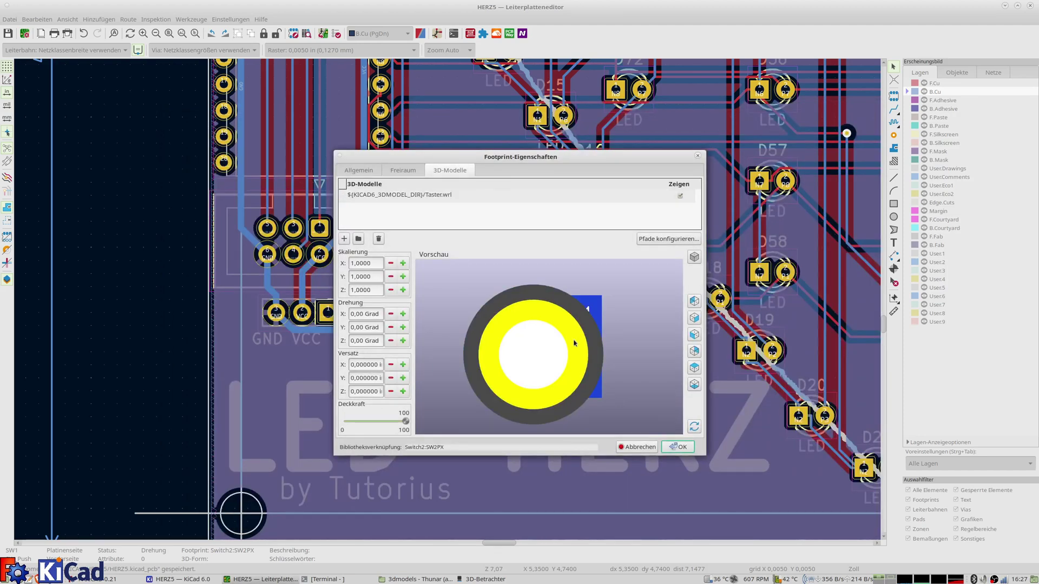
Orbit SW1's preview, select Scale X, and compute 1/2,54 = 0,393700787 in the calculator.
mouse_move(604, 380)
left_mouse_down()
mouse_move(608, 336)
mouse_move(602, 366)
mouse_move(628, 368)
mouse_move(529, 283)
mouse_move(431, 332)
left_mouse_up()
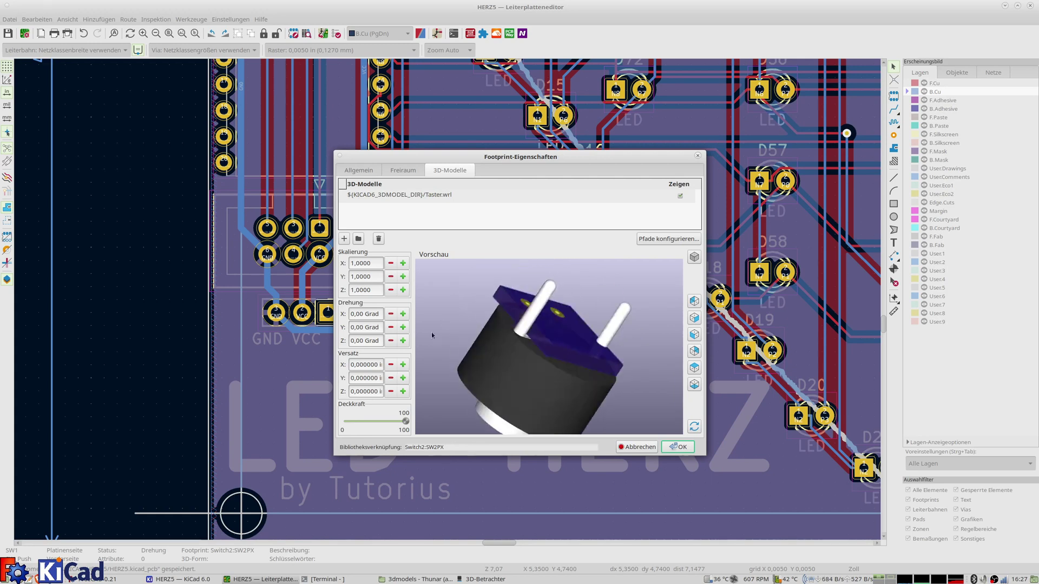
mouse_move(660, 322)
left_mouse_down()
mouse_move(661, 378)
mouse_move(544, 351)
mouse_move(565, 349)
left_mouse_up()
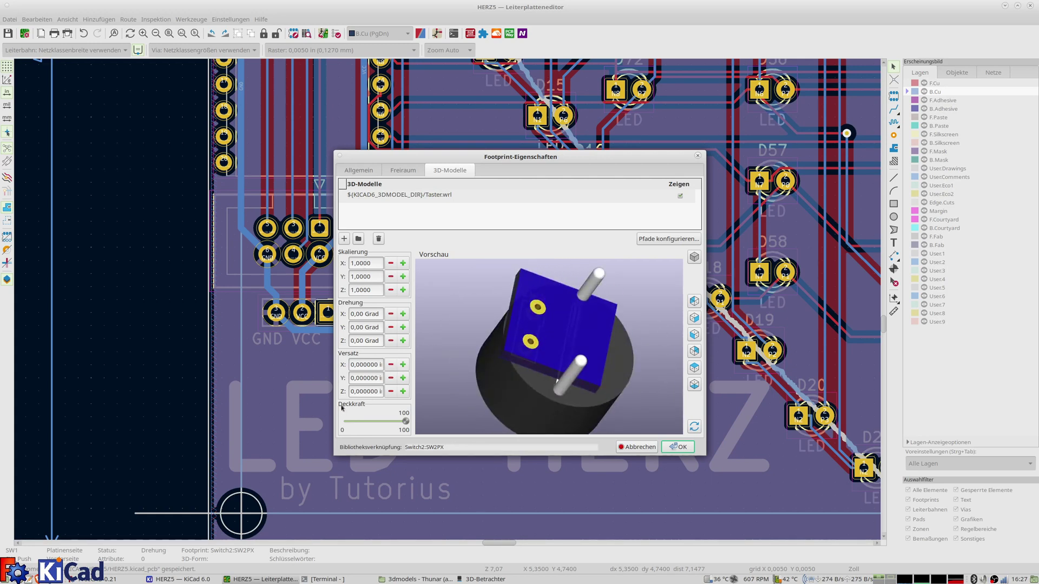
double_click(372, 263)
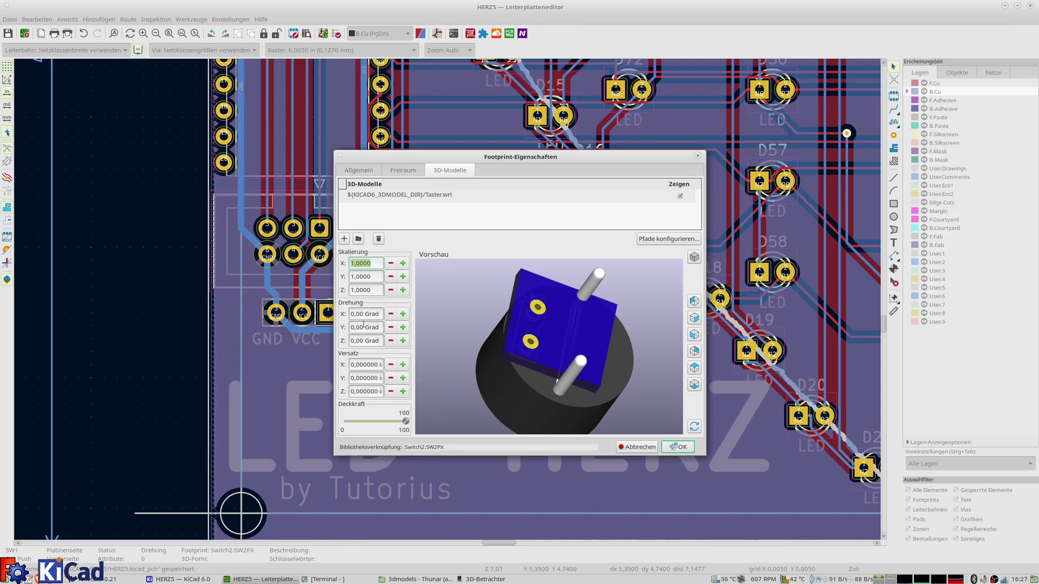
key("XF86Calculator")
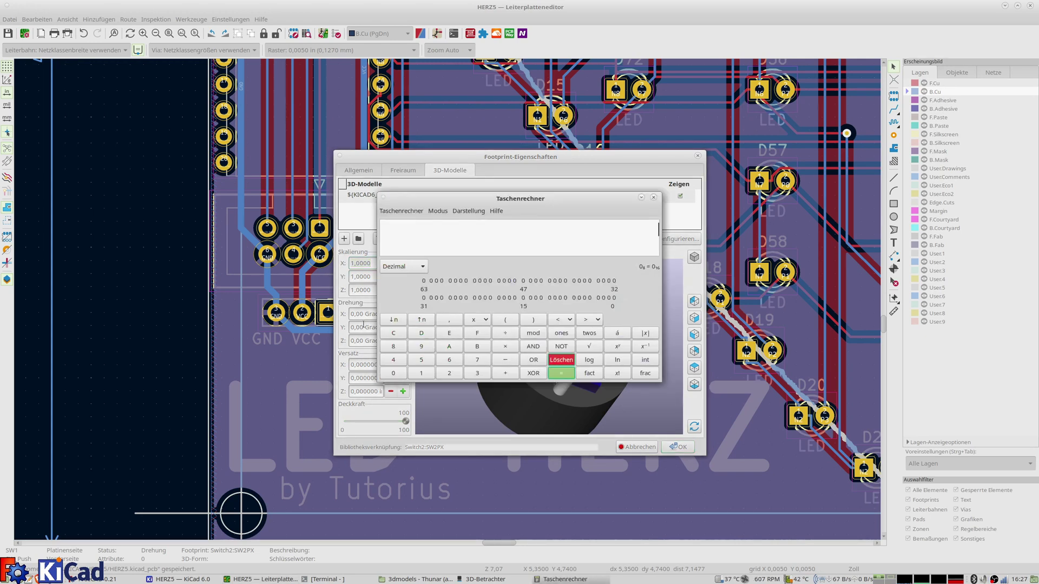
type("1/")
type("2,54")
key("Return")
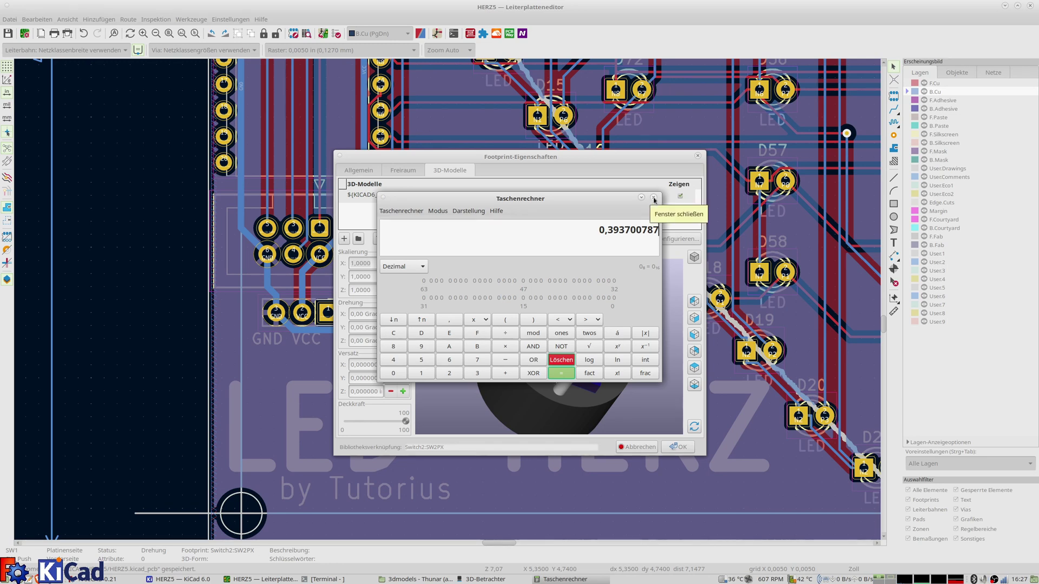
left_click(653, 198)
Scale SW1's Taster model to 0,3937 on X, Y and Z and check the preview.
type("0,")
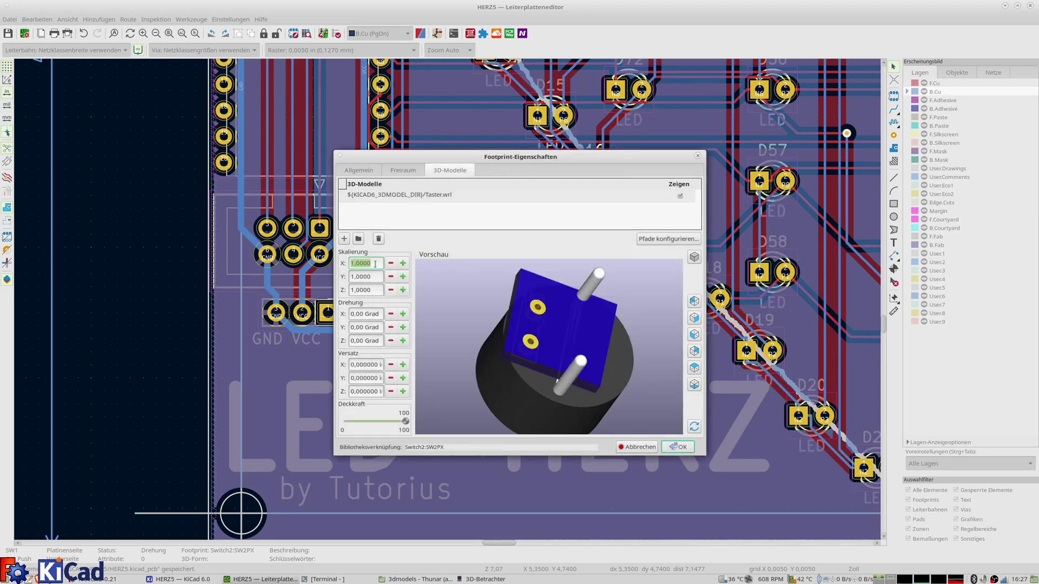
type("3937")
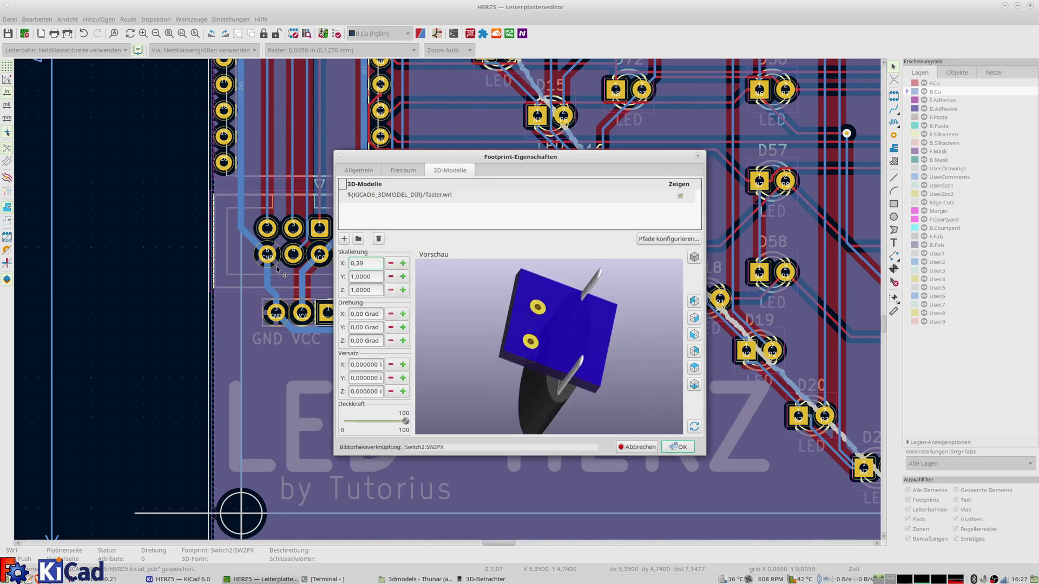
key("Tab")
type("0,")
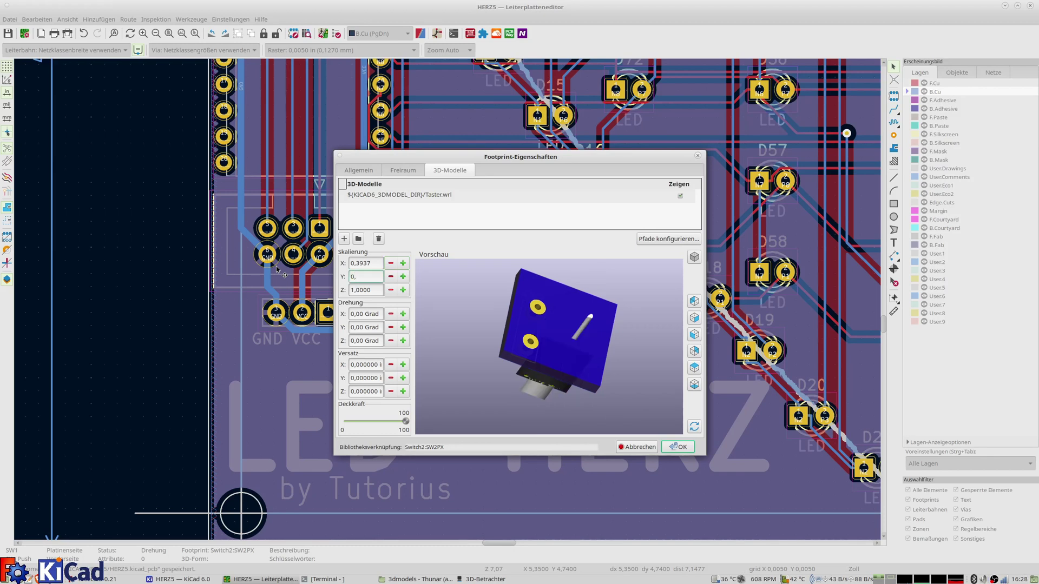
type("3937")
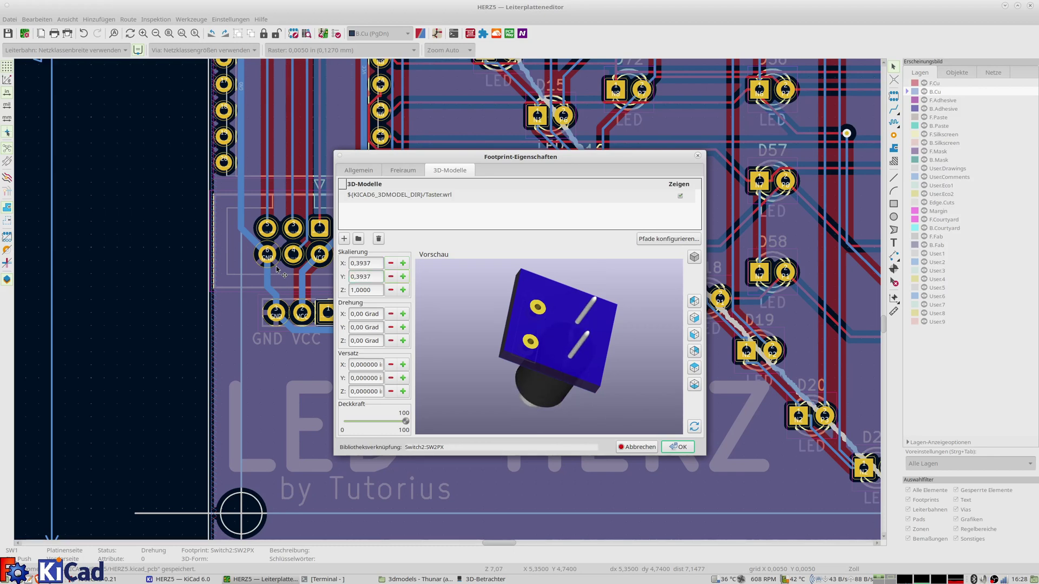
key("Tab")
type("0,3937")
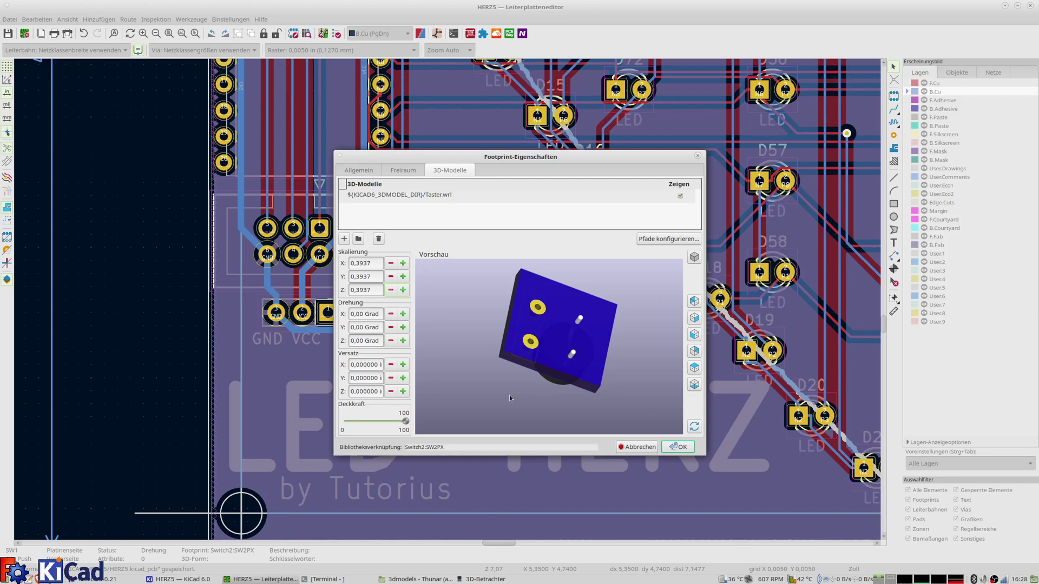
mouse_move(509, 397)
left_mouse_down()
mouse_move(600, 277)
mouse_move(460, 388)
left_mouse_up()
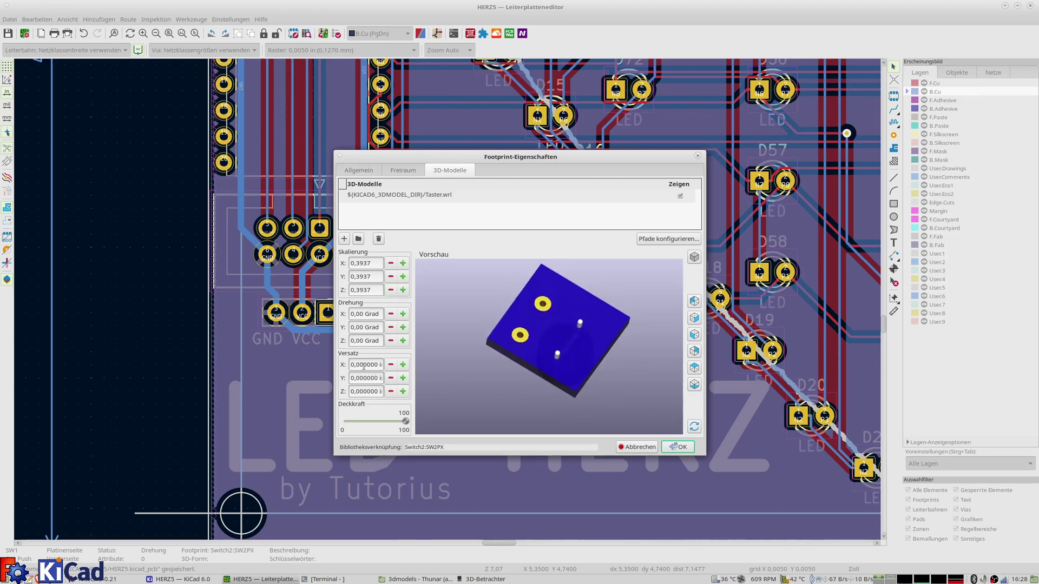
Step SW1's X offset up to 0,2 and tilt the preview to view the button cap.
left_click(391, 366)
left_click(403, 365)
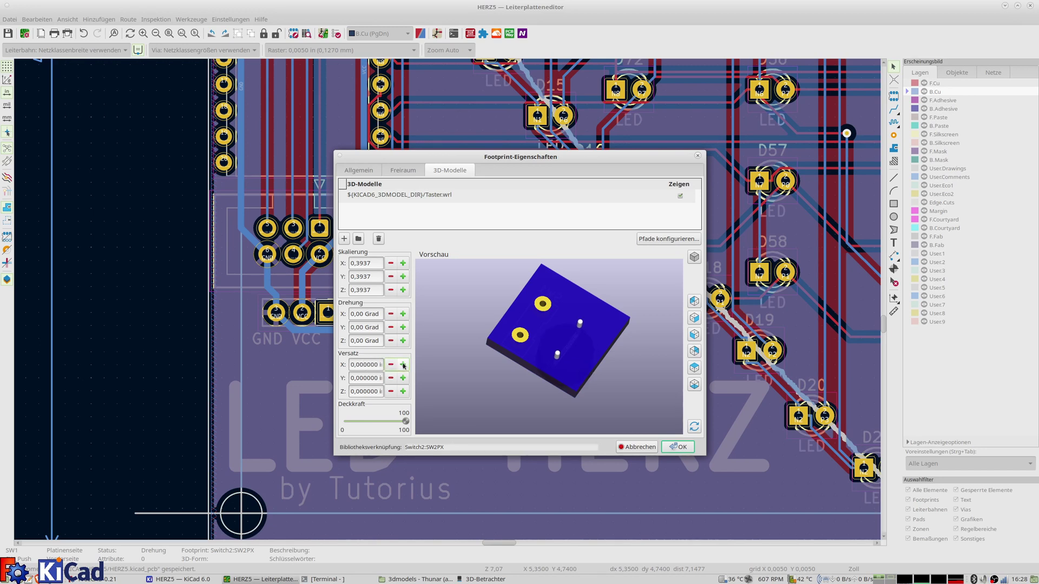
left_click(403, 366)
left_click(402, 366)
left_click(401, 366)
left_click(401, 366)
left_click(401, 366)
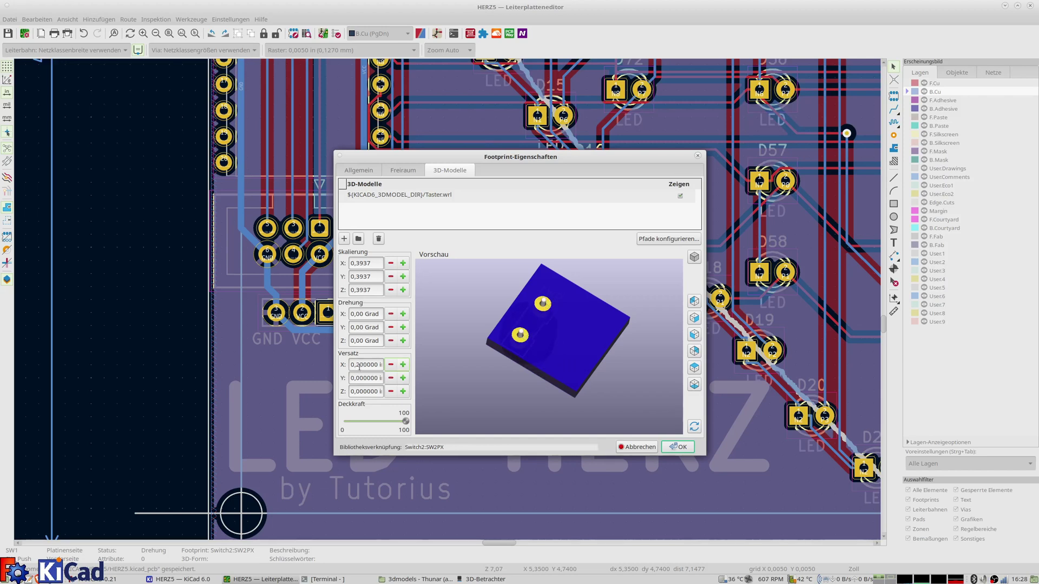
type("2")
mouse_move(472, 395)
left_mouse_down()
mouse_move(466, 379)
mouse_move(565, 334)
left_mouse_up()
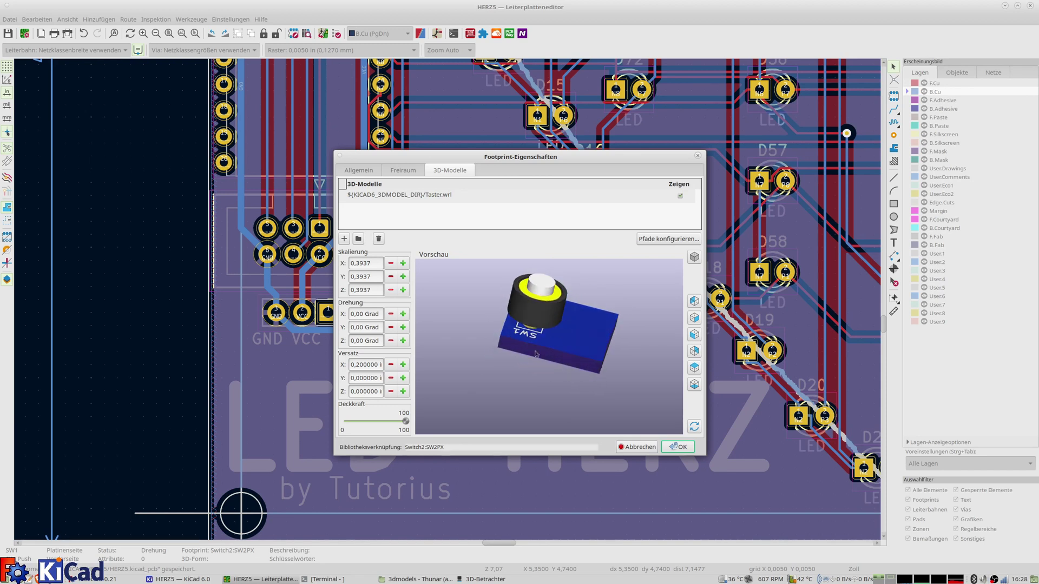
Confirm SW1, then replace SW2's old 3D model entry with Taster.wrl.
left_click(679, 448)
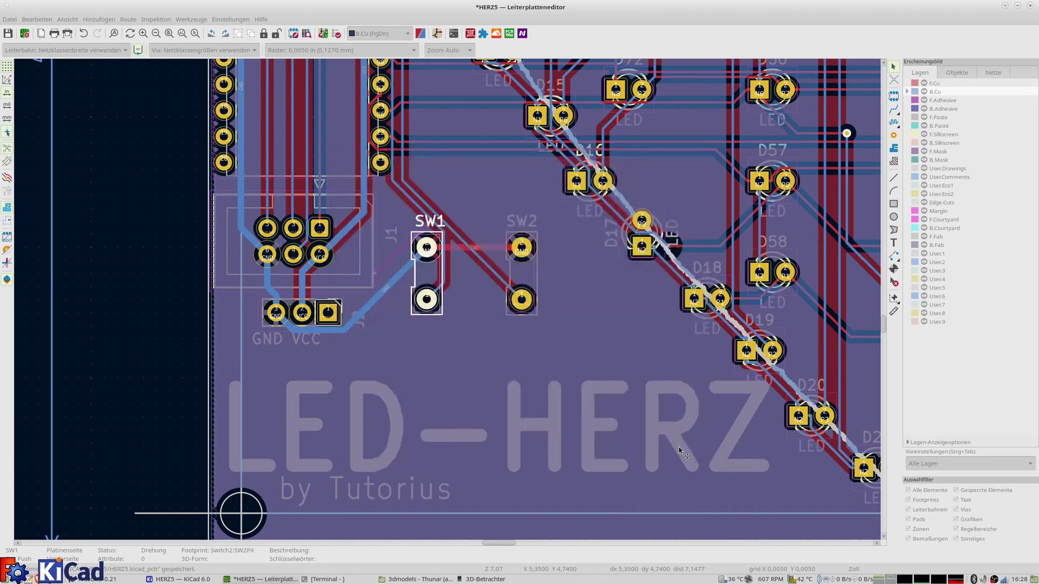
left_click(538, 281)
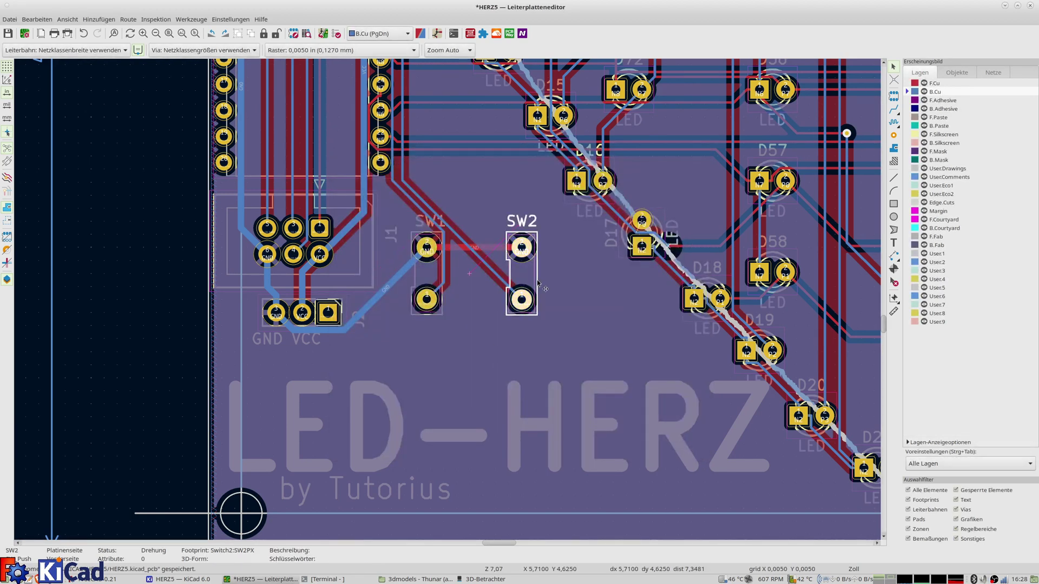
double_click(538, 281)
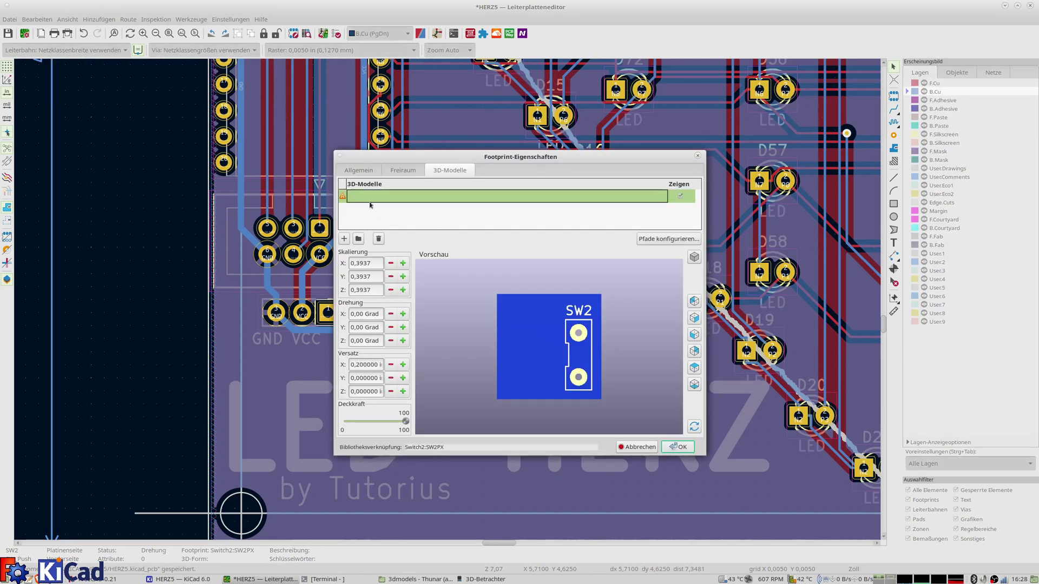
left_click(378, 239)
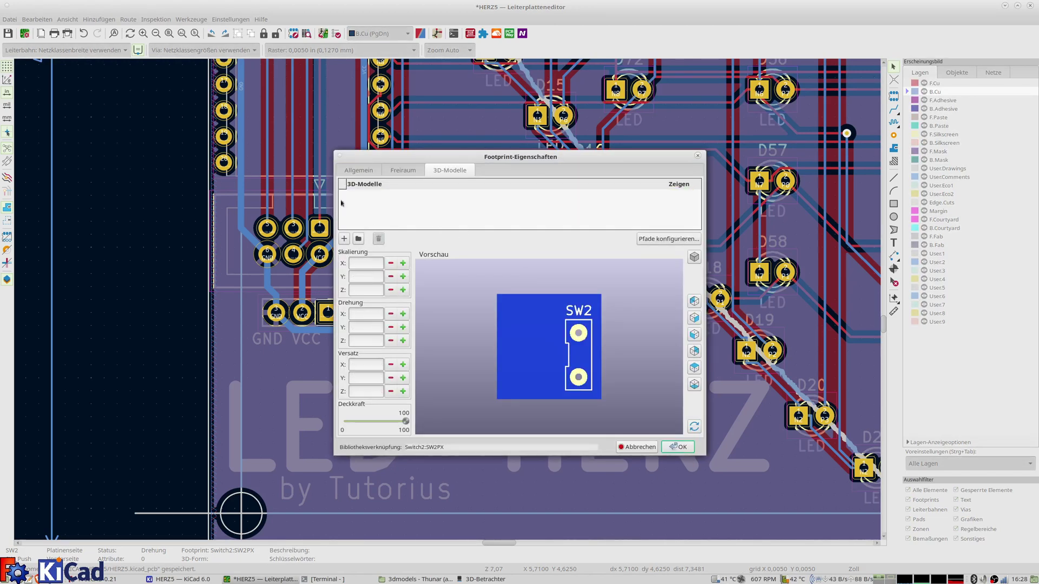
left_click(344, 238)
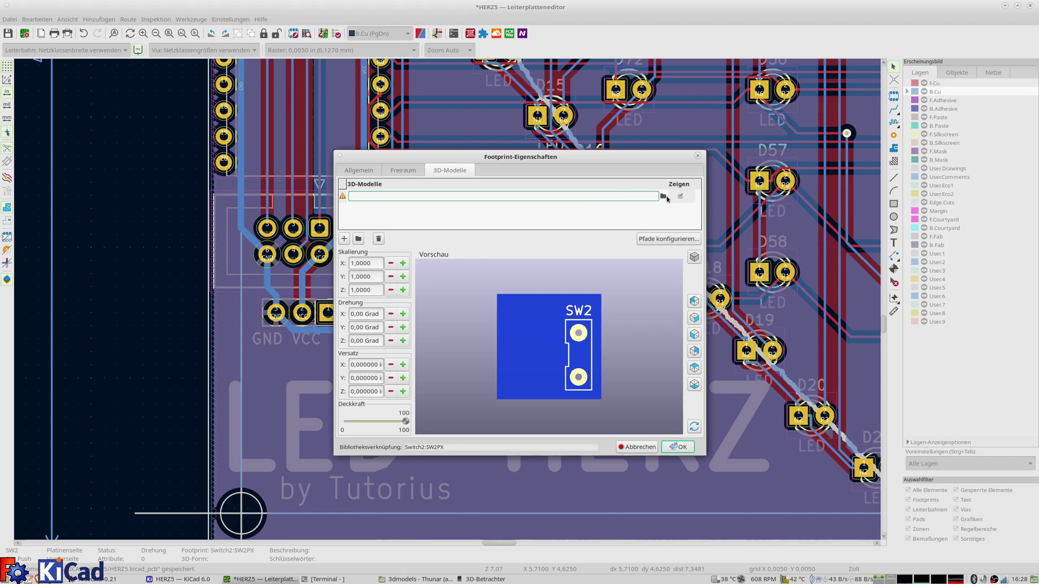
left_click(664, 198)
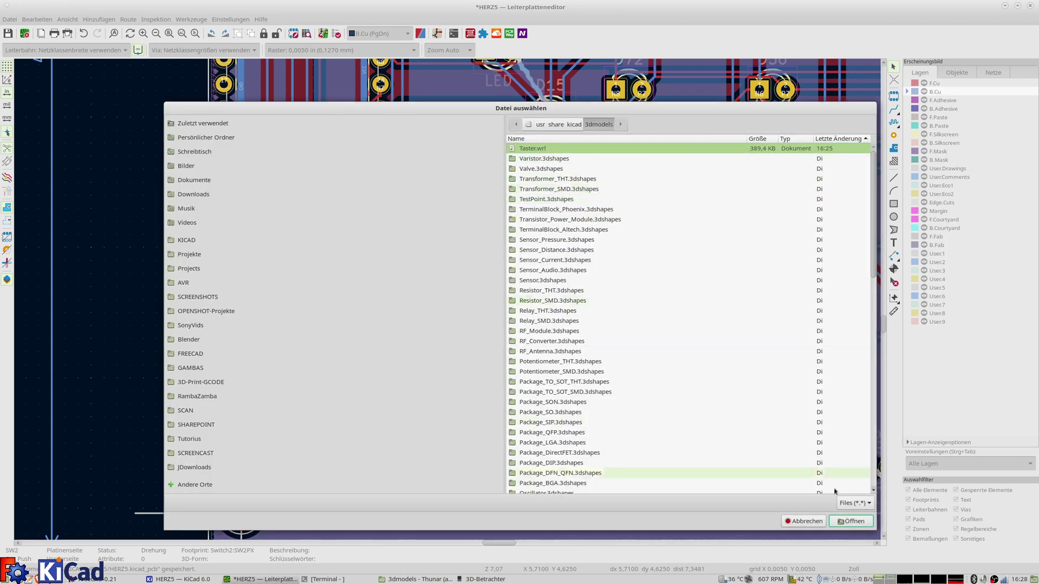
left_click(849, 521)
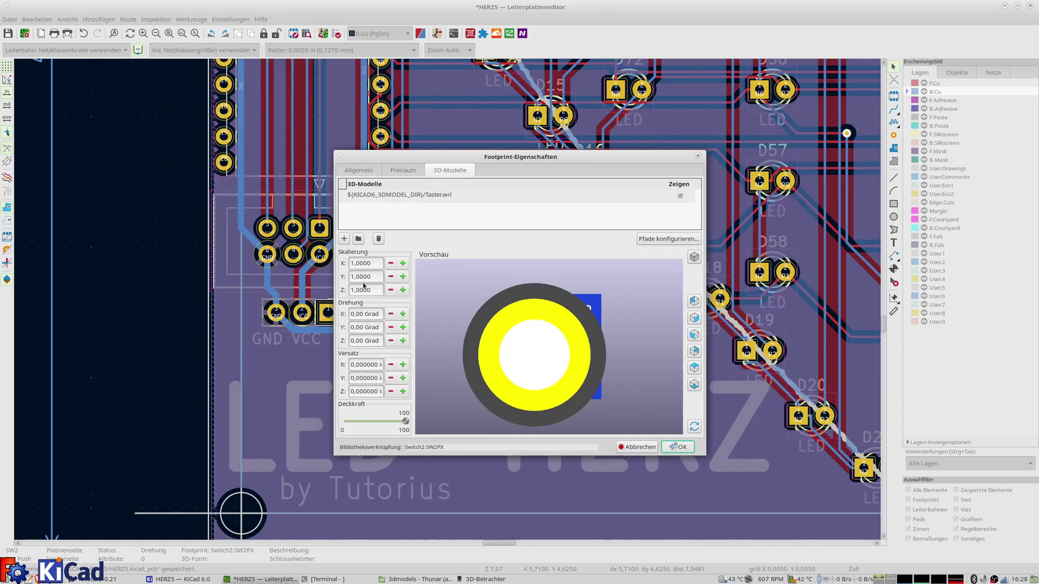
Scale SW2's model to 0,3937, offset it 0,2 in X, check the preview and confirm.
triple_click(373, 262)
type("0,")
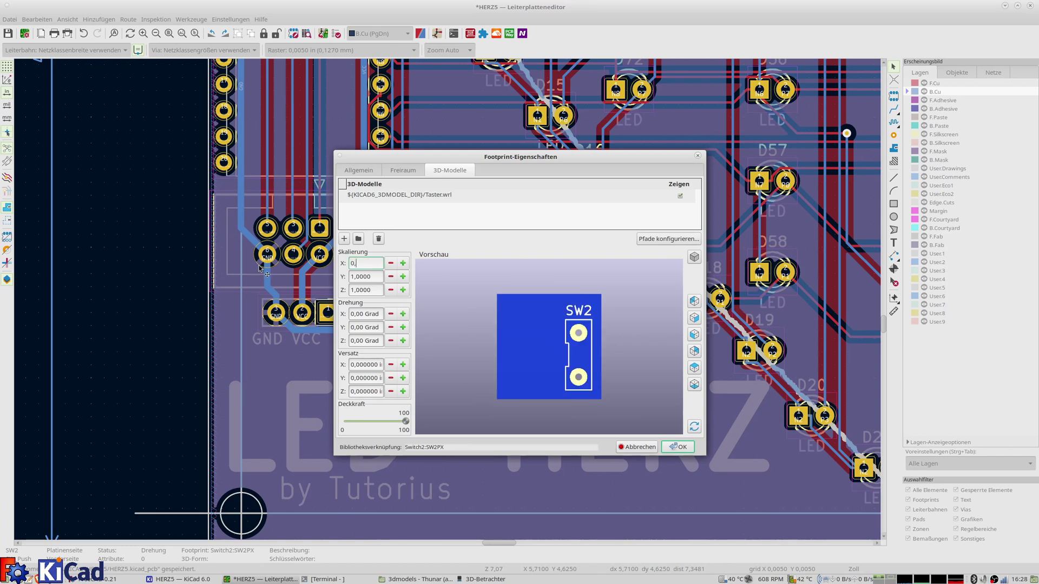
type("3937")
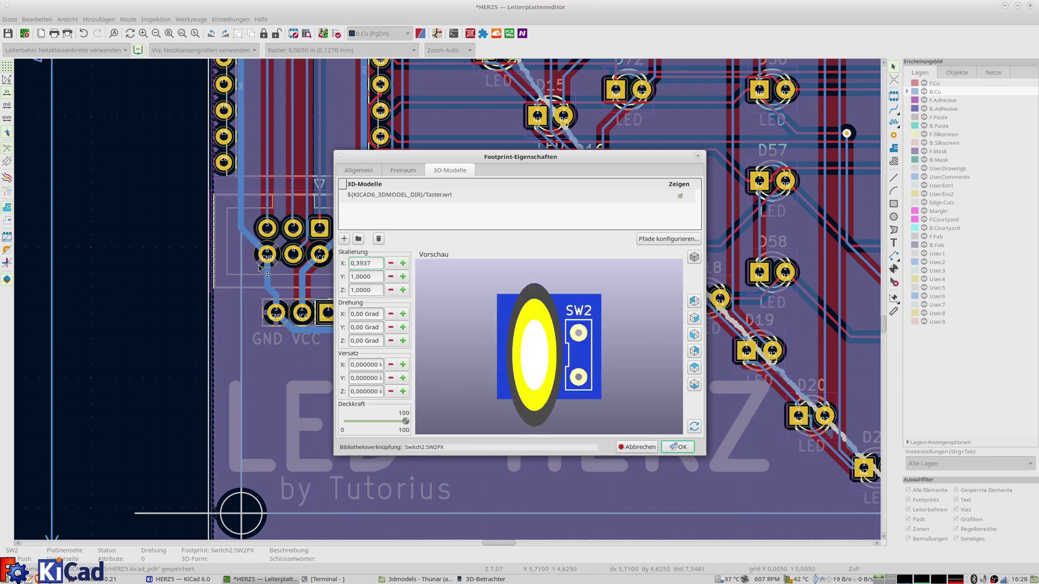
key("Tab")
type("0,3937")
key("Tab")
type("0,3937")
key("Tab")
key("Tab")
key("Tab")
key("Tab")
type("0,2")
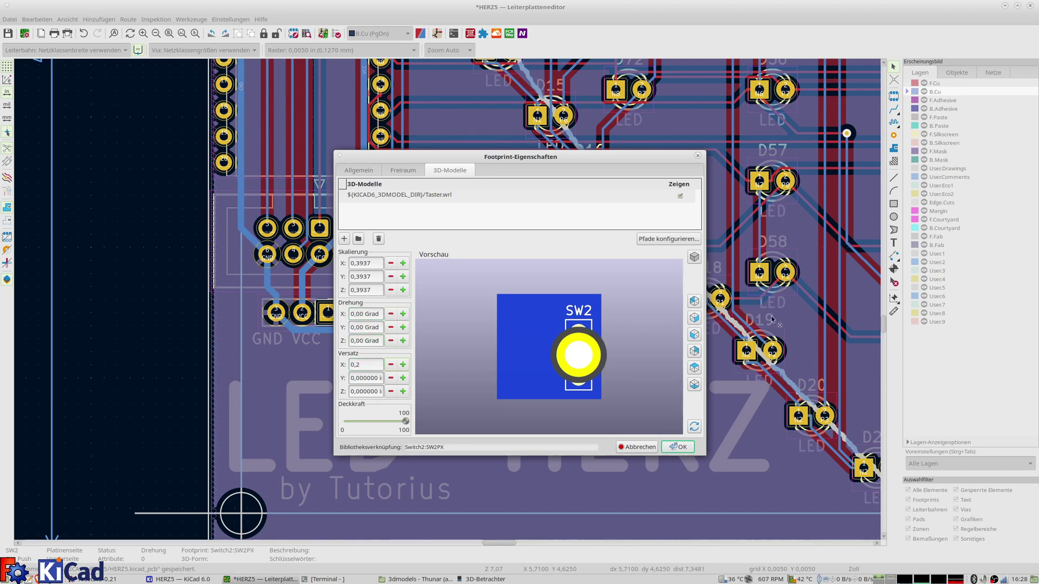
left_click_drag(430, 382, 637, 295)
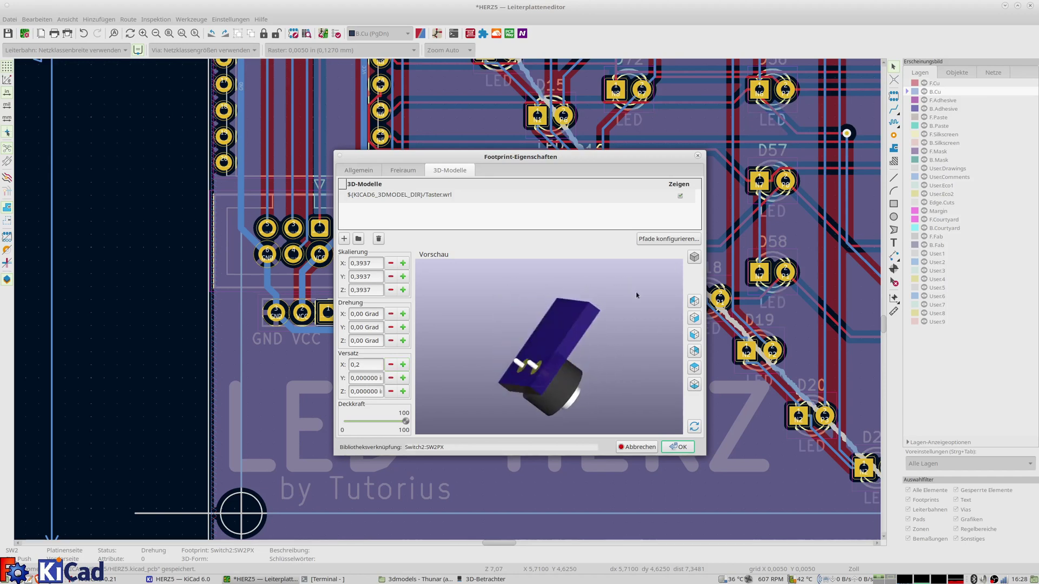
left_click_drag(456, 334, 508, 336)
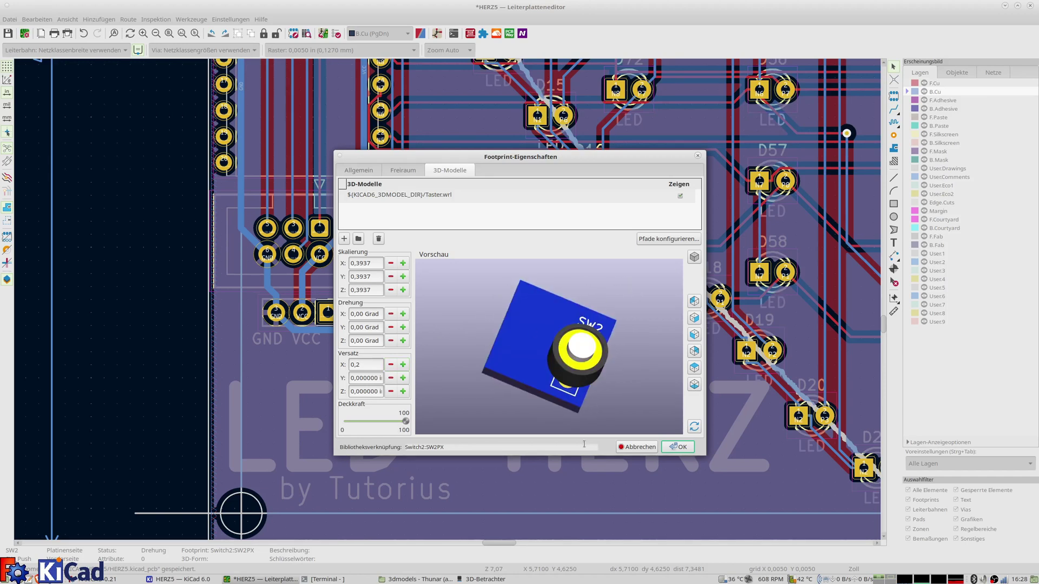
left_click(677, 447)
Save the LED-HERZ board with Ctrl+S and close the PCB editor.
left_click(433, 370)
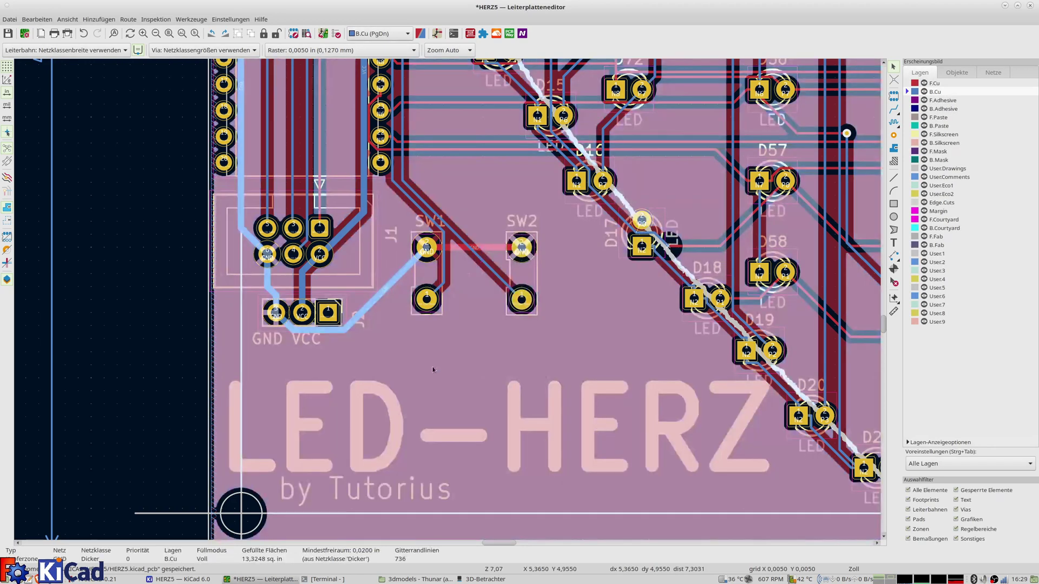
left_click(154, 293)
key("ctrl+s")
scroll(158, 288, "down", 3)
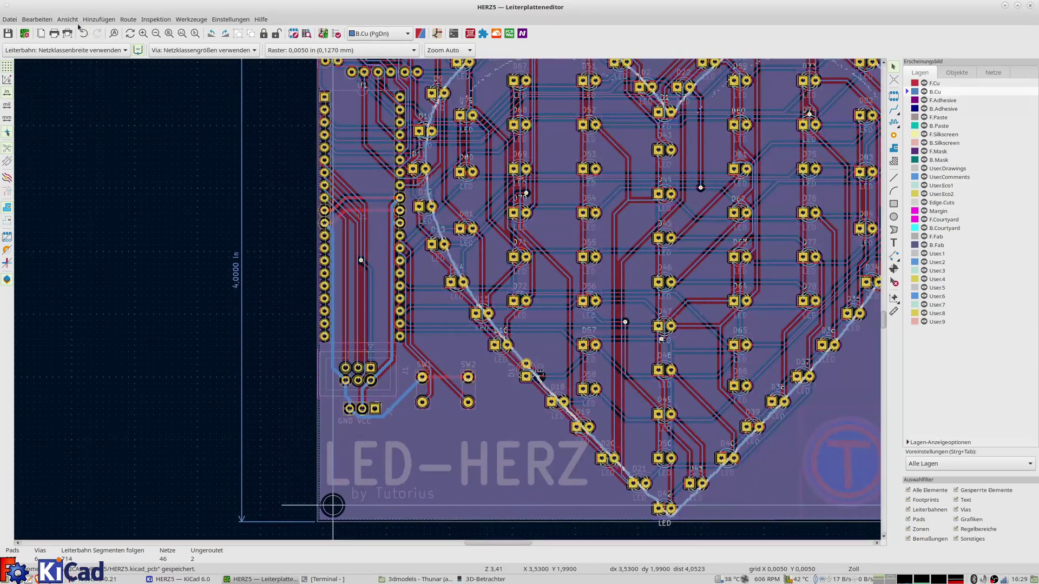
scroll(447, 302, "down", 2)
scroll(447, 302, "down", 1)
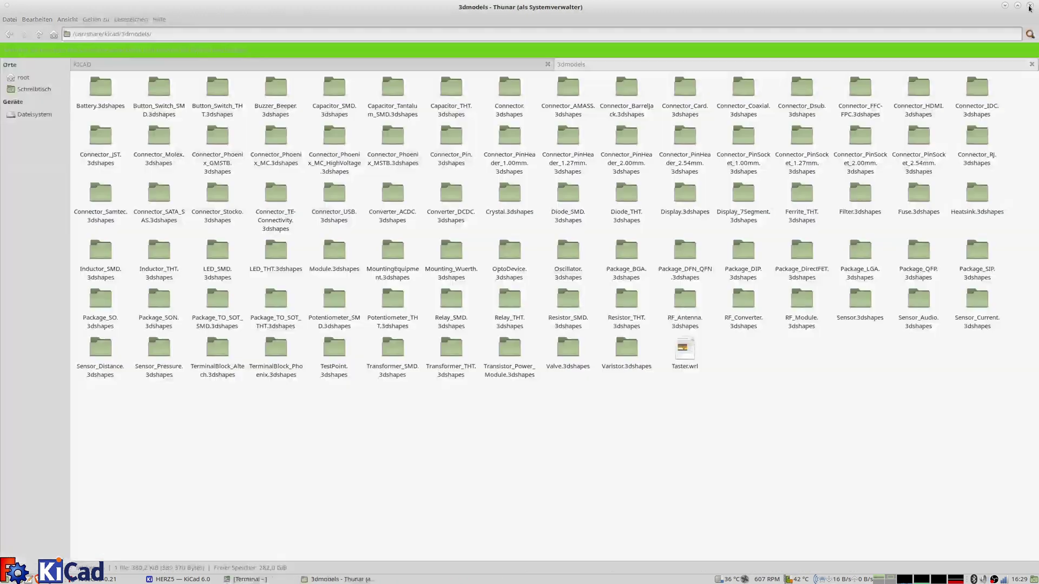
left_click(1030, 5)
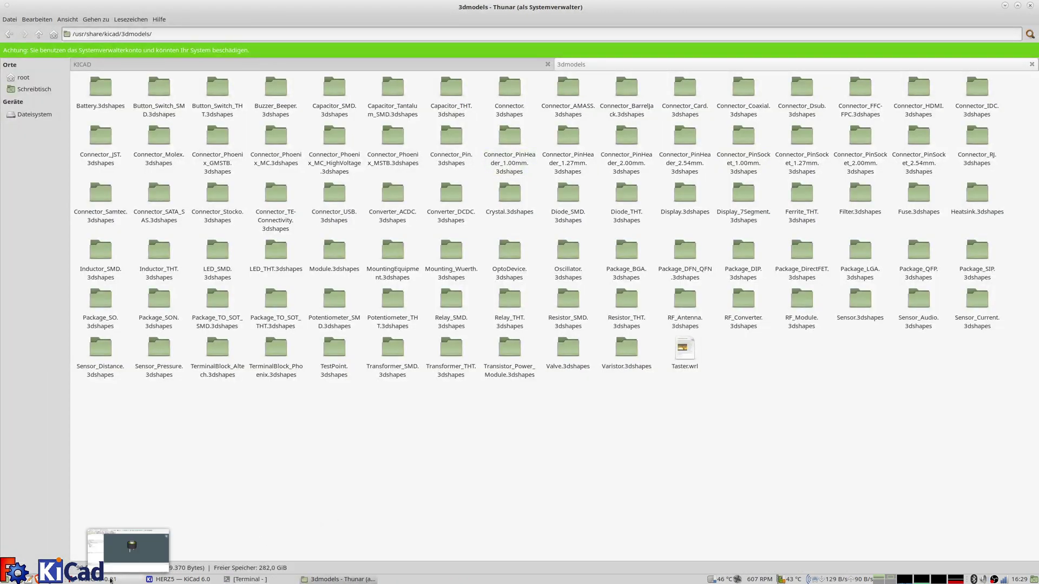
Reopen HERZ5.kicad_pcb from the project manager and show it in the 3D viewer.
left_click(189, 580)
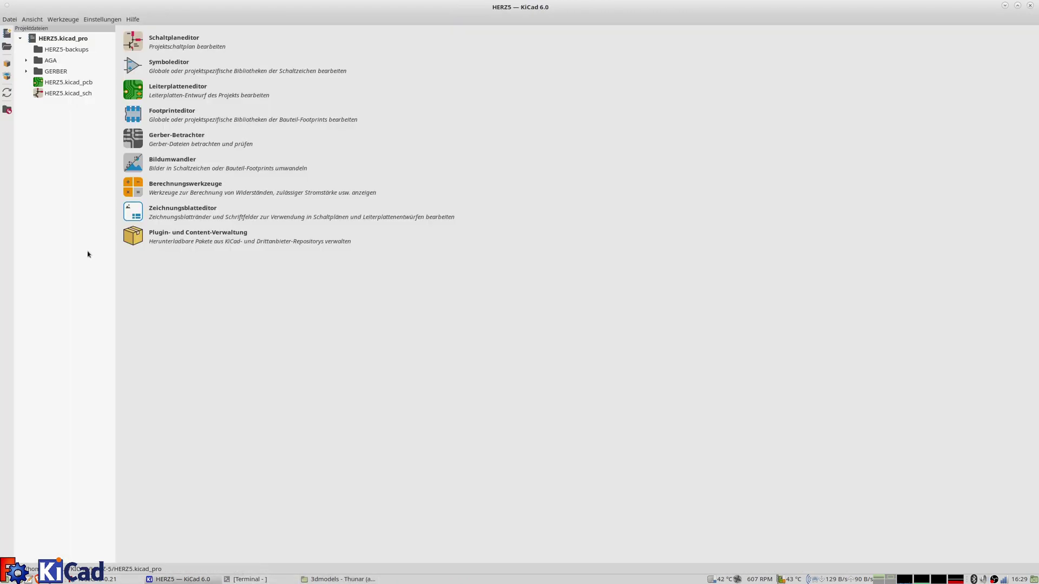
double_click(70, 82)
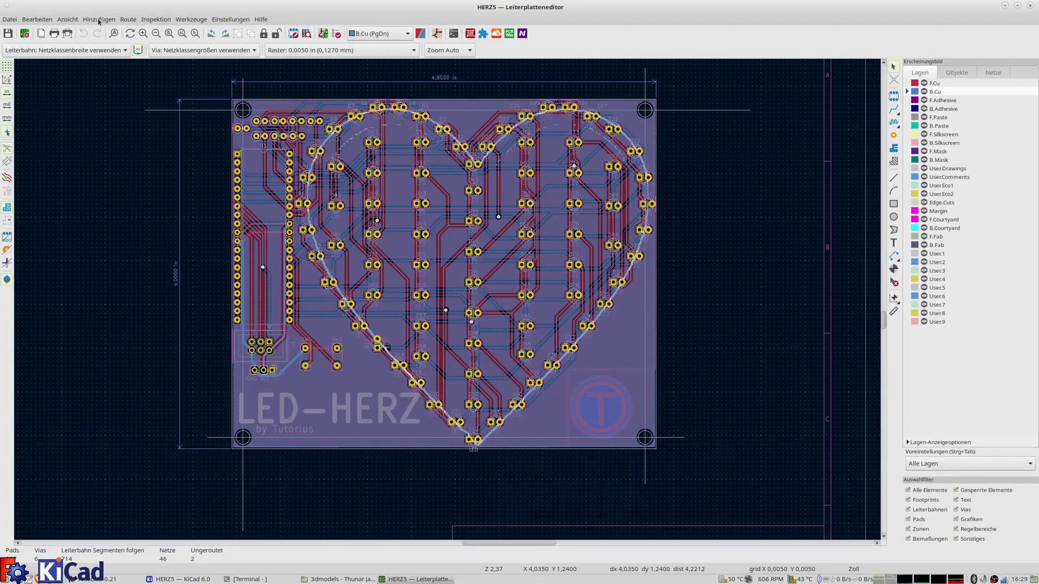
left_click(69, 20)
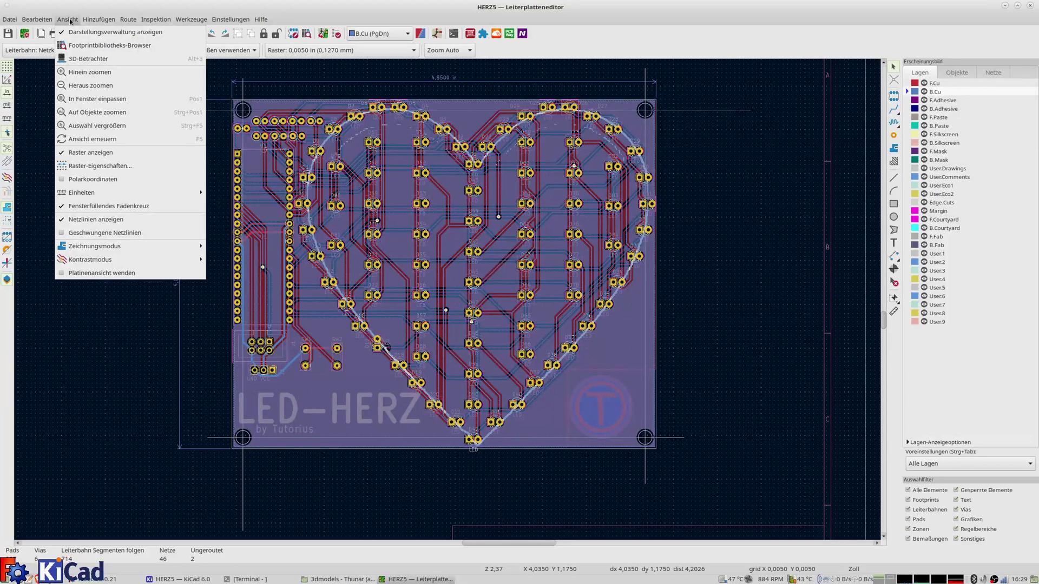
left_click(91, 58)
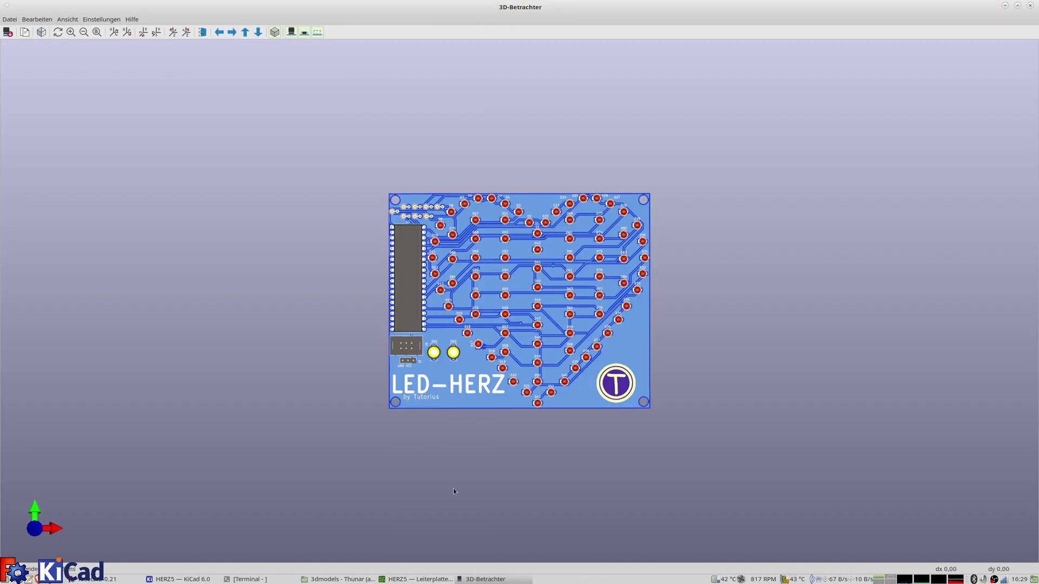
Orbit and zoom the LED-HERZ board to view both push-buttons, then enable raytracing.
mouse_move(458, 480)
left_mouse_down()
mouse_move(486, 400)
mouse_move(475, 430)
left_mouse_up()
scroll(475, 429, "up", 3)
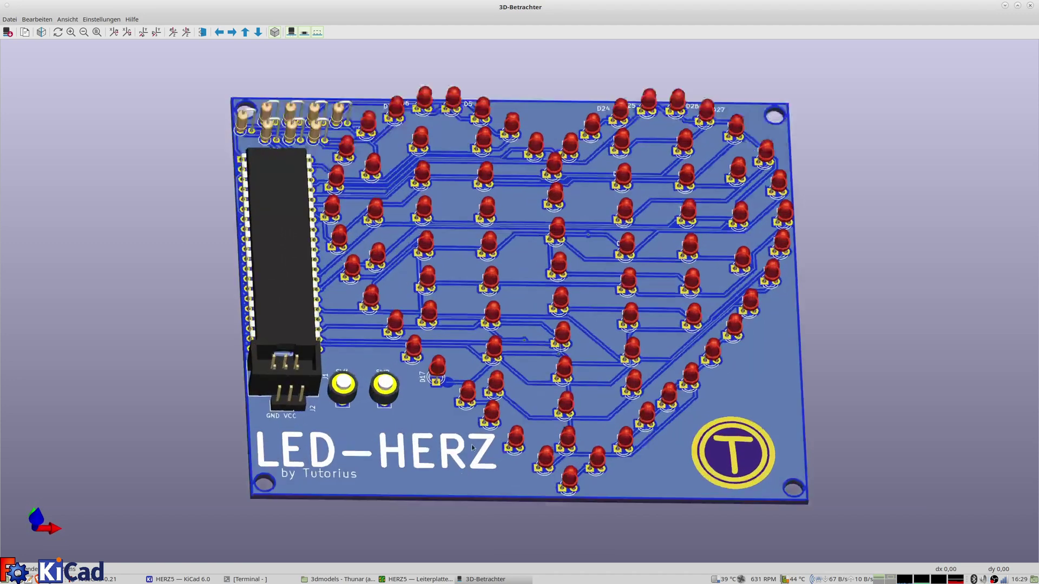
scroll(472, 444, "up", 2)
mouse_move(128, 407)
left_mouse_down()
mouse_move(437, 277)
mouse_move(526, 227)
left_mouse_up()
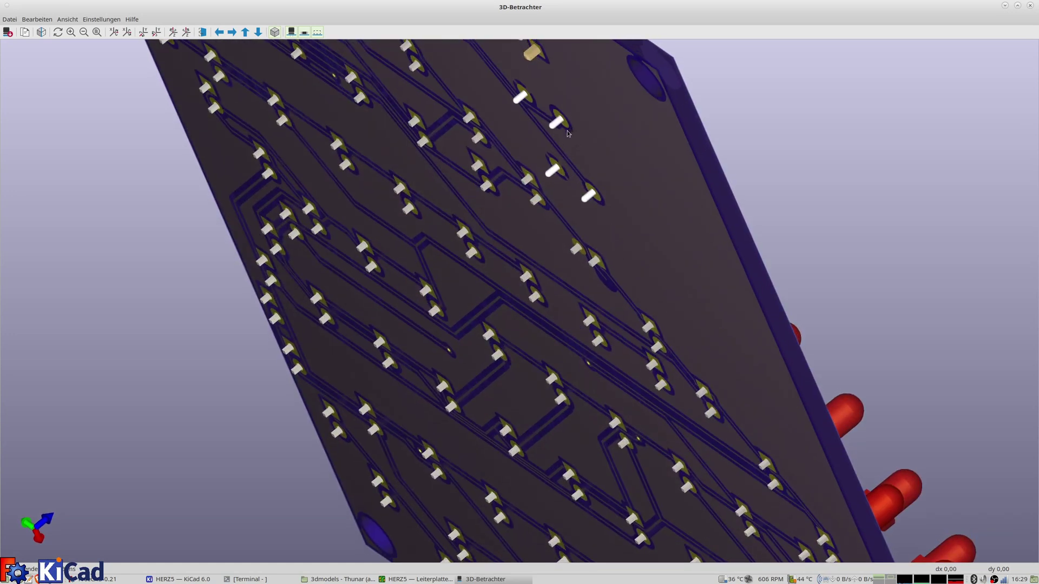
left_click_drag(571, 154, 571, 324)
scroll(371, 506, "down", 5)
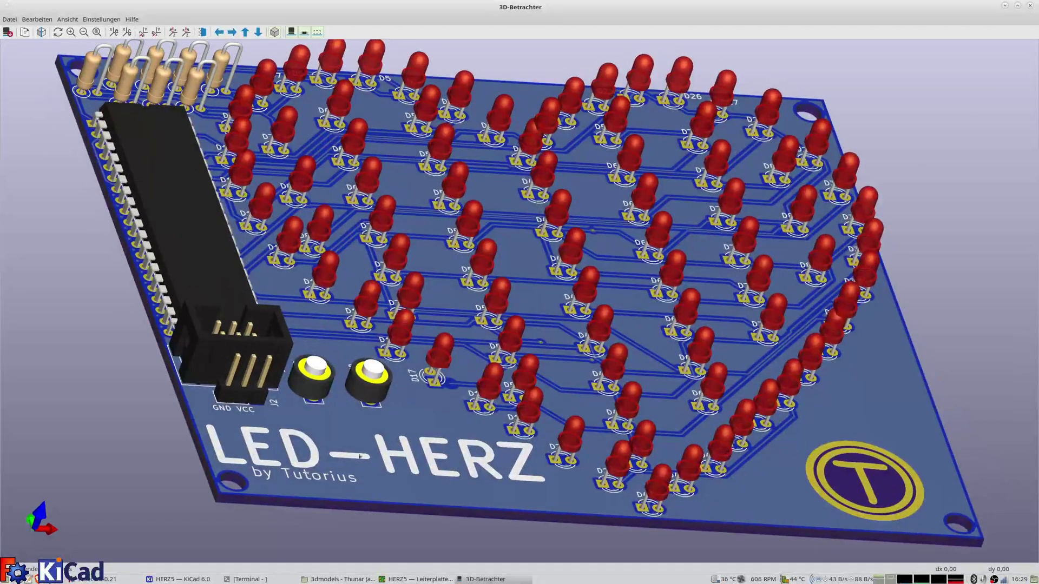
mouse_move(58, 388)
left_mouse_down()
mouse_move(106, 411)
mouse_move(76, 414)
left_mouse_up()
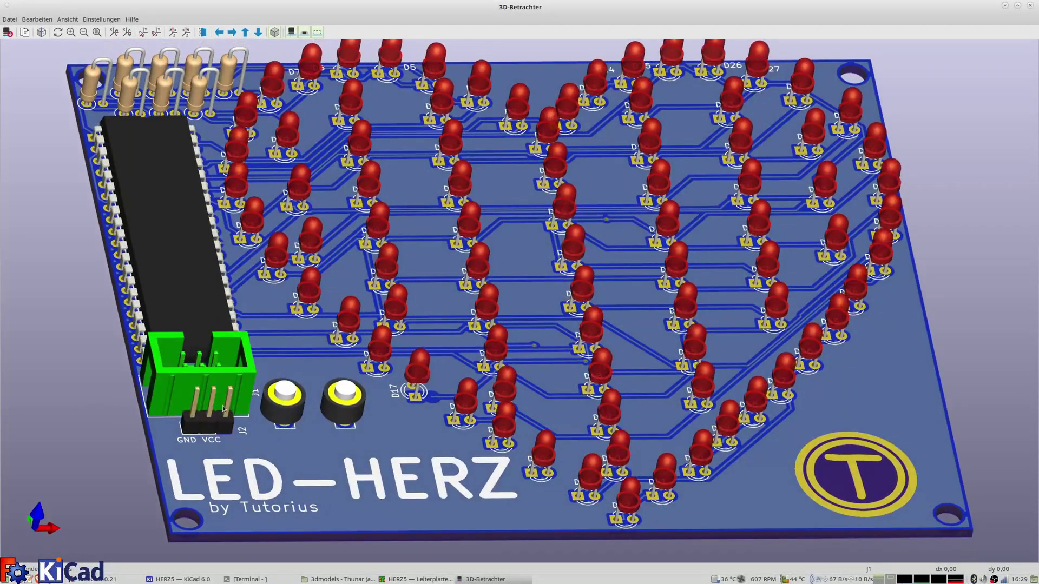
scroll(147, 387, "down", 2)
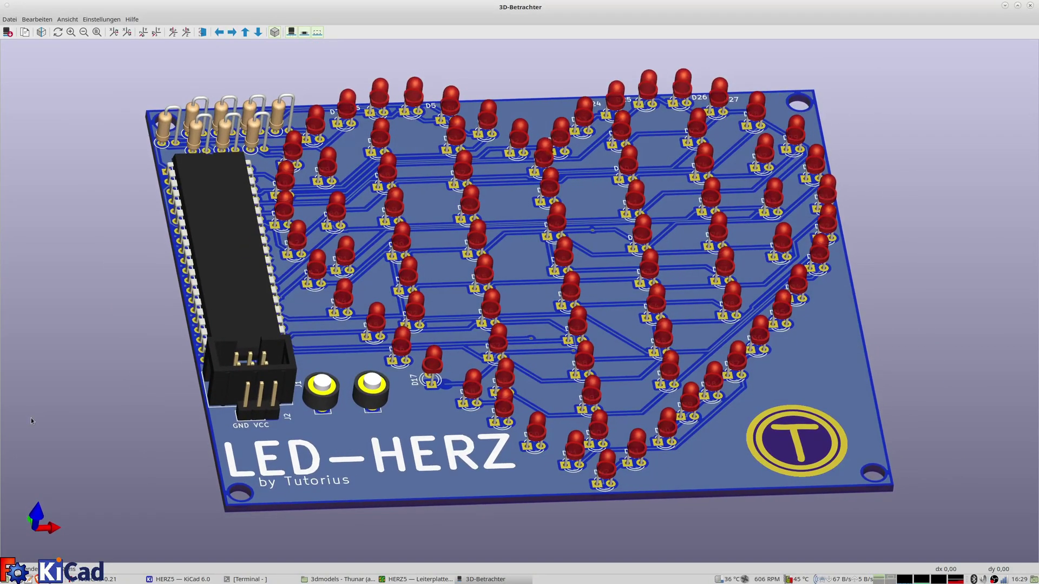
left_click(108, 22)
left_click(111, 29)
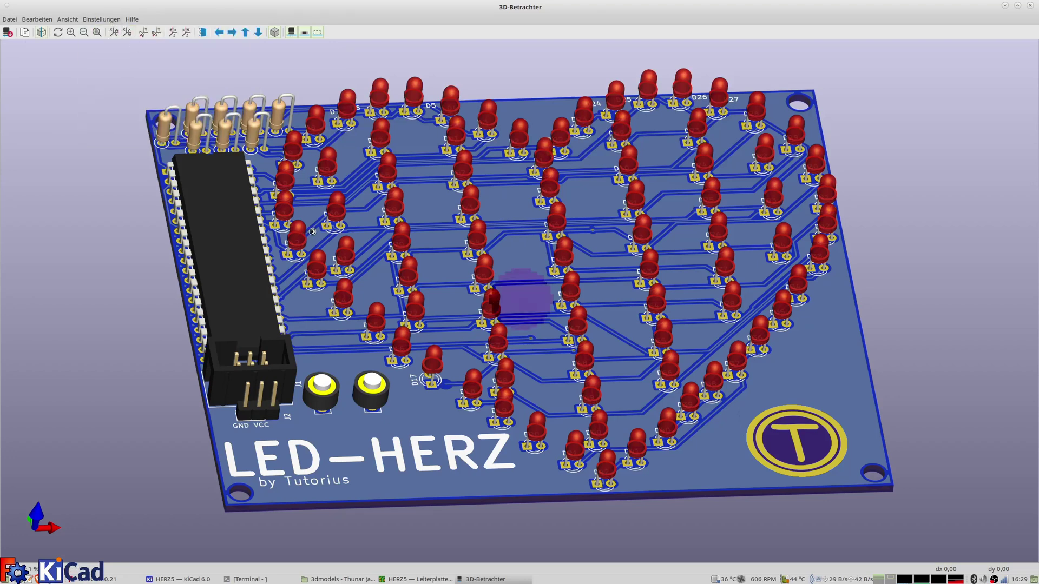